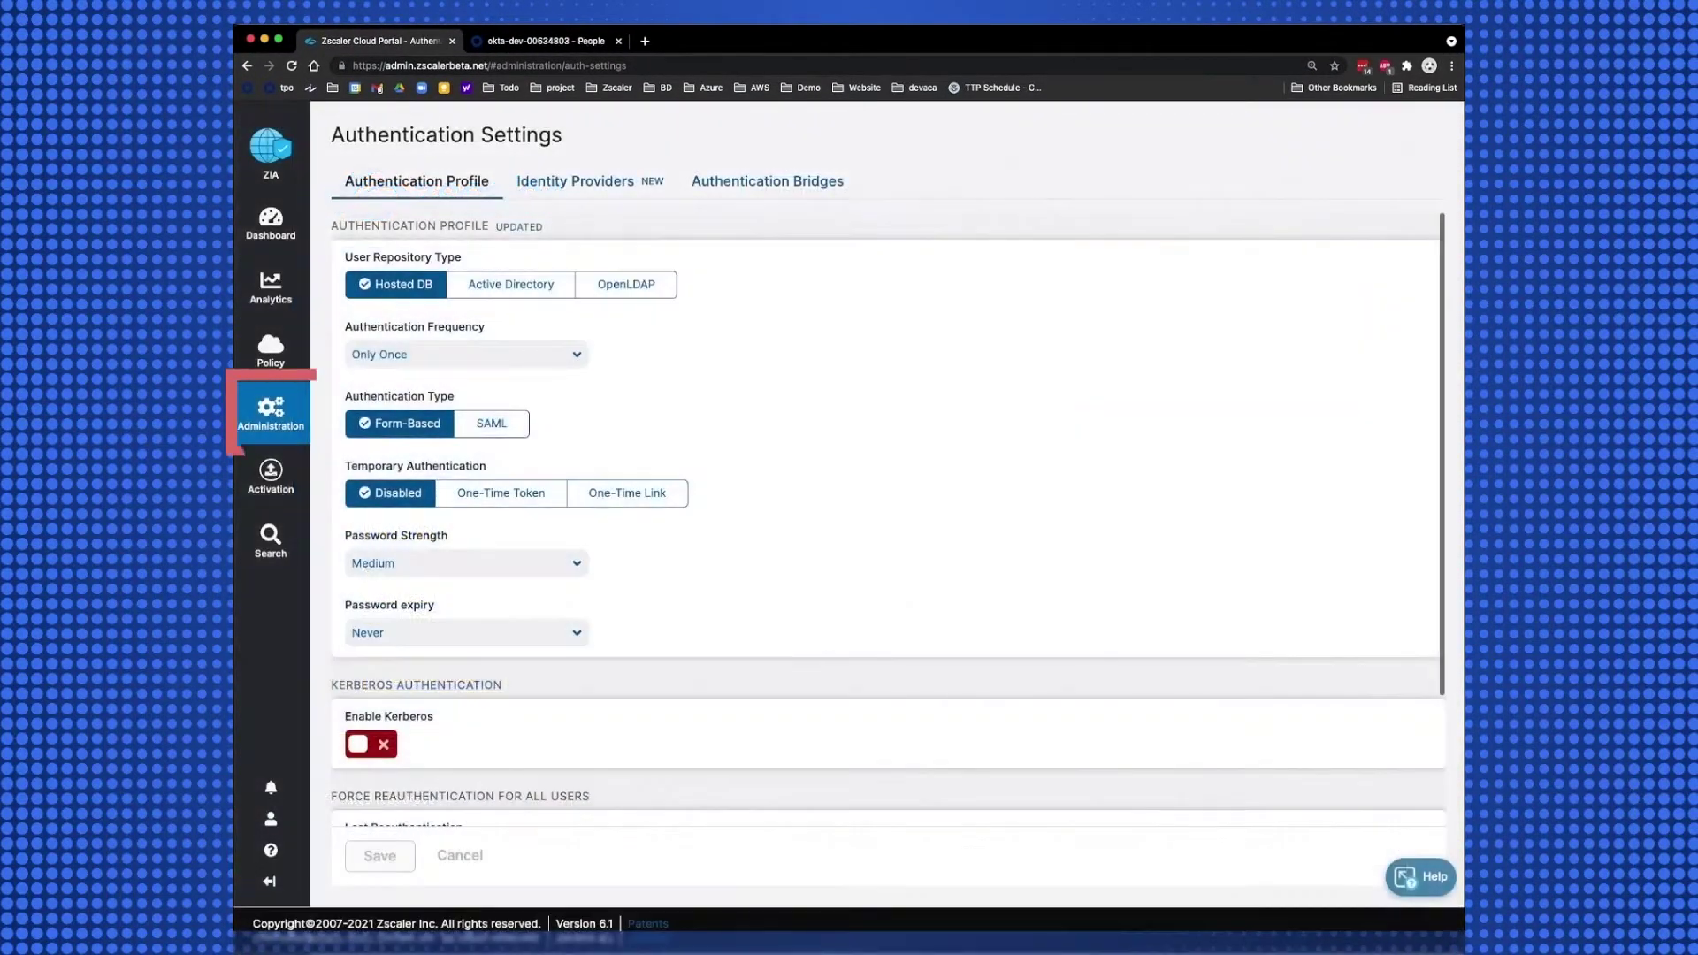
Open Identity Providers under Administration > Authentication Settings and start adding an IdP.
{"action": "left_click", "coordinate": [285, 416]}
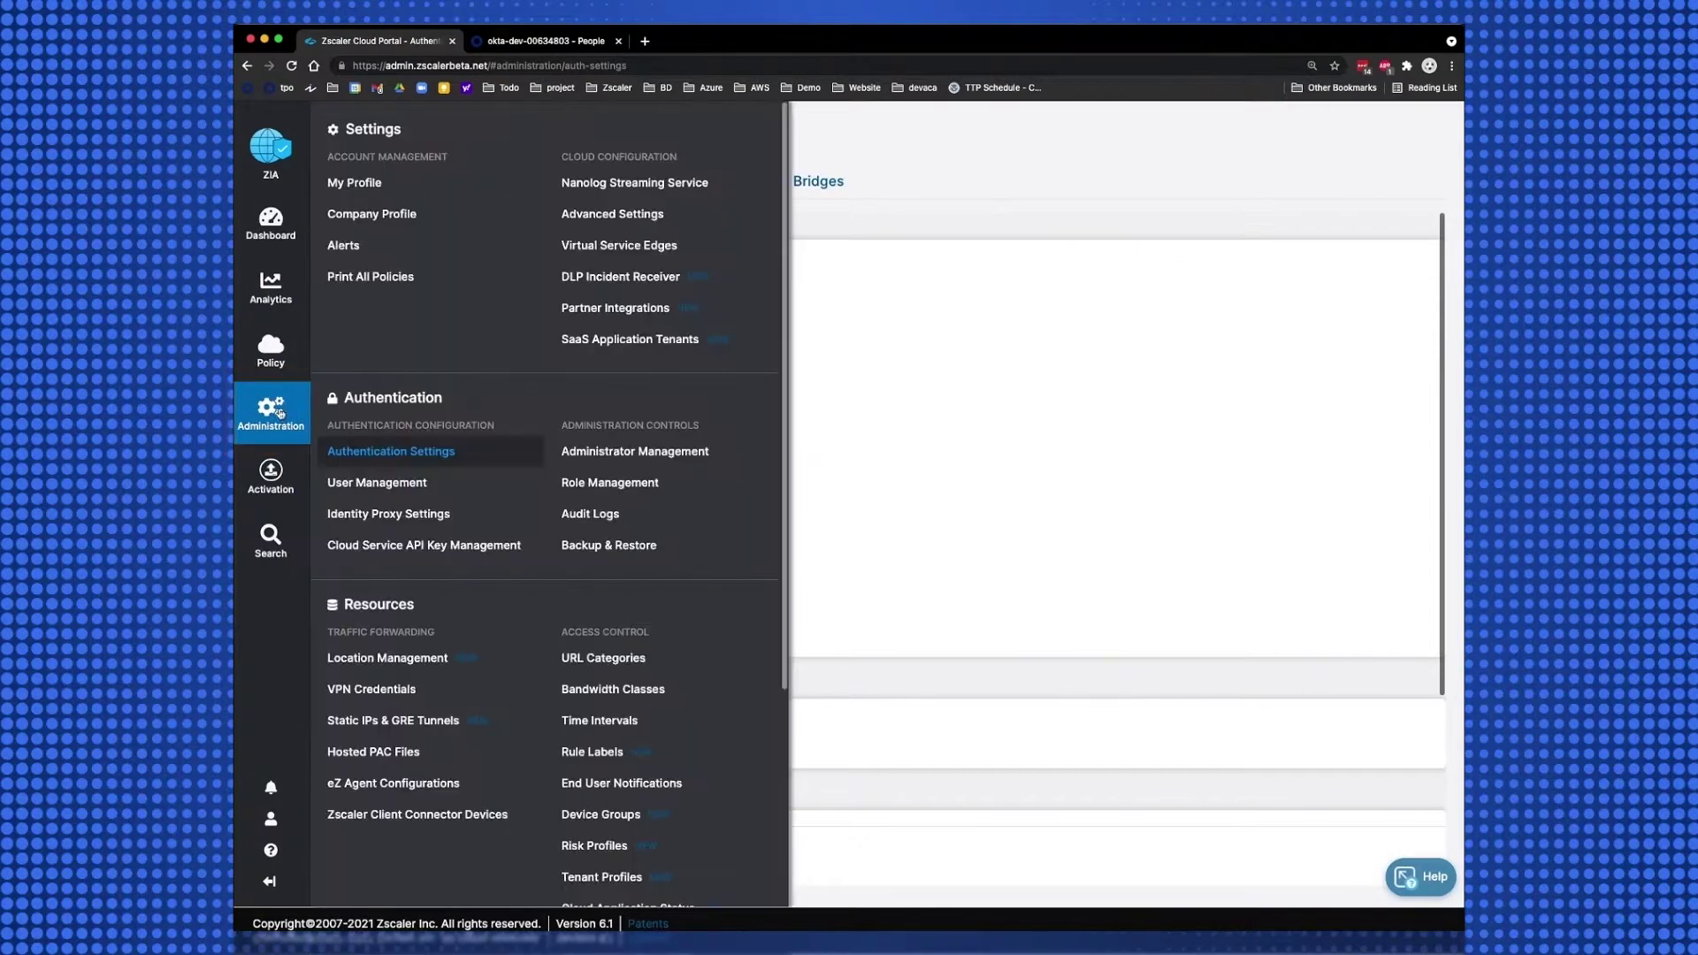
{"action": "left_click", "coordinate": [400, 453]}
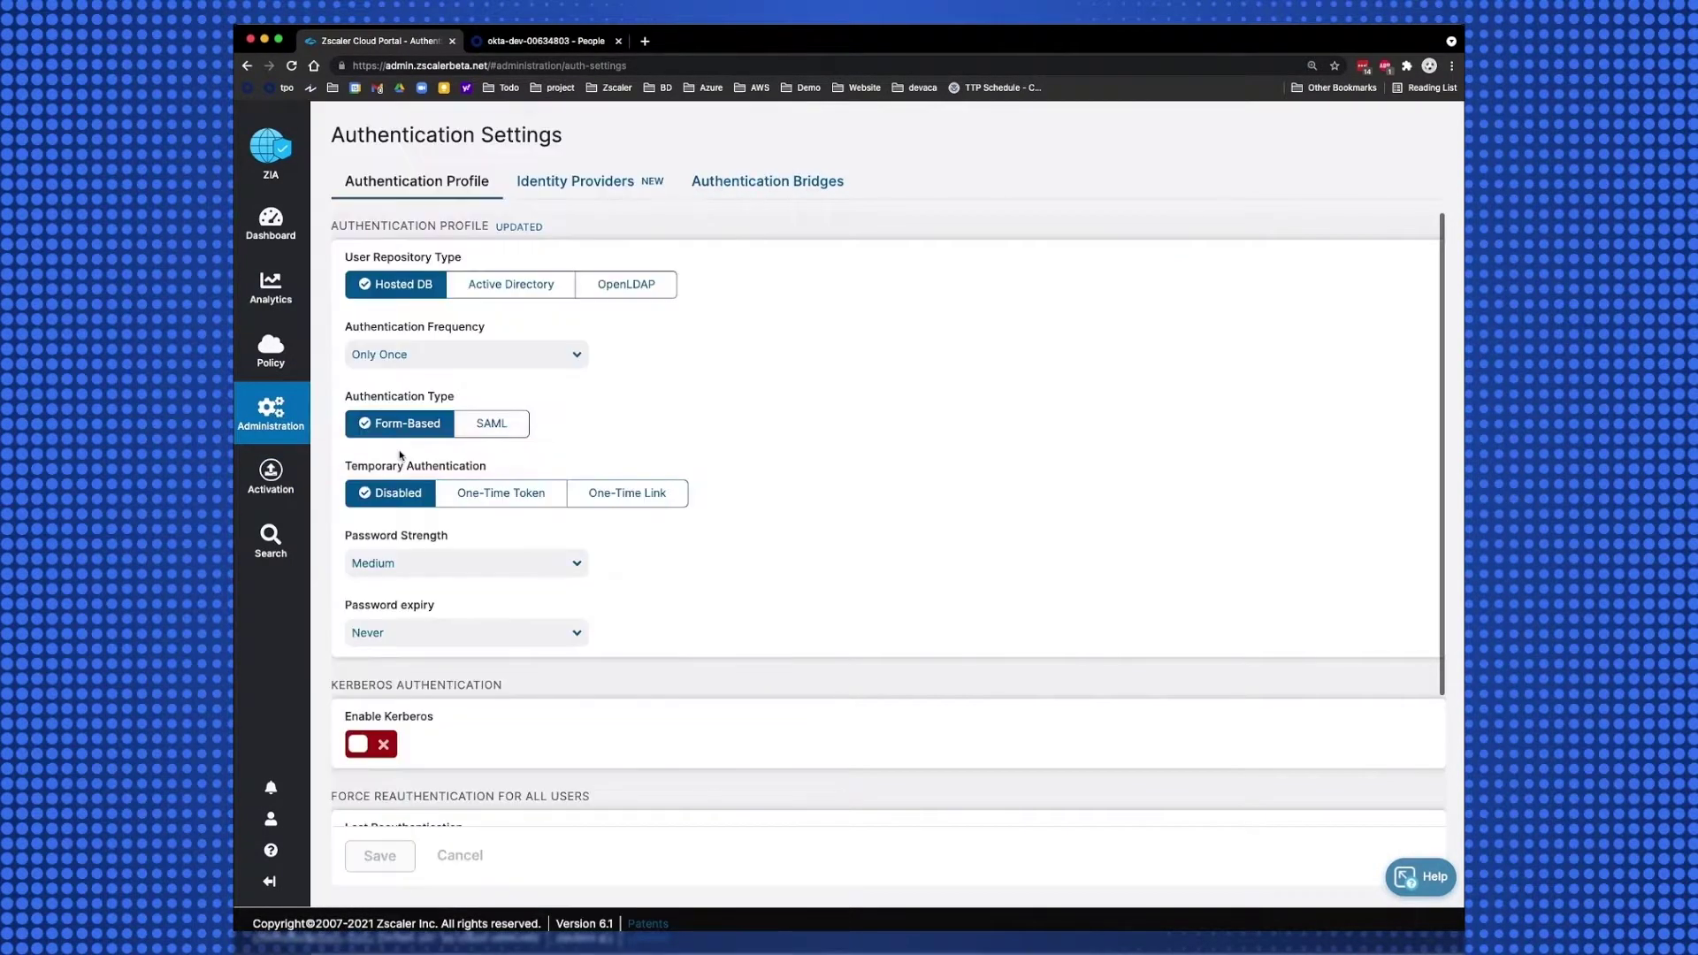
{"action": "left_click", "coordinate": [566, 185]}
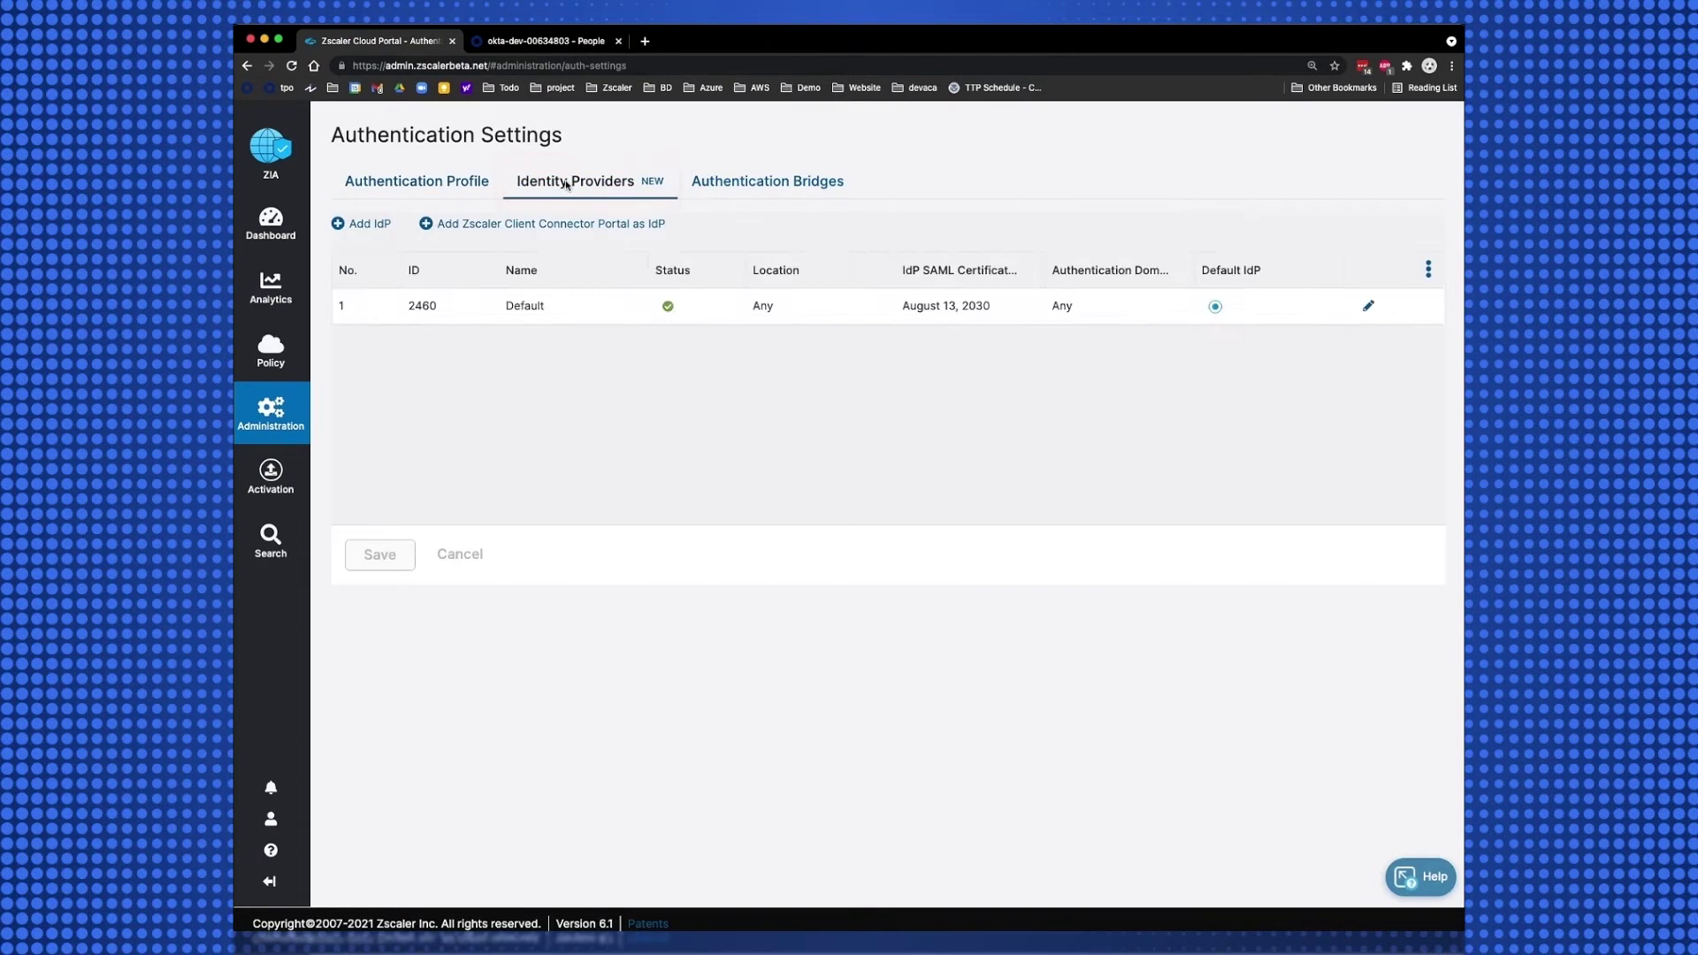
{"action": "left_click", "coordinate": [372, 227]}
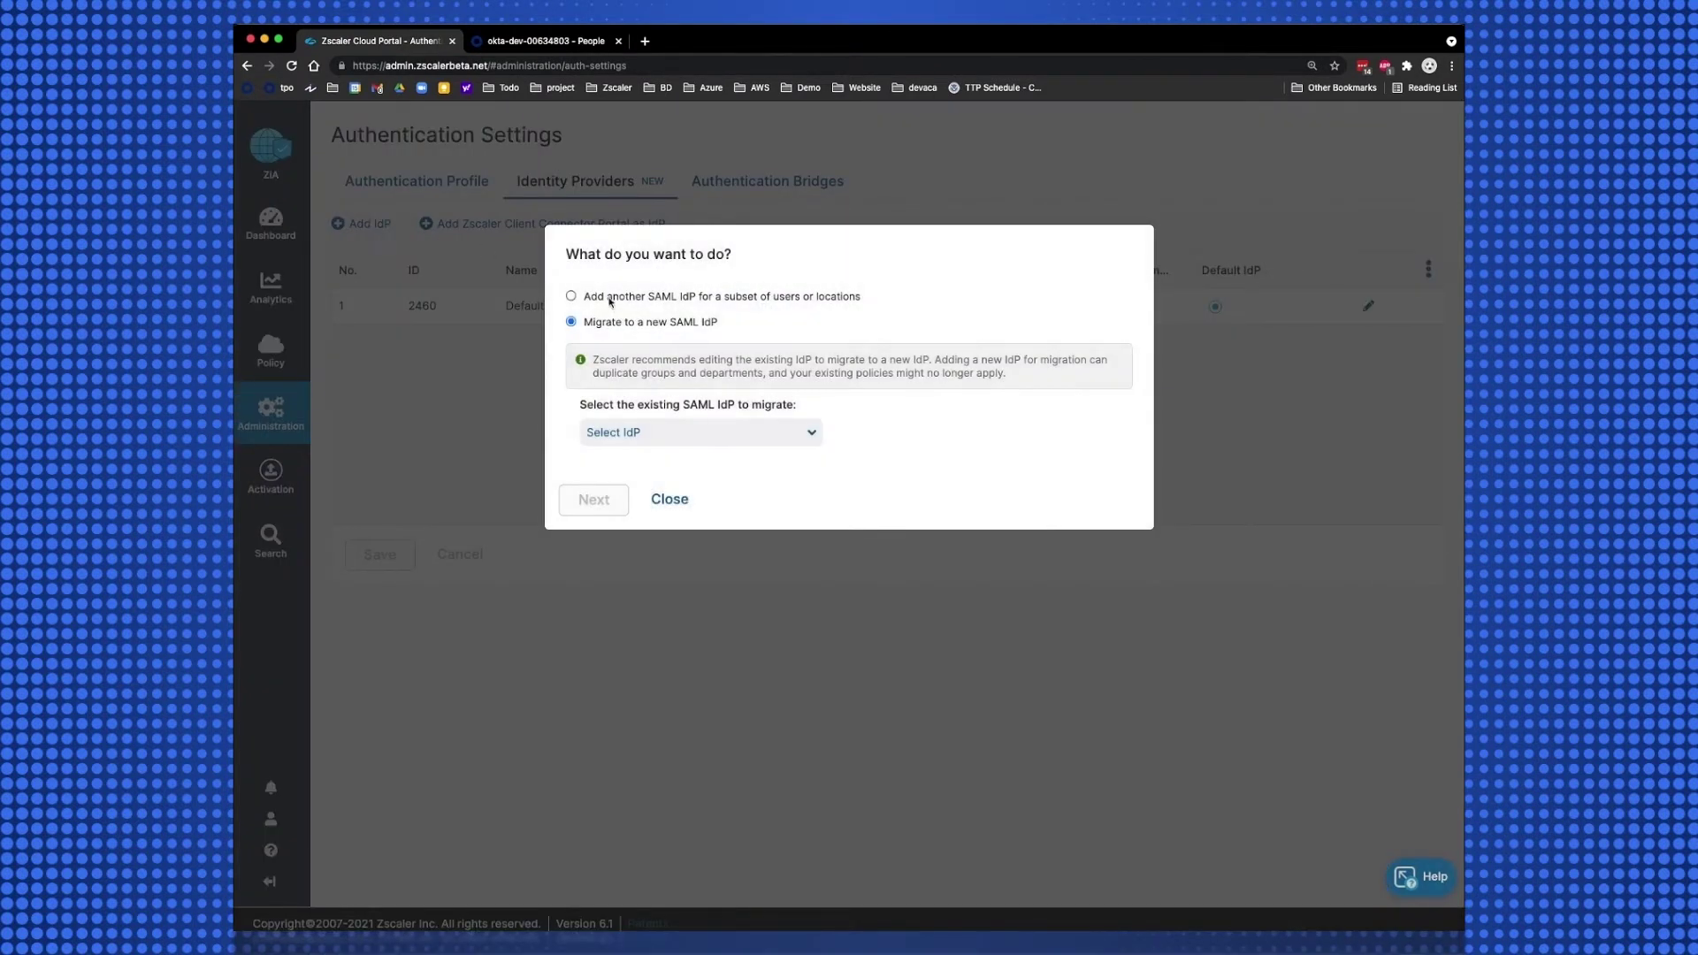
Add another SAML IdP named Okta with status Enabled, then switch to the Okta console.
{"action": "left_click", "coordinate": [609, 302]}
{"action": "left_click", "coordinate": [602, 388]}
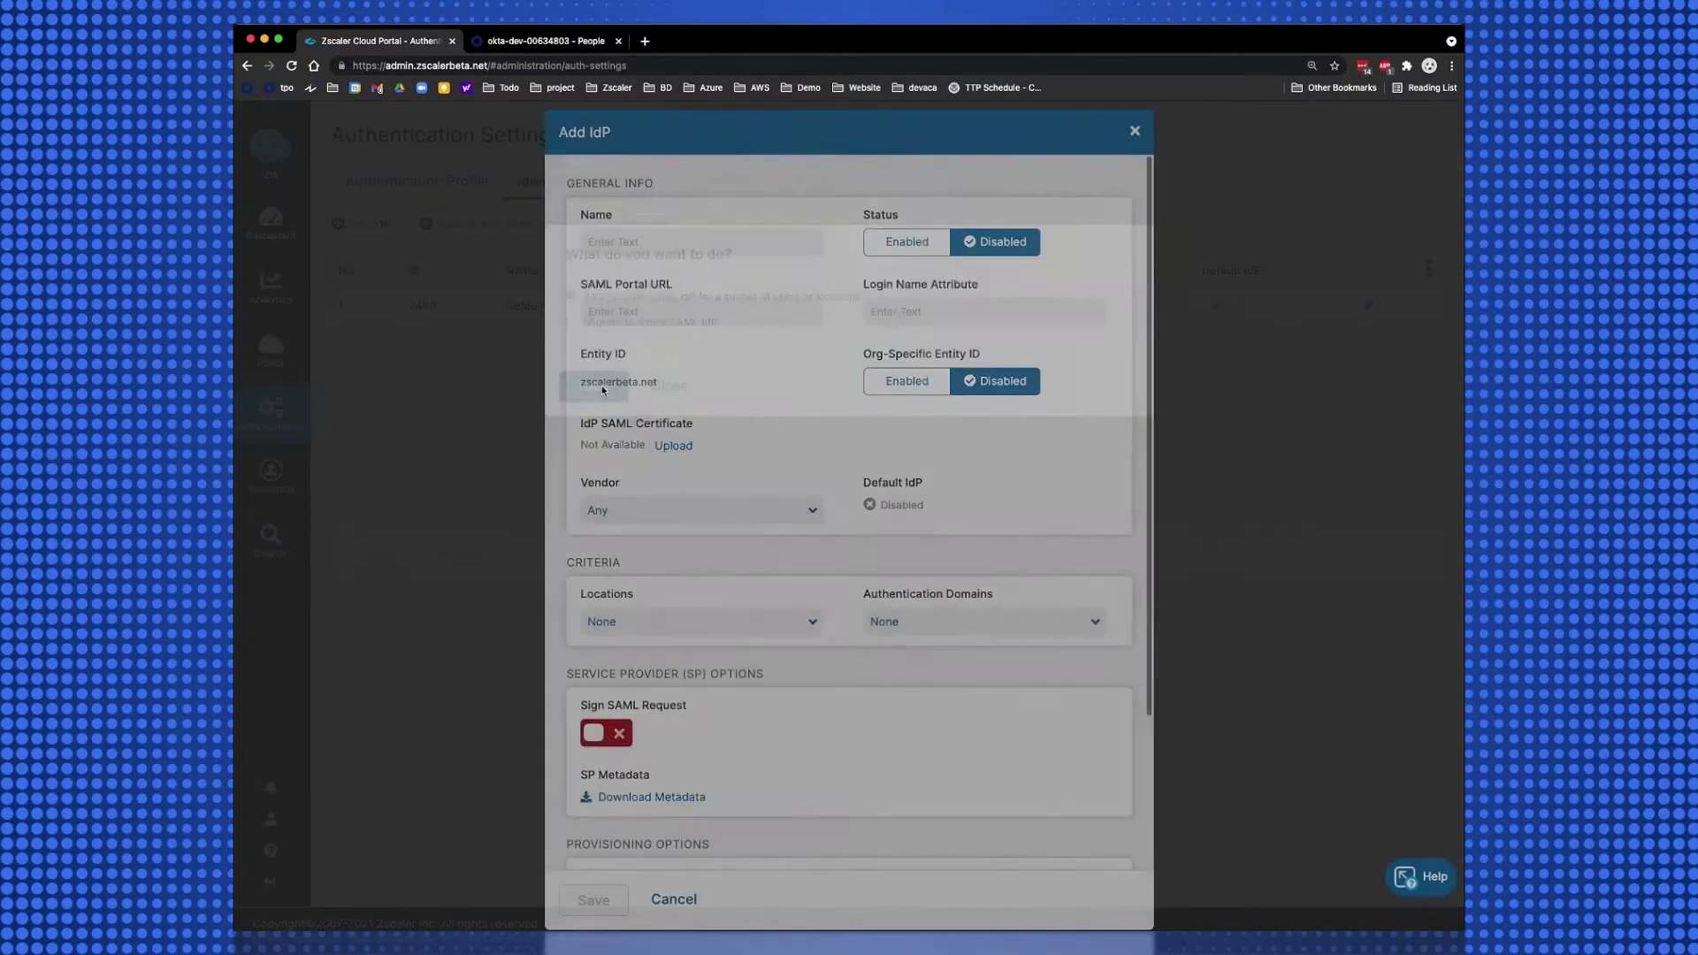
{"action": "type", "text": "Okta"}
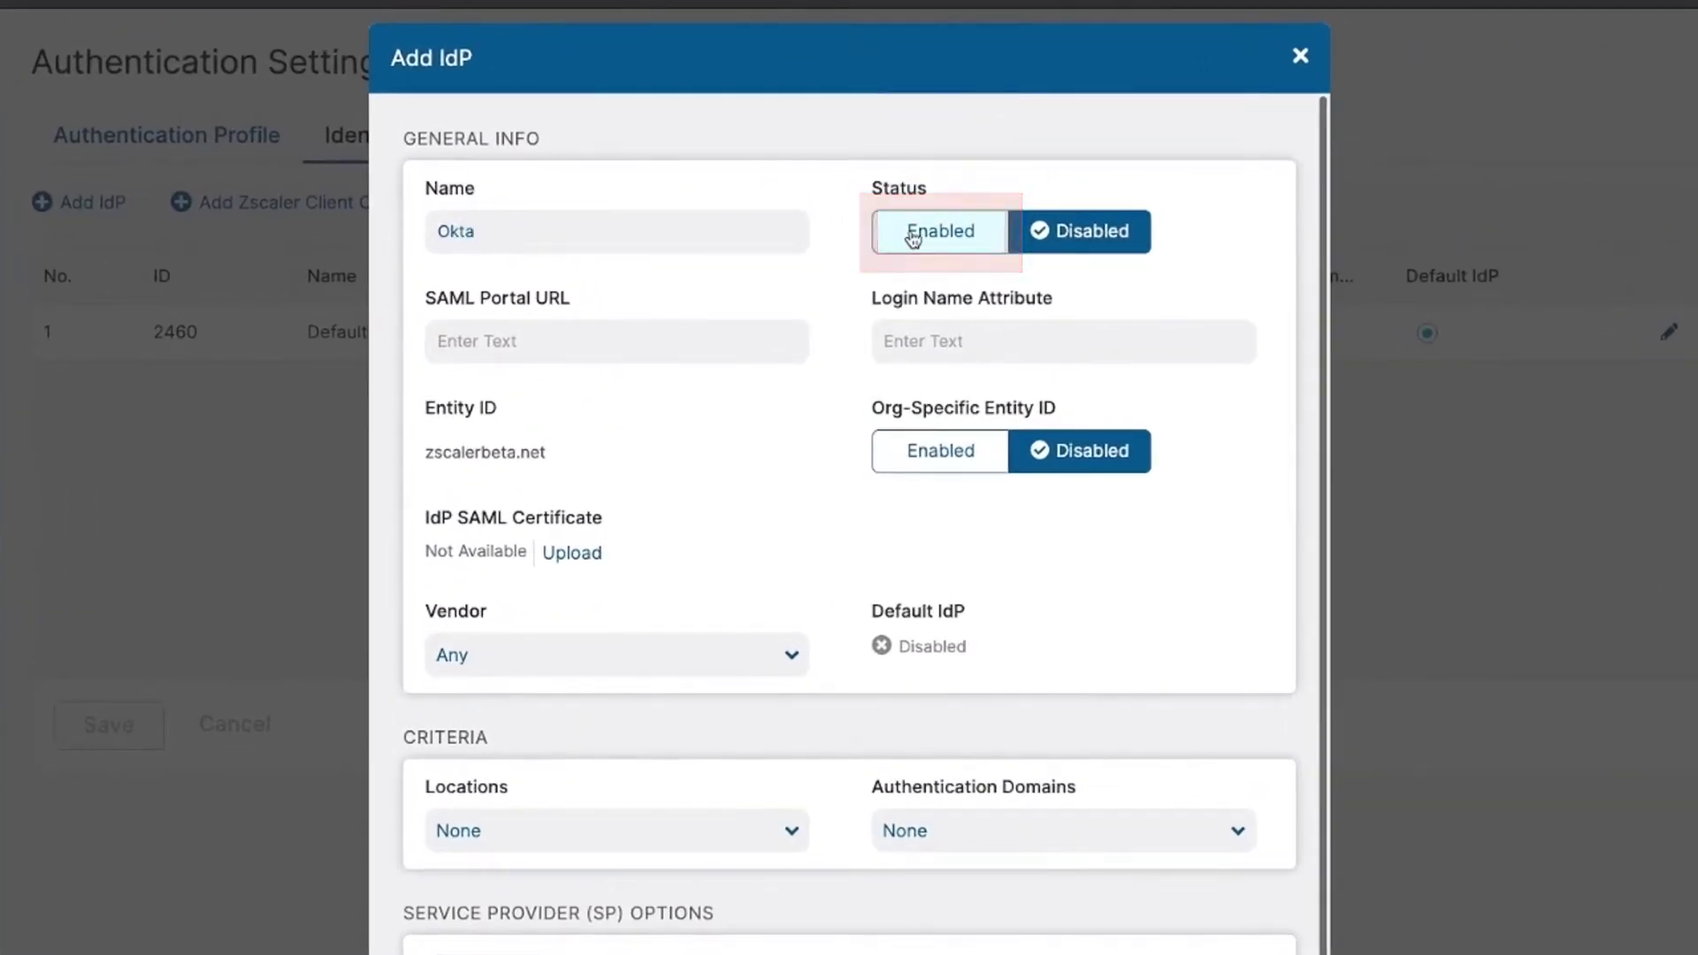
{"action": "left_click", "coordinate": [913, 239]}
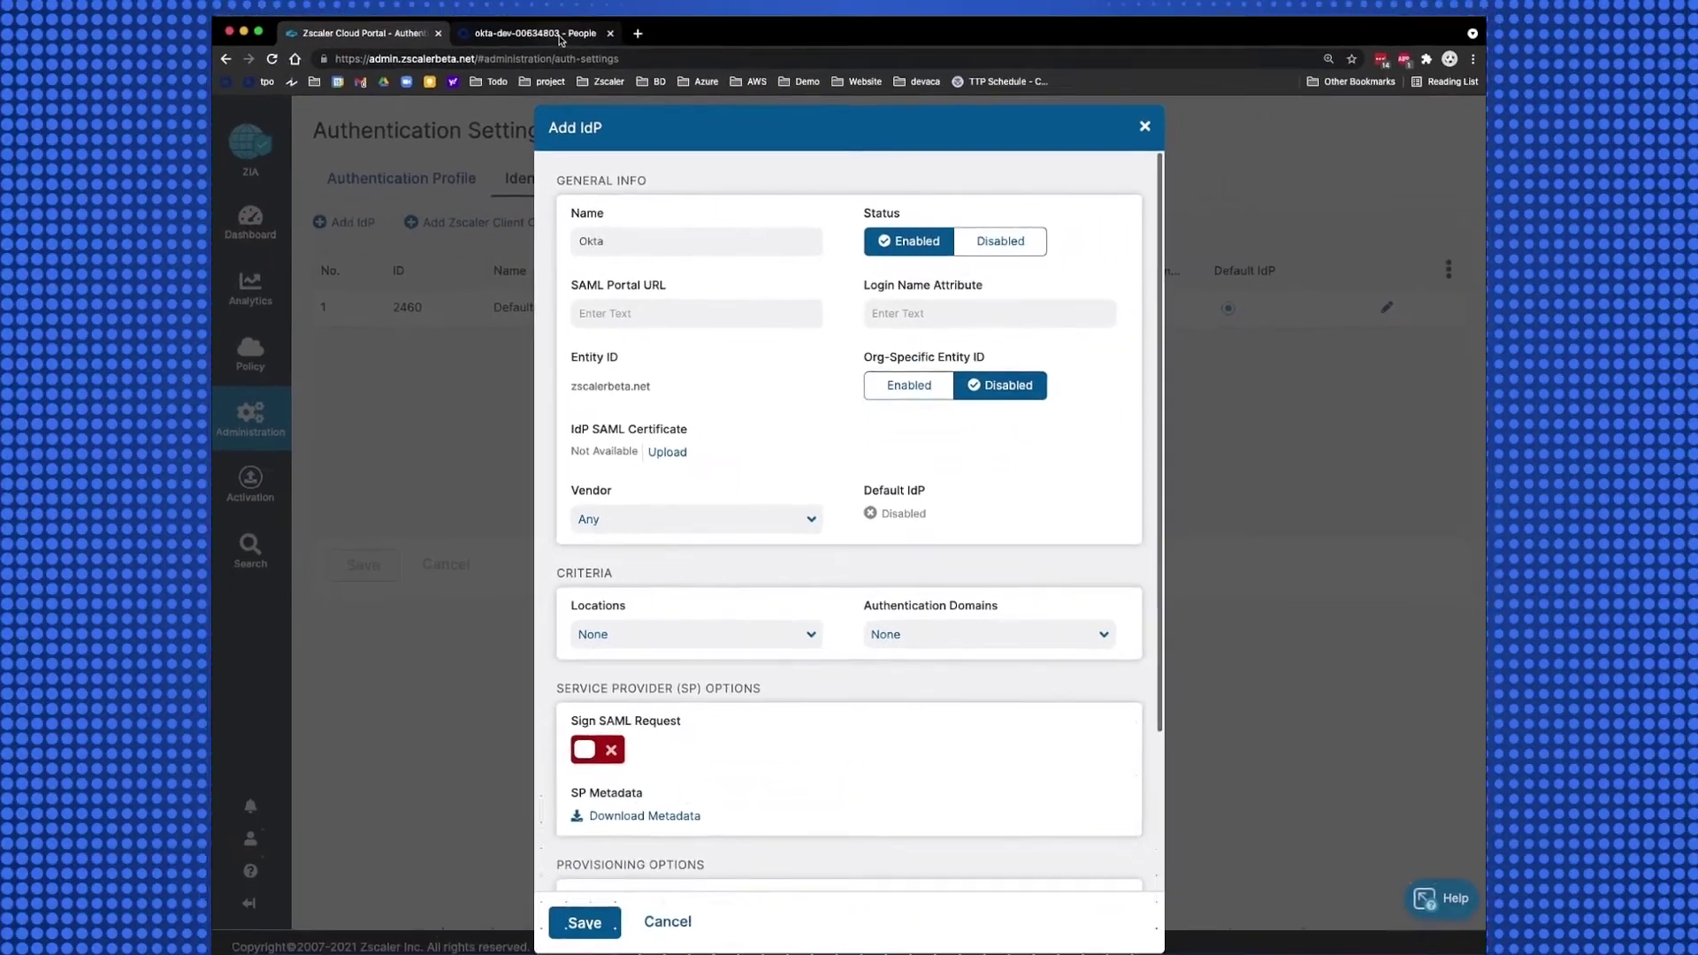
{"action": "left_click", "coordinate": [521, 9]}
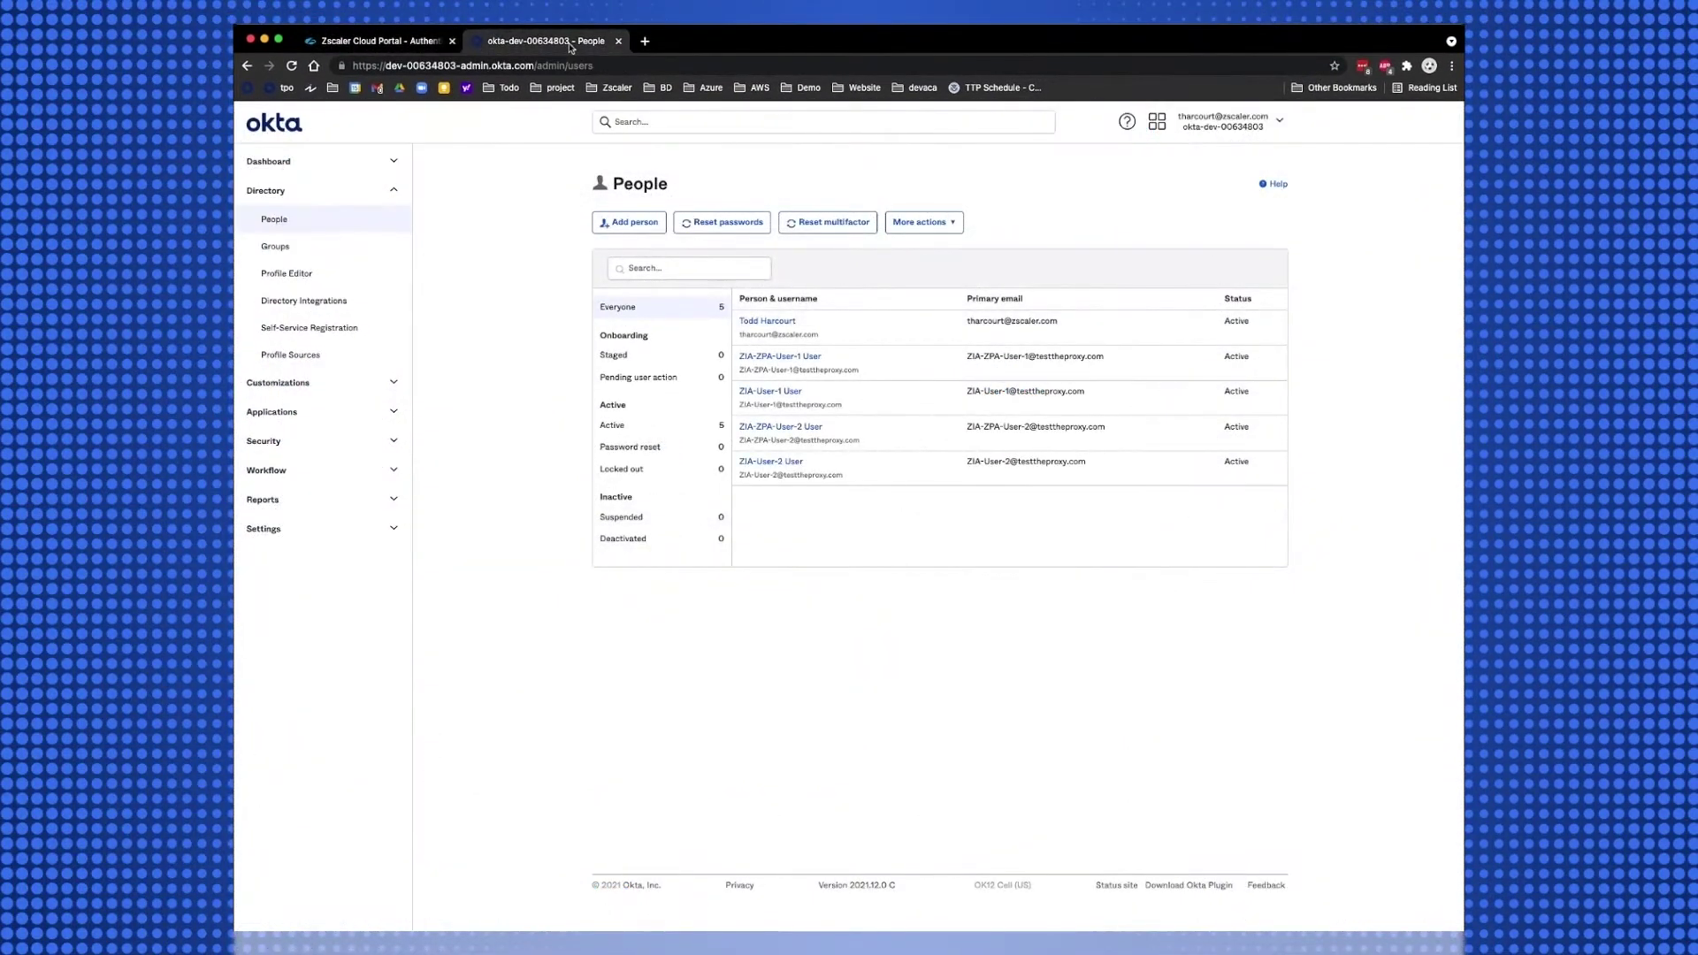
Search the Okta app catalog for 'zscaler' and start adding the Zscaler 2.0 integration.
{"action": "left_click", "coordinate": [284, 412]}
{"action": "left_click", "coordinate": [287, 440]}
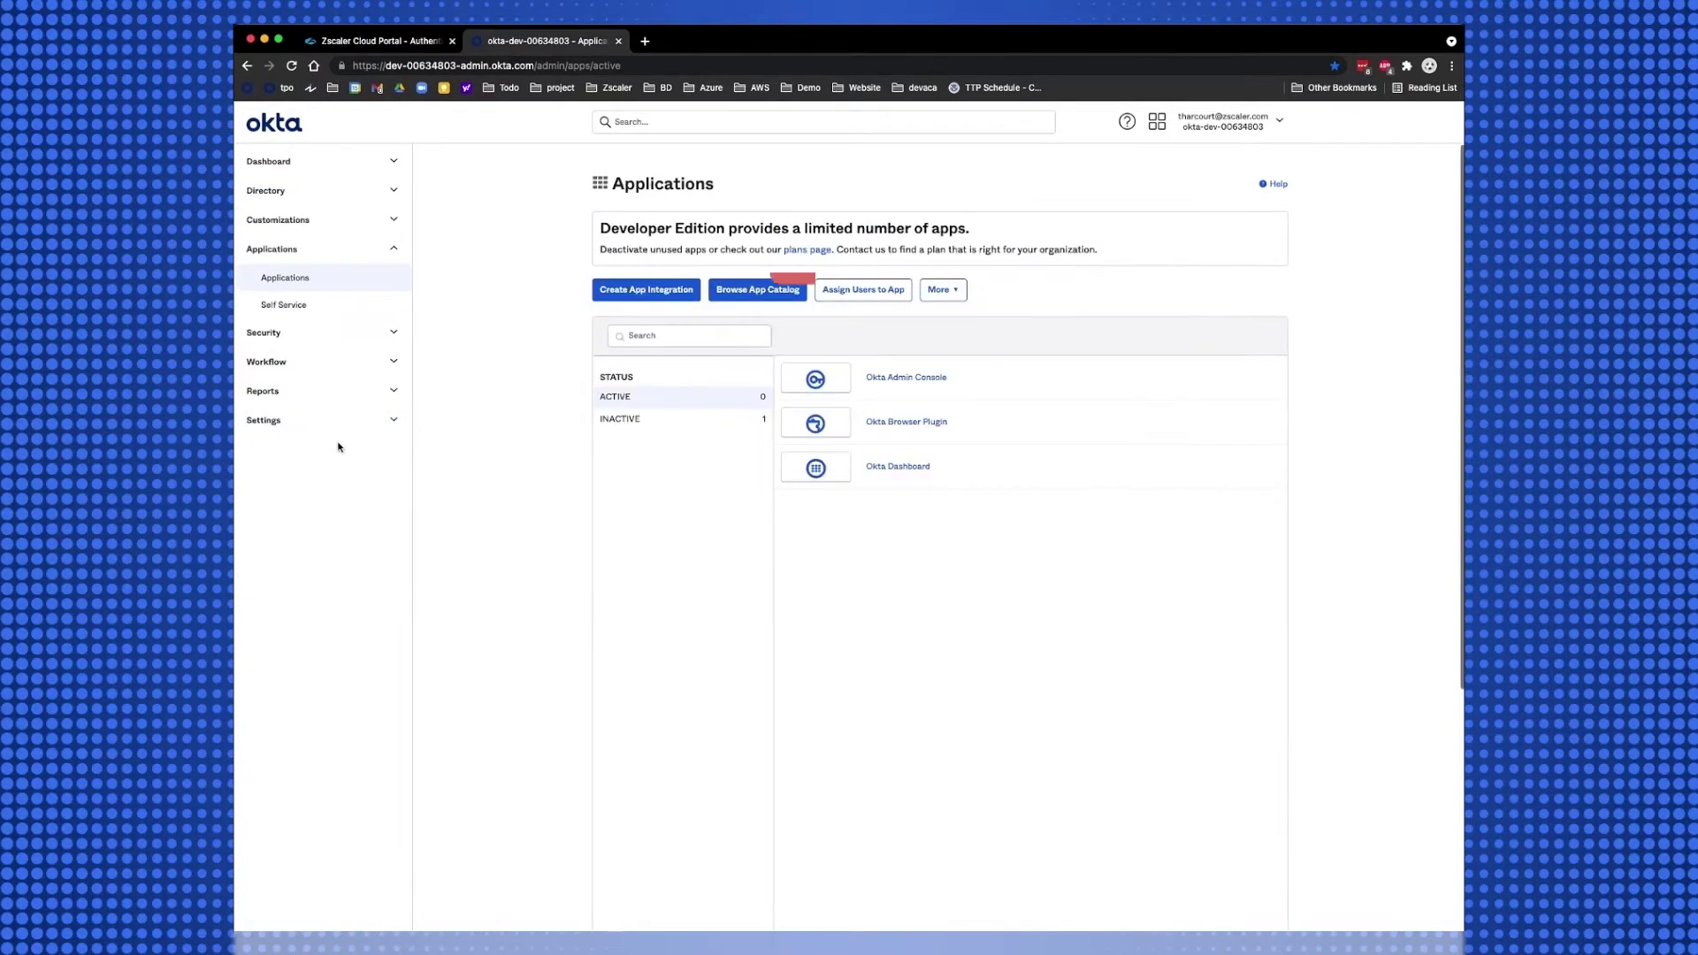
{"action": "left_click", "coordinate": [758, 290]}
{"action": "type", "text": "zscaler"}
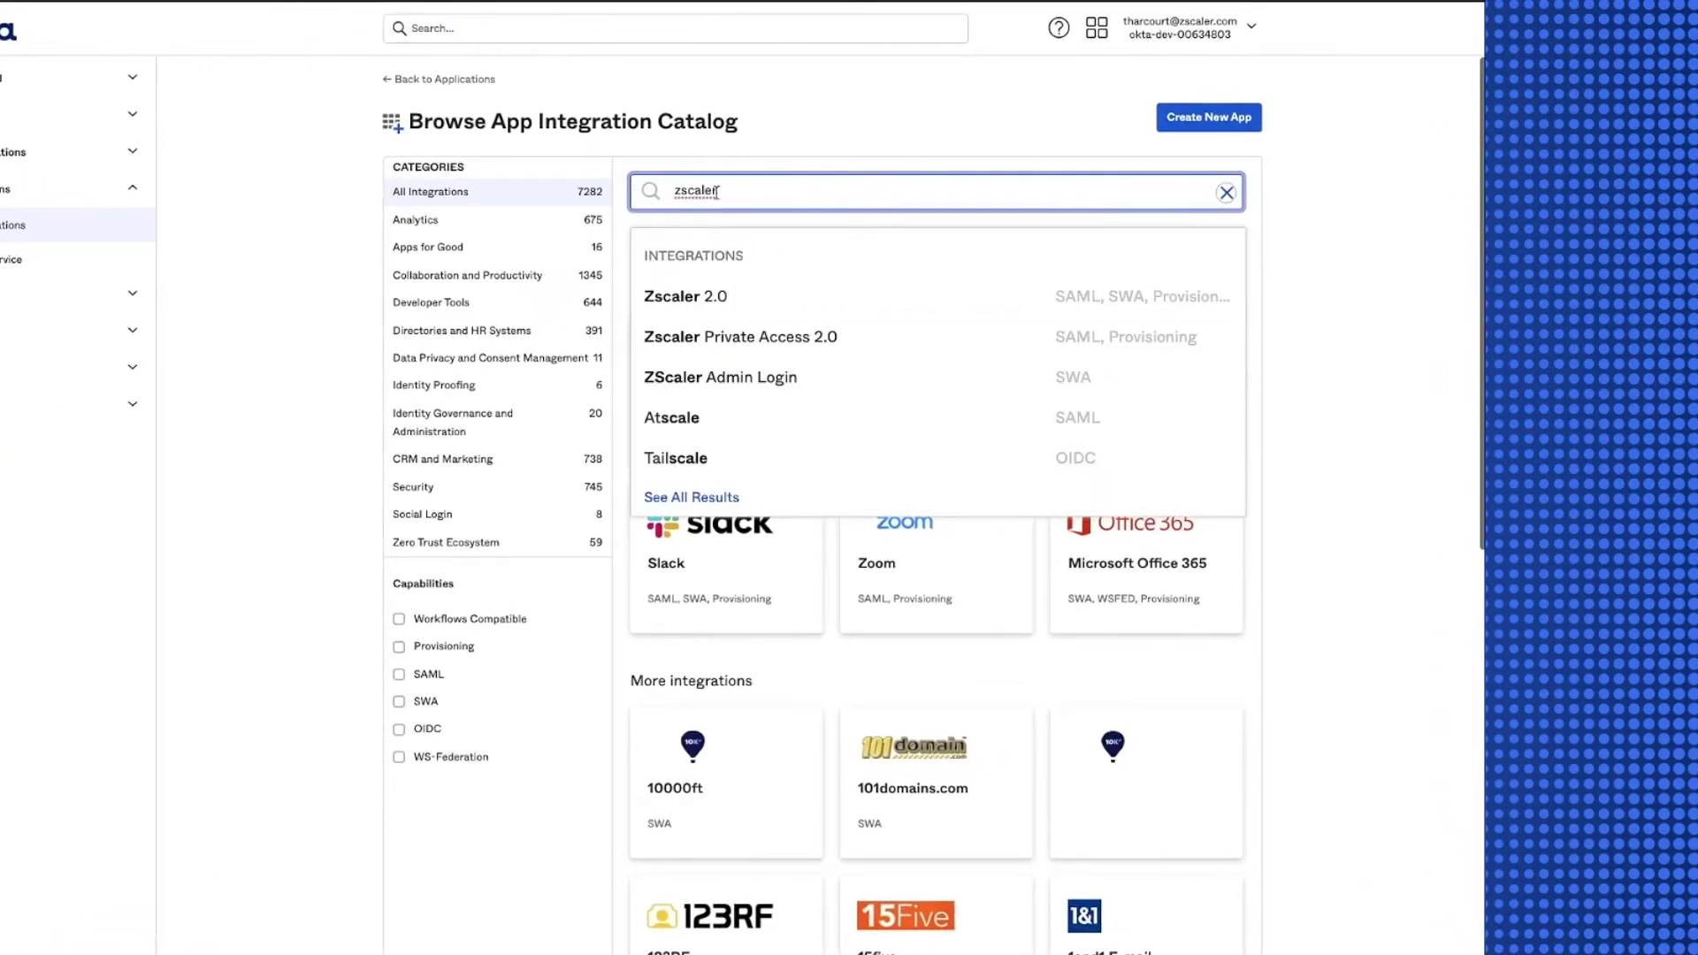
{"action": "left_click", "coordinate": [690, 301]}
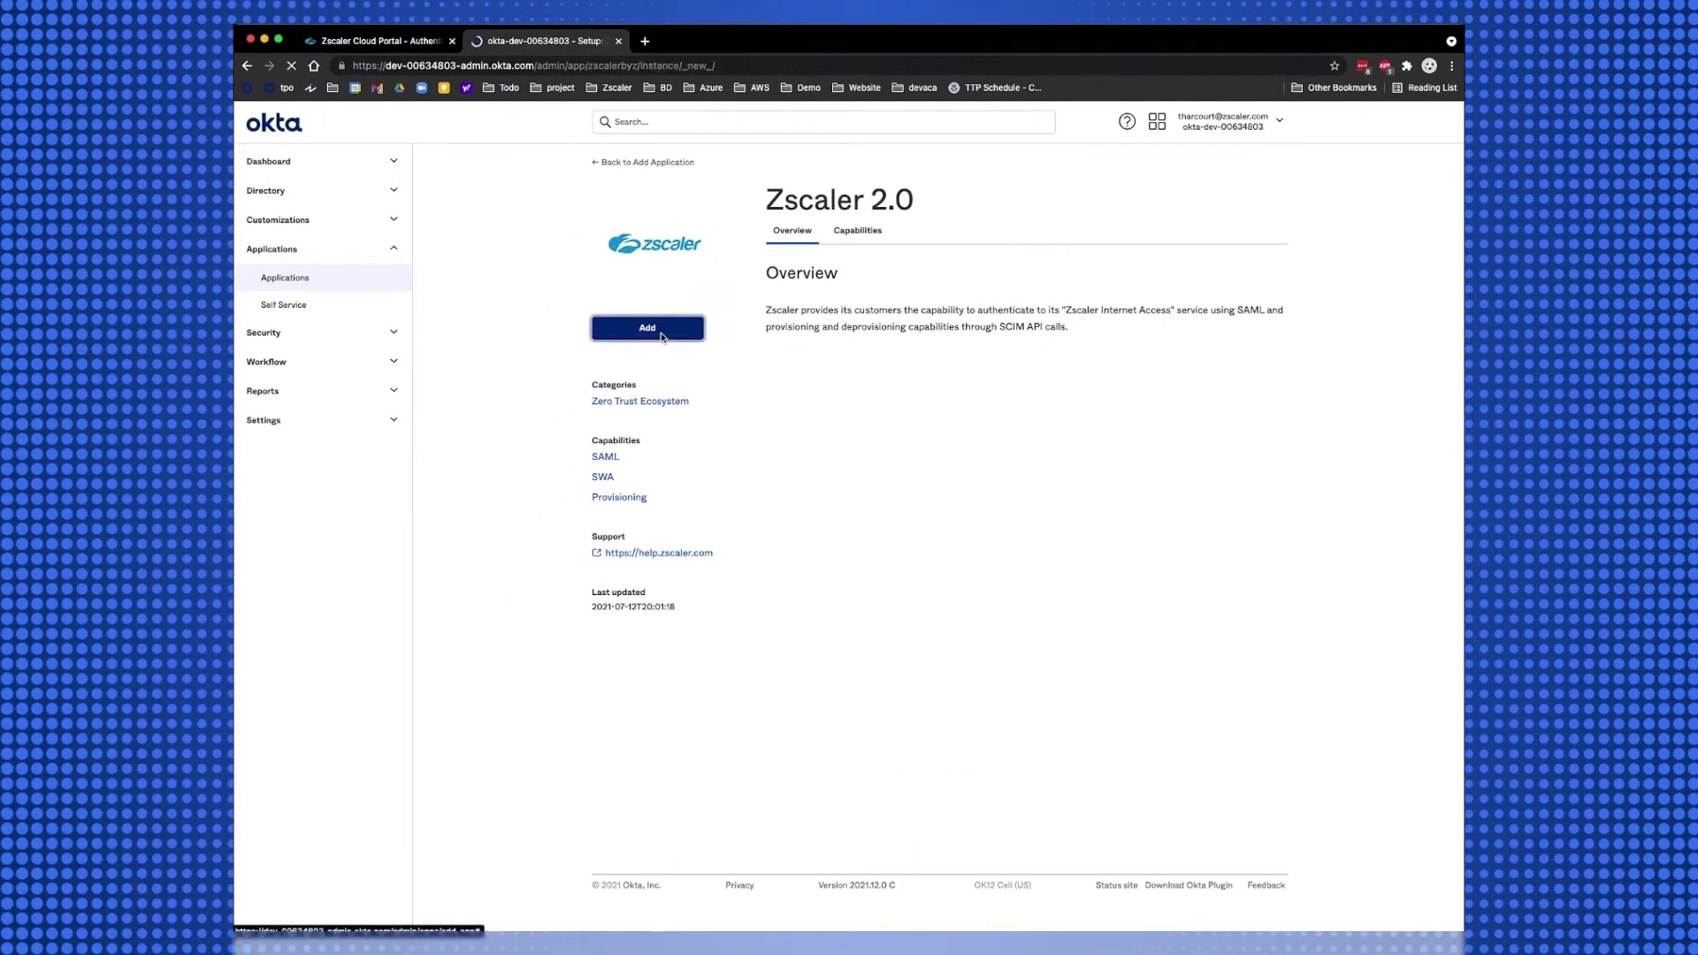
{"action": "left_click", "coordinate": [661, 335]}
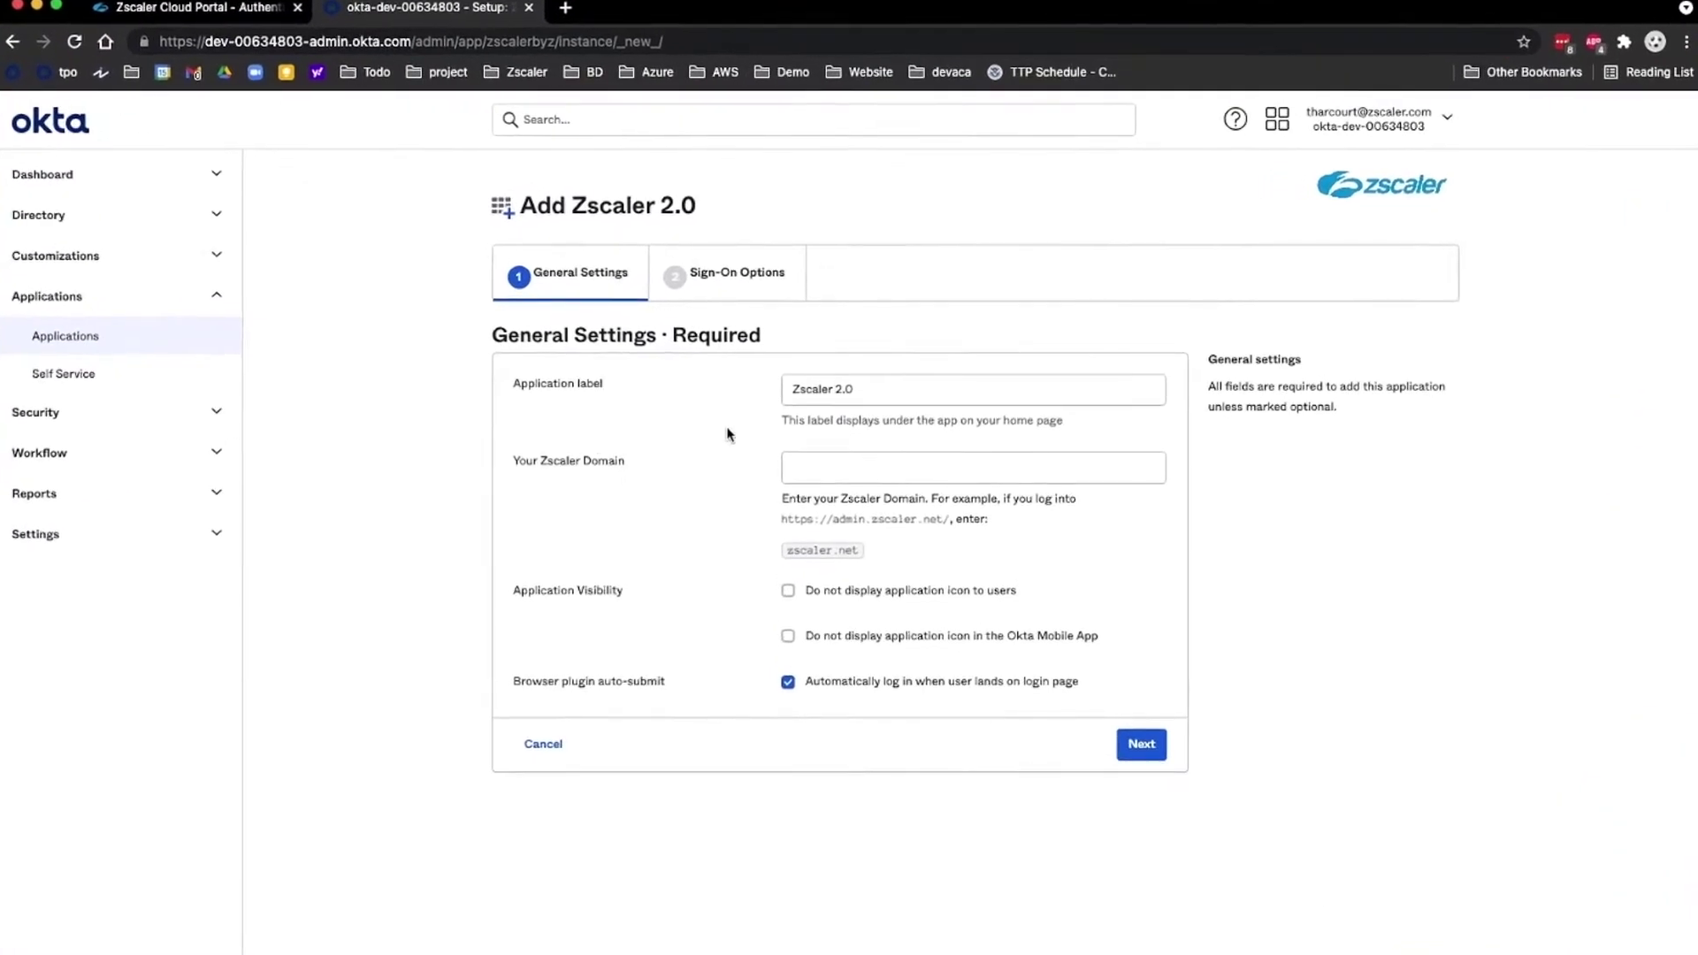
Enter the zscalerbeta.net domain, choose SAML 2.0 sign-on, and set memberOf to Matches regex .*.
{"action": "left_click", "coordinate": [934, 471]}
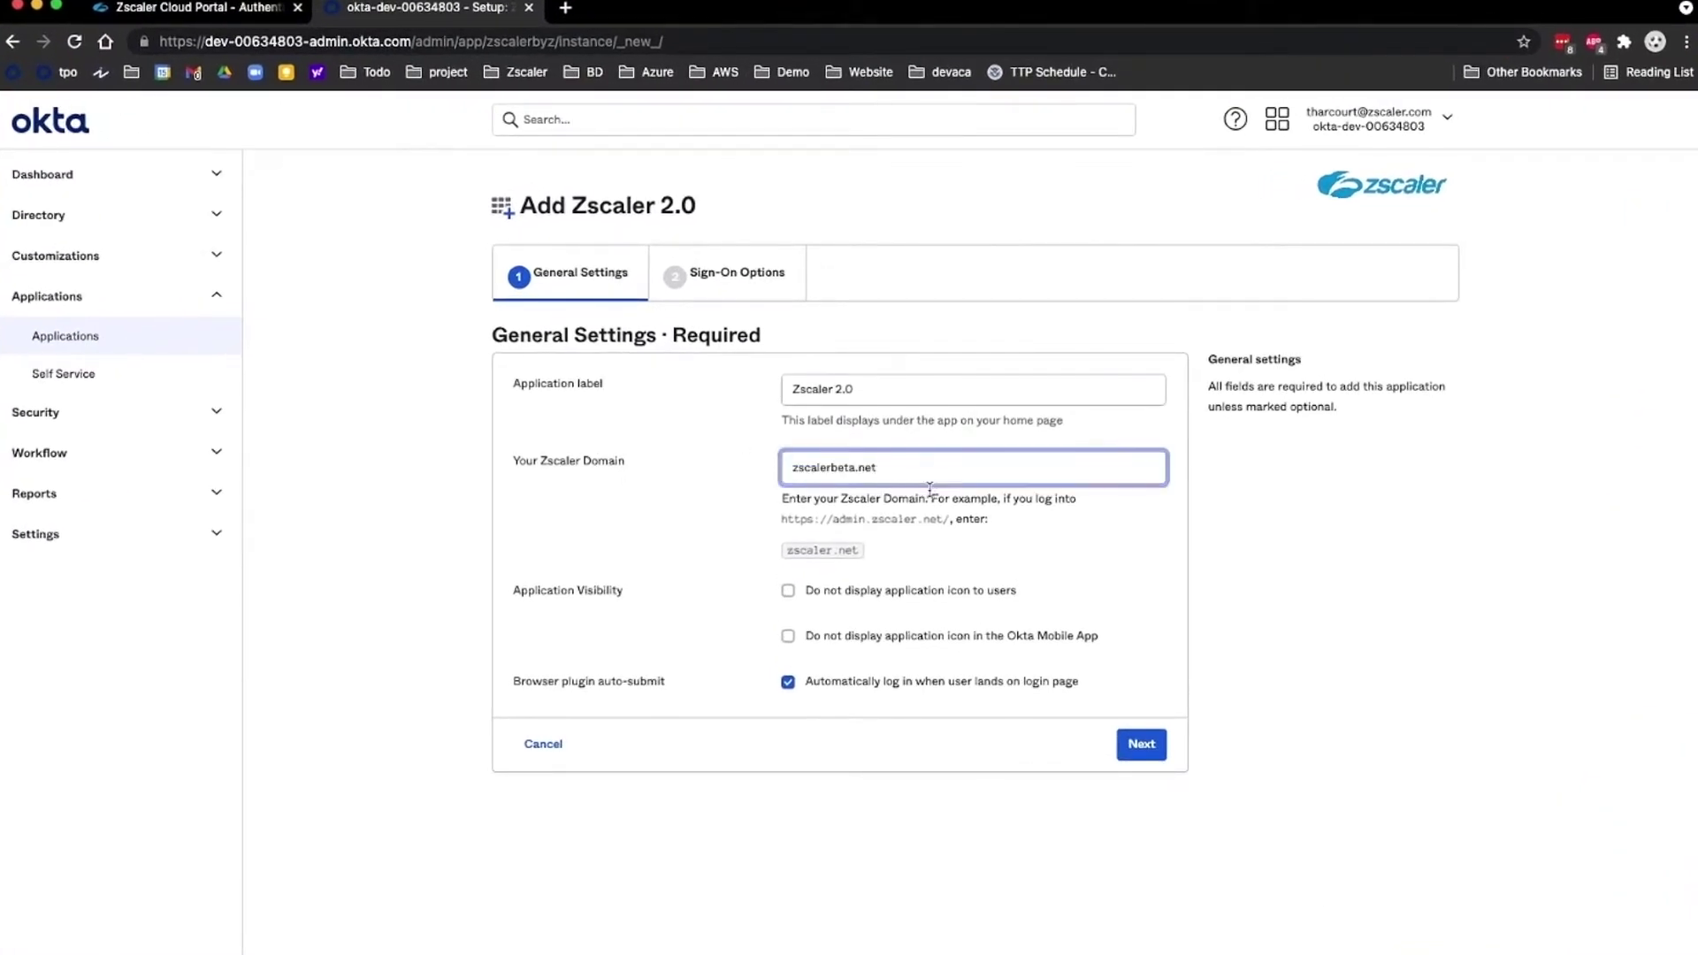
{"action": "left_click", "coordinate": [1146, 746]}
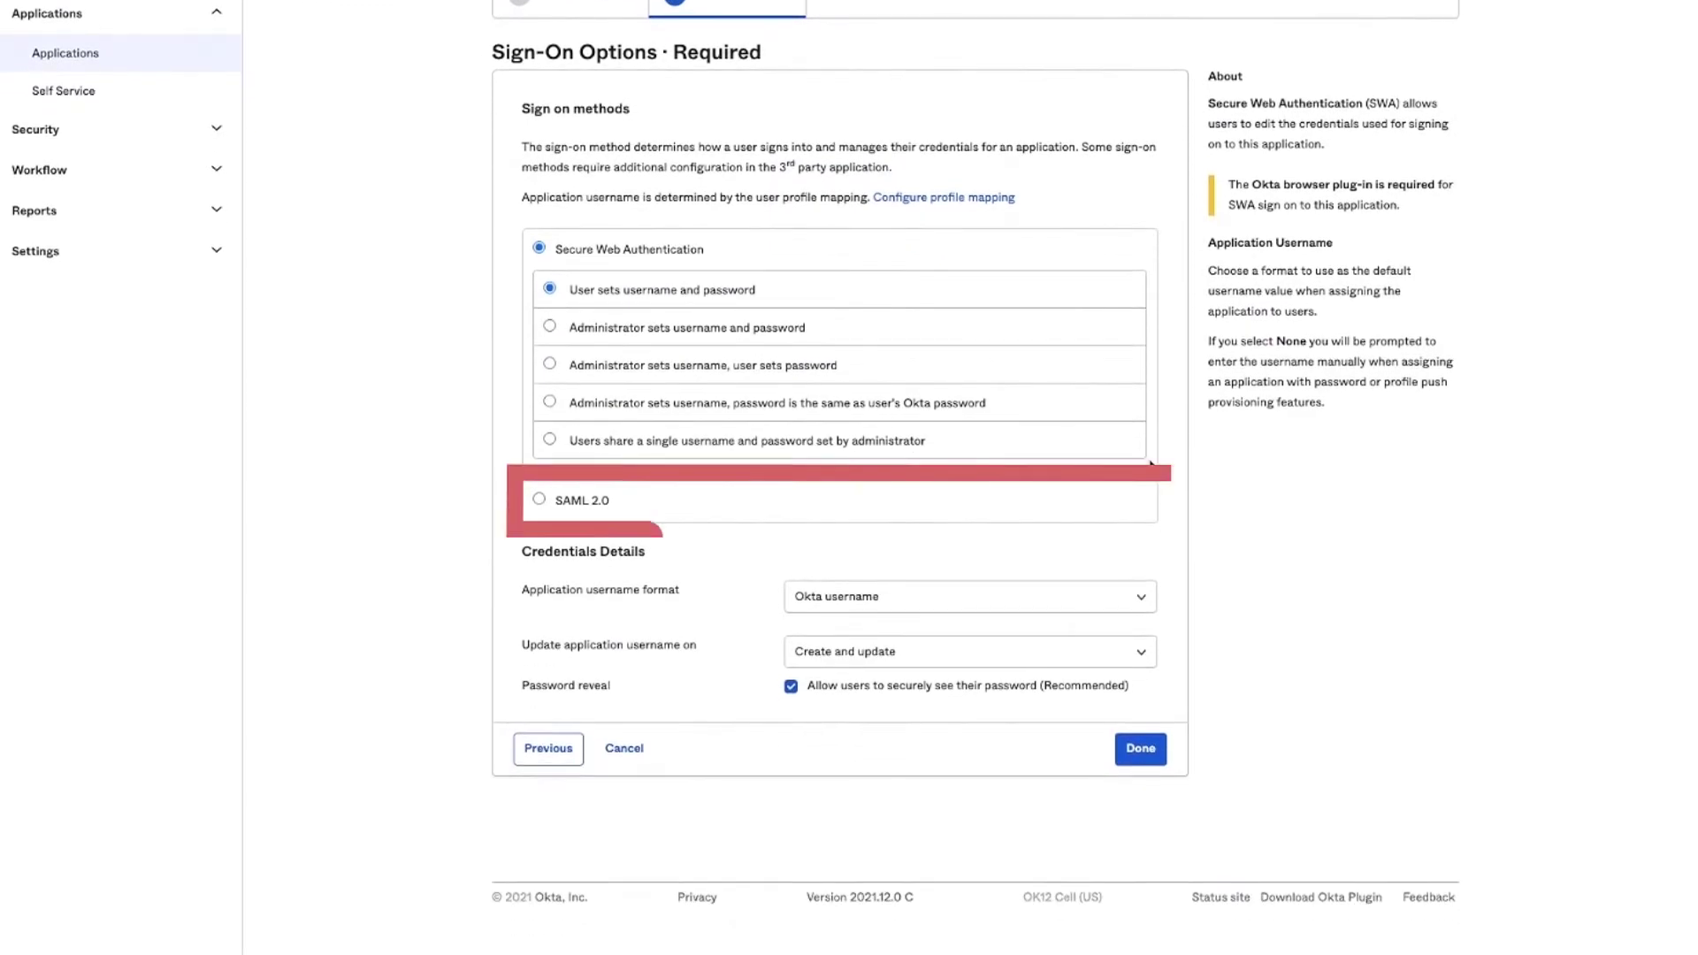
{"action": "left_click", "coordinate": [540, 500]}
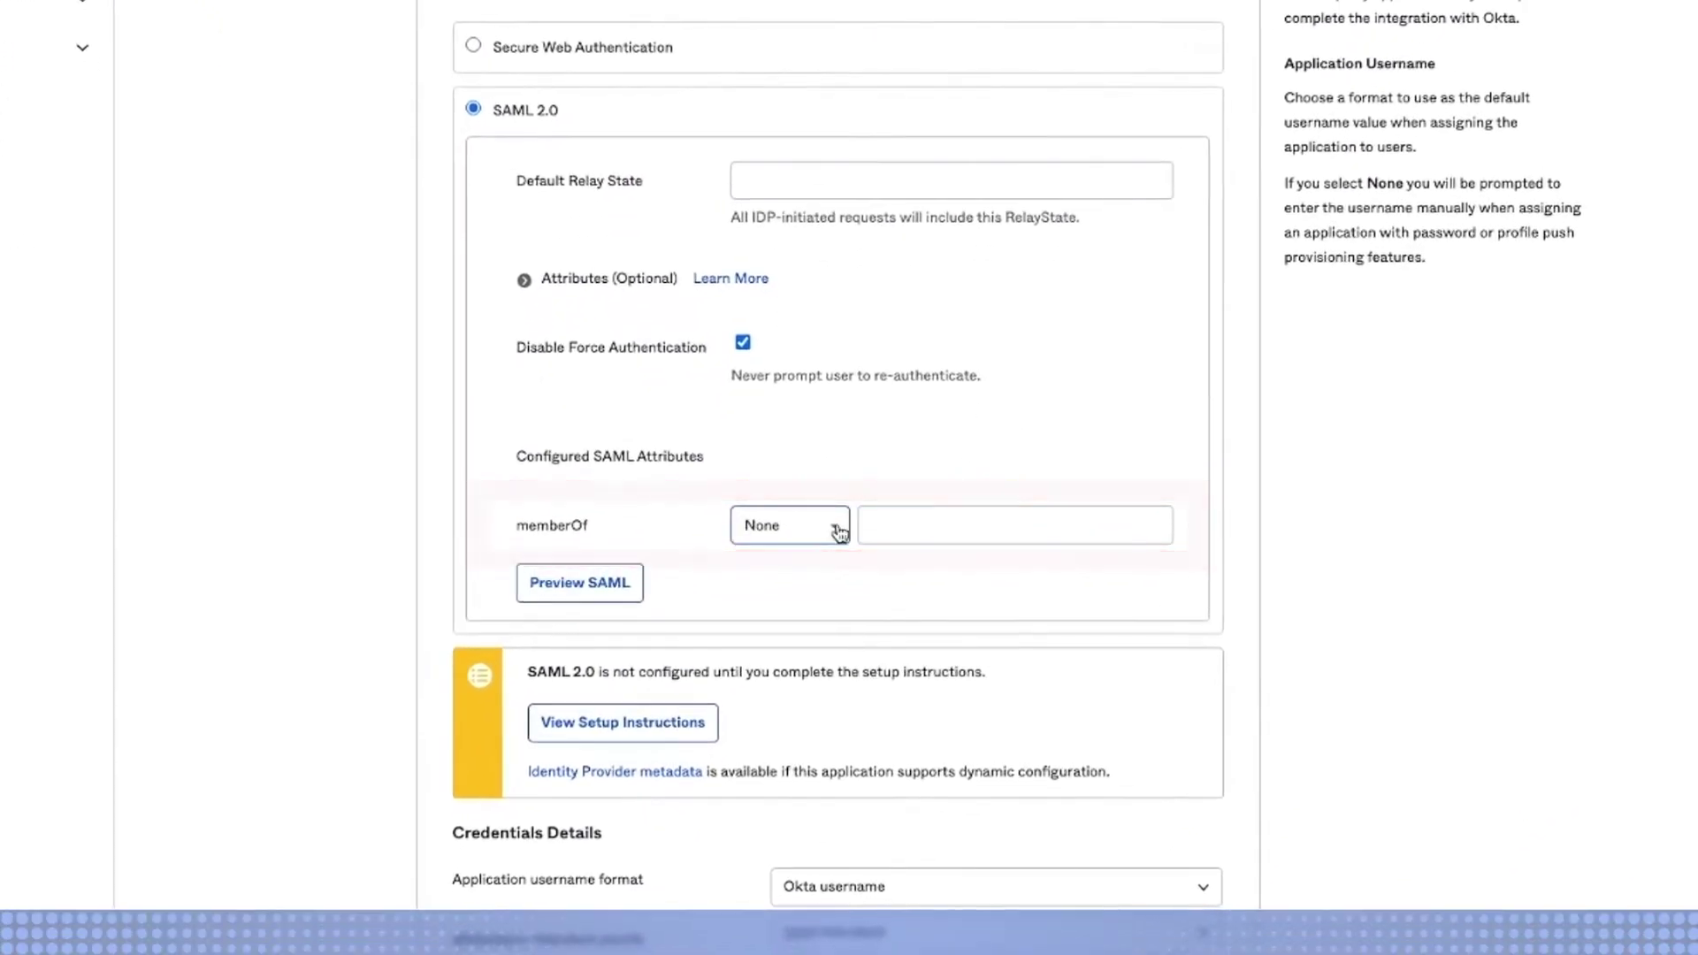
{"action": "left_click", "coordinate": [837, 529]}
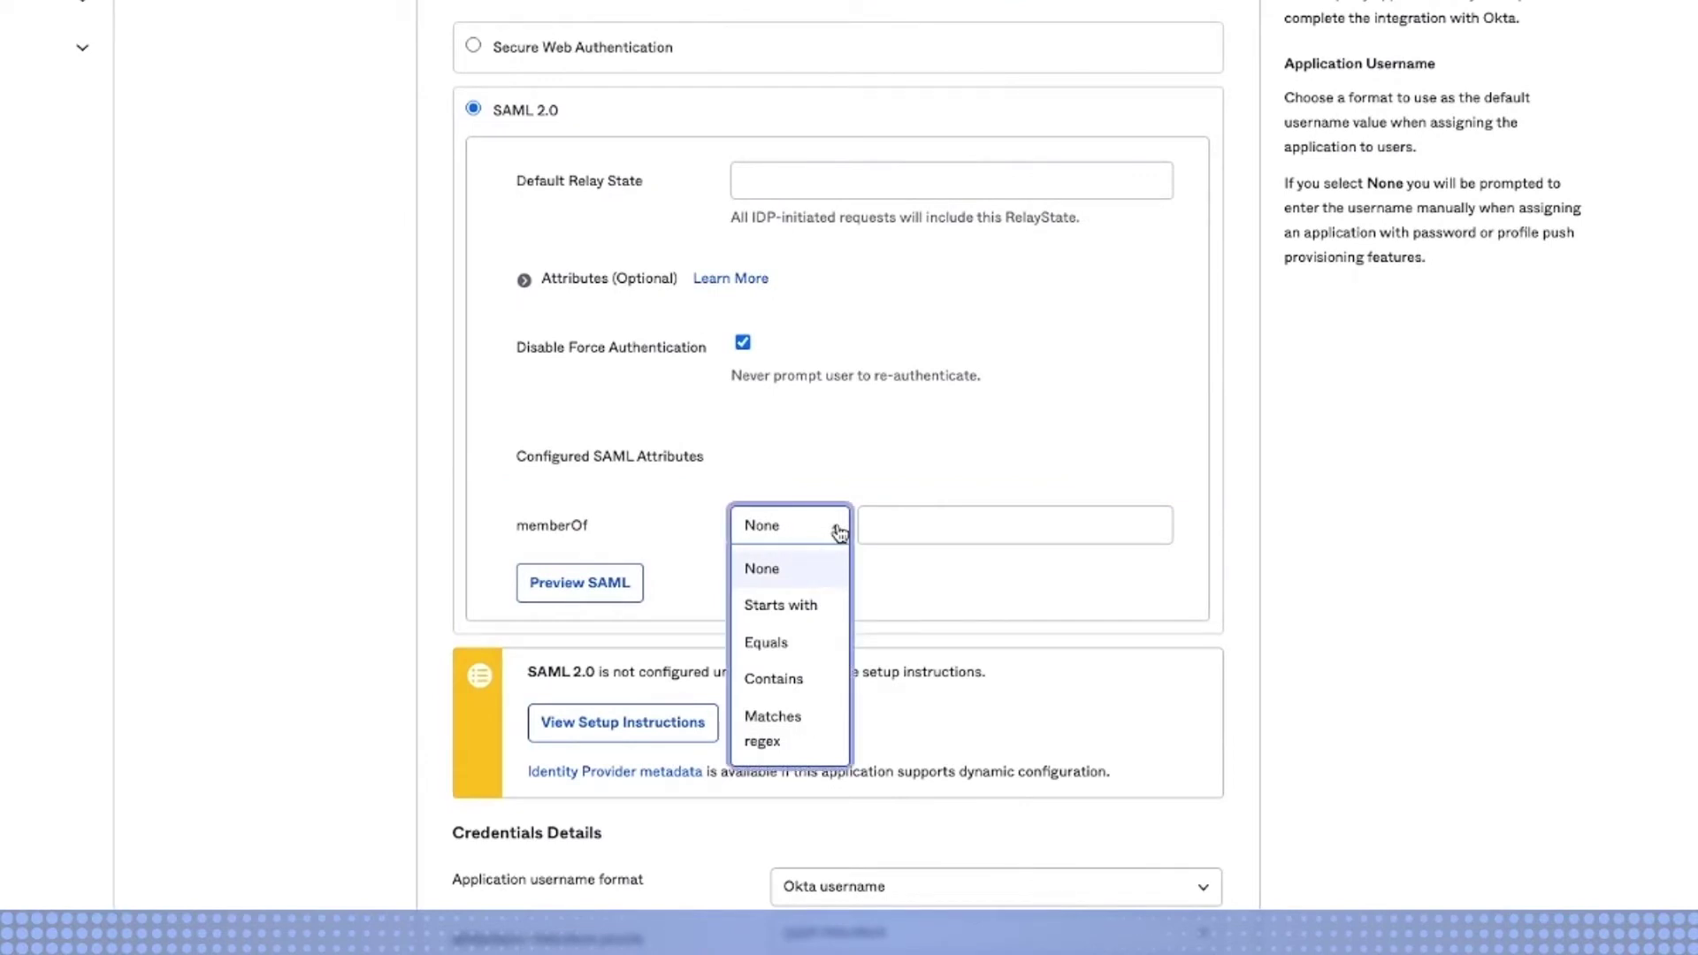
{"action": "left_click", "coordinate": [798, 739]}
{"action": "left_click", "coordinate": [910, 521]}
{"action": "type", "text": "*"}
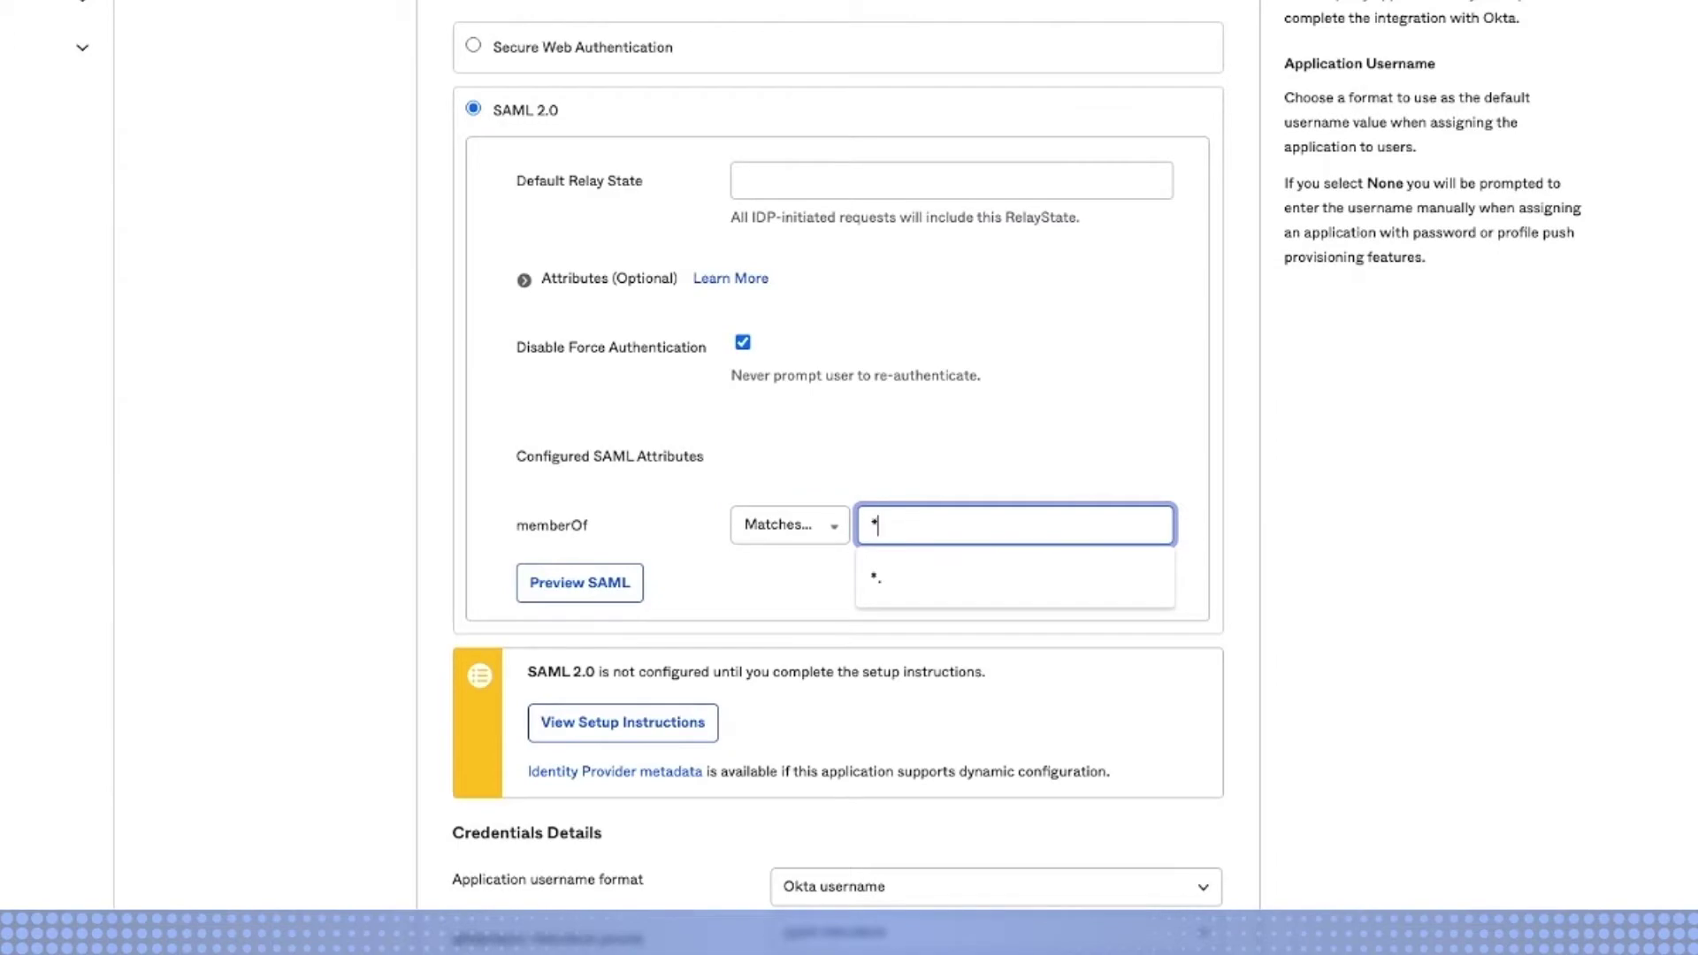
{"action": "type", "text": "."}
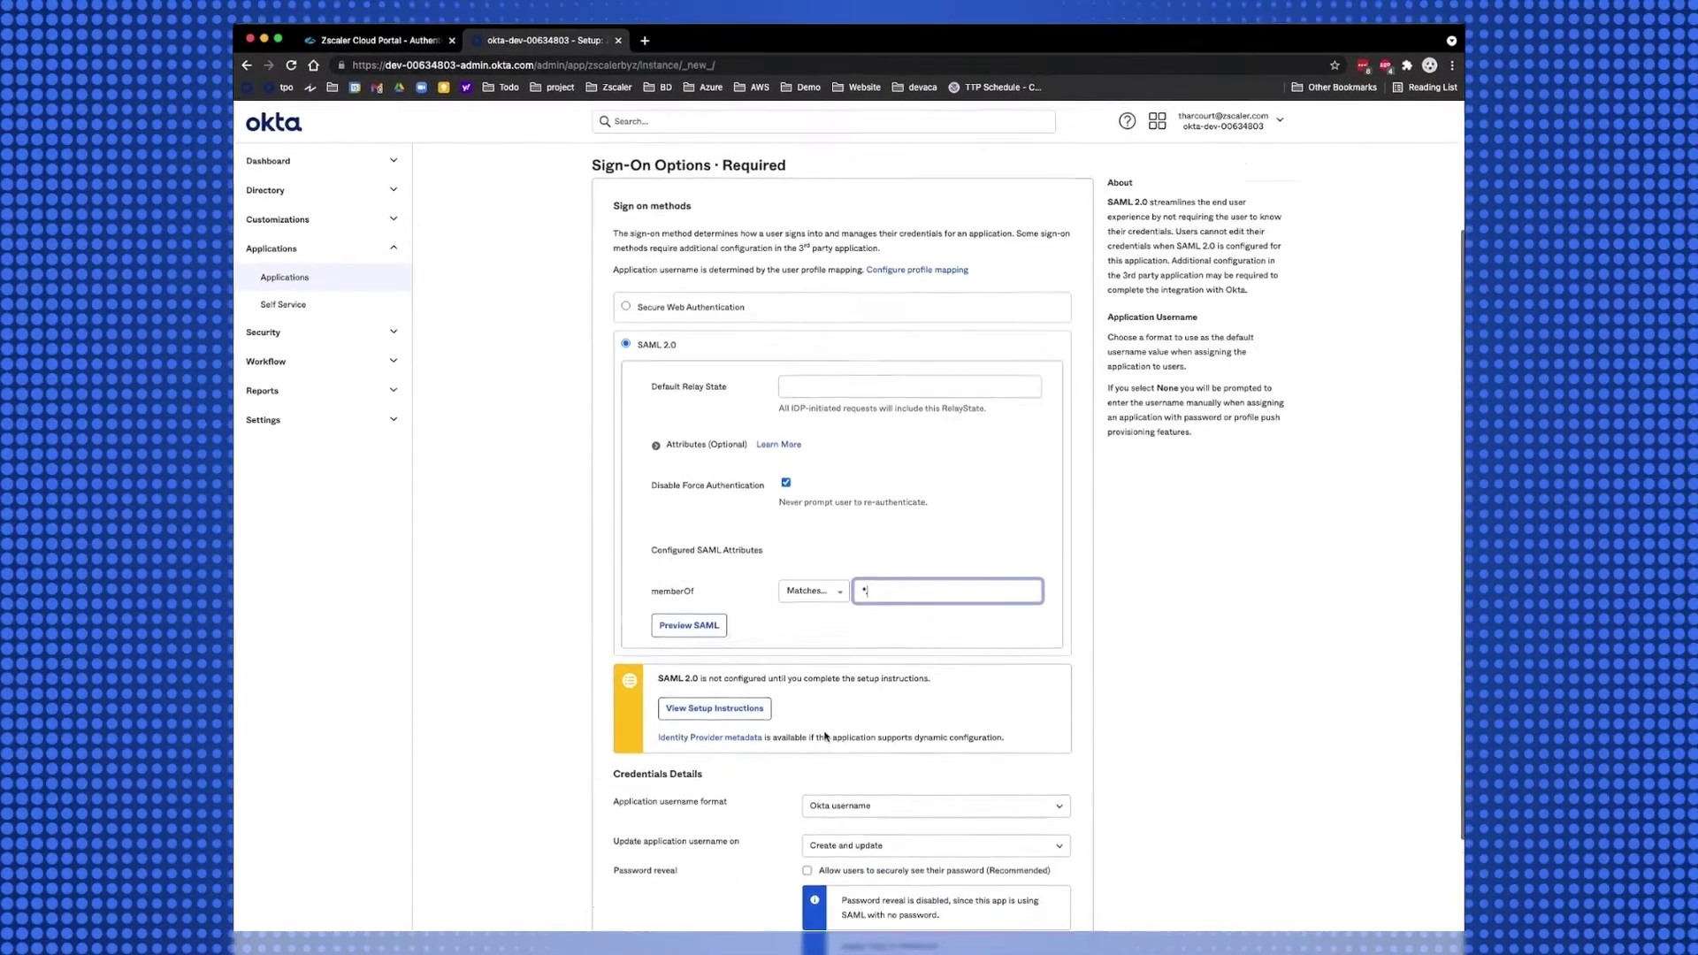
{"action": "scroll", "coordinate": [825, 736], "scroll_direction": "down", "scroll_amount": 1}
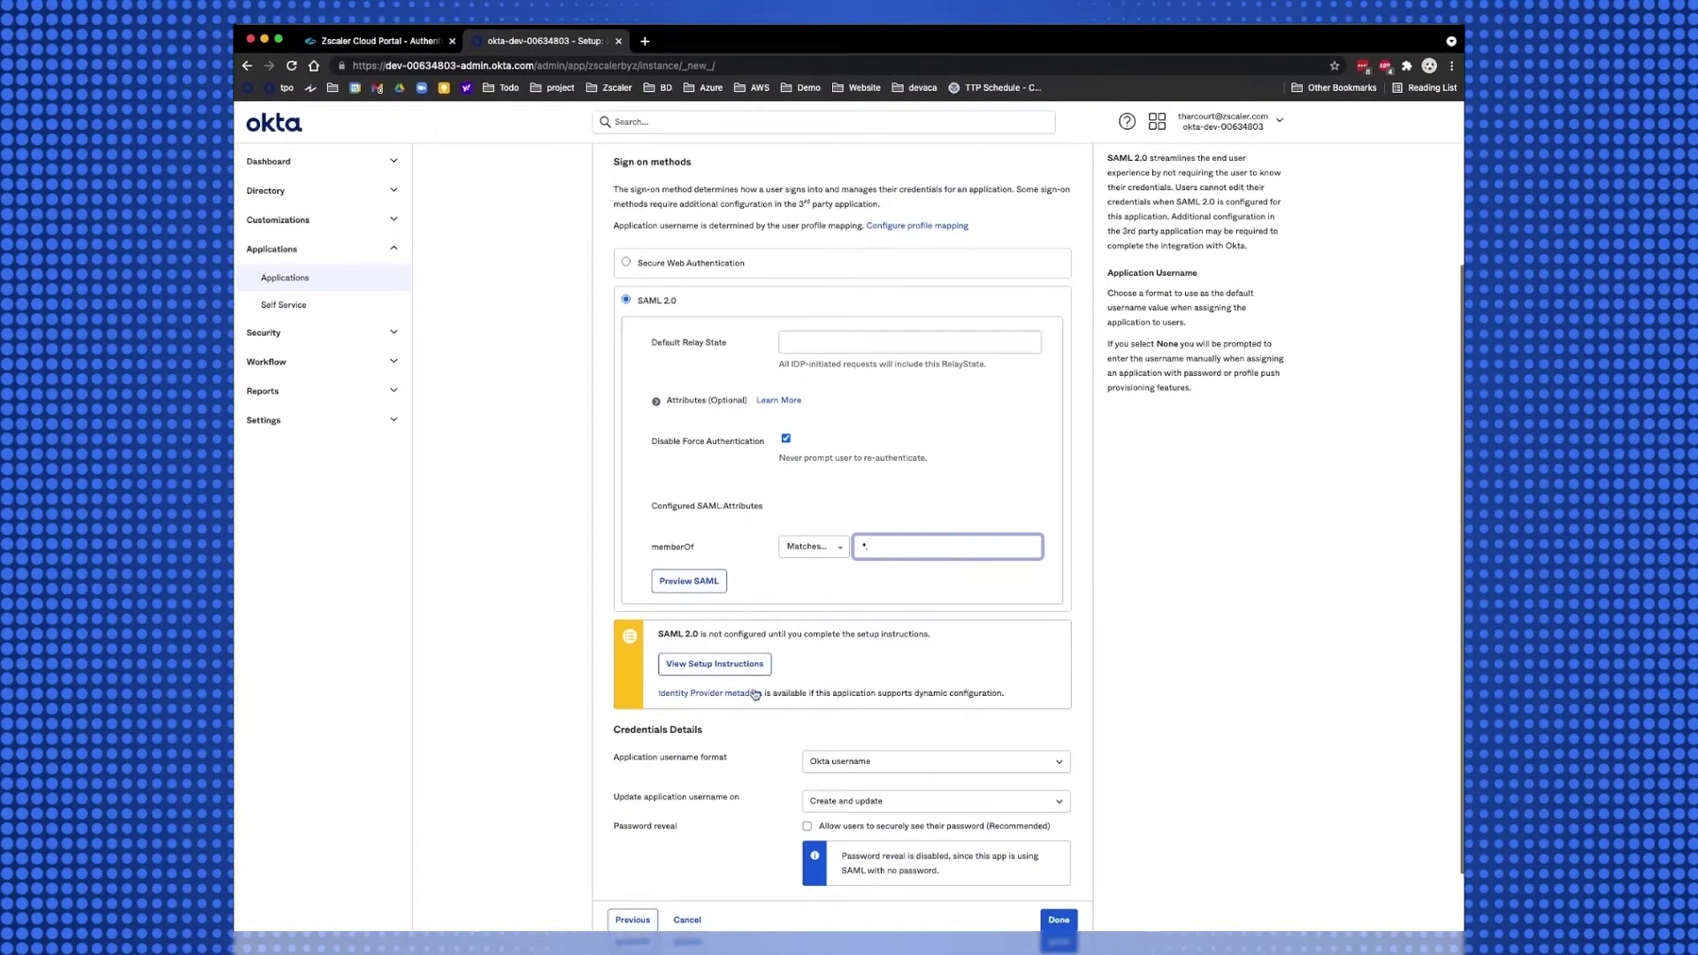
Copy the SAML Portal URL from the Zscaler 2.0 setup guide into Zscaler's Add IdP dialog.
{"action": "left_click", "coordinate": [726, 672]}
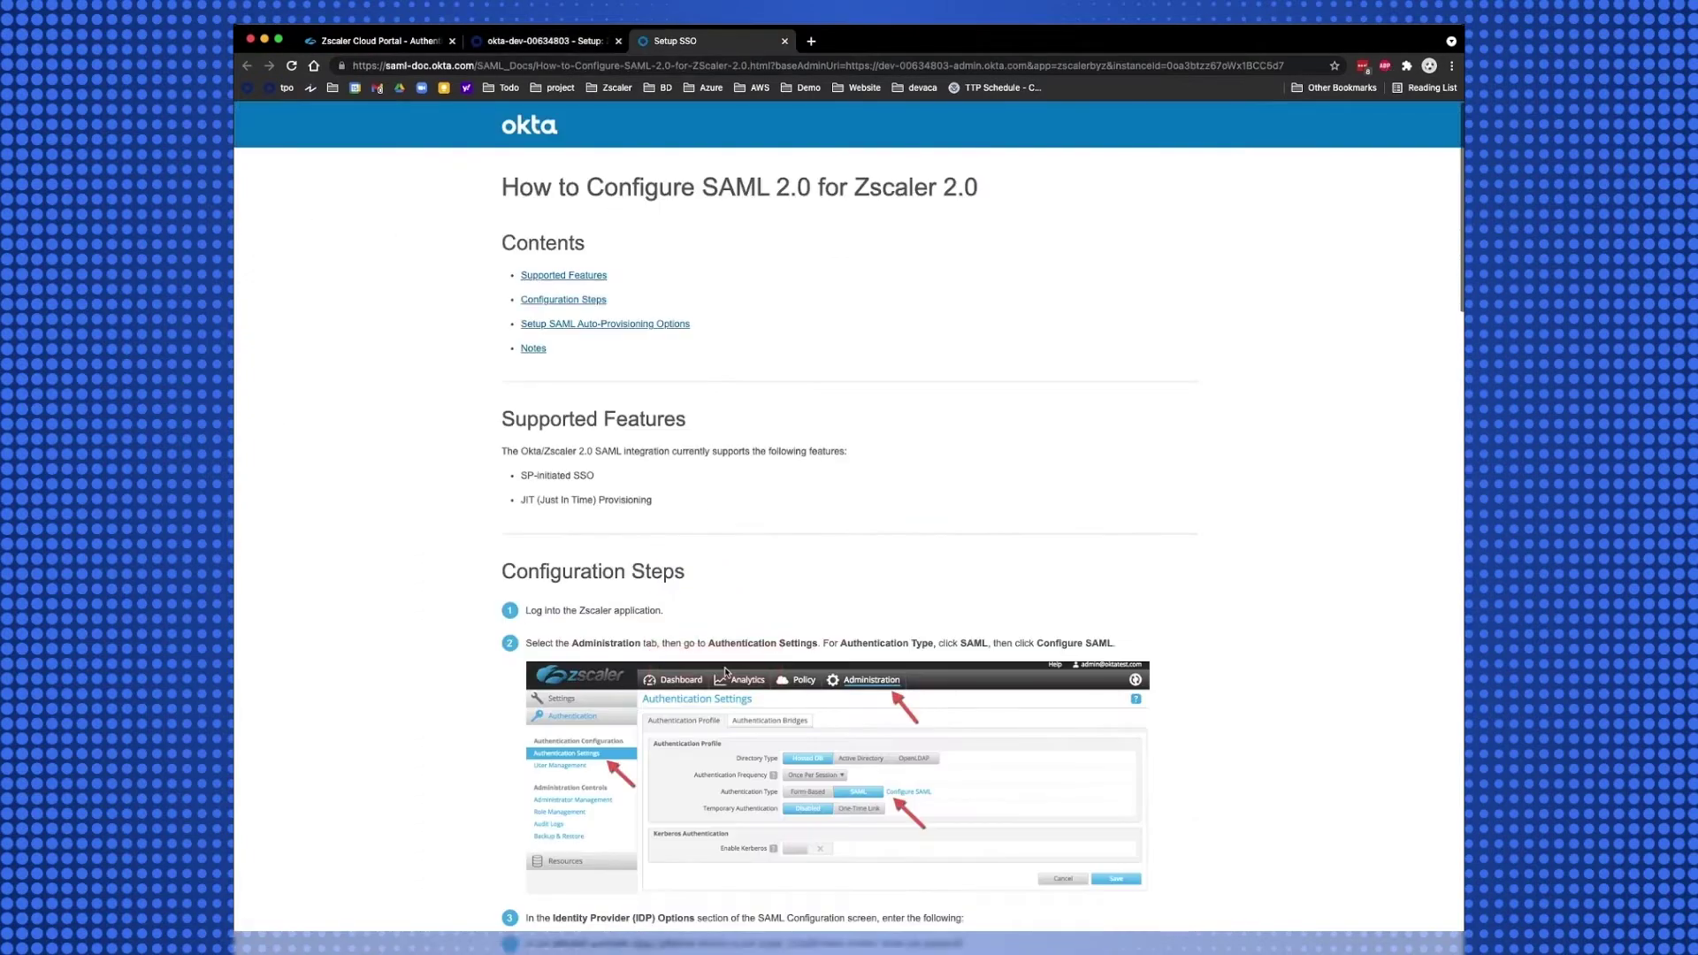
{"action": "scroll", "coordinate": [725, 672], "scroll_direction": "down", "scroll_amount": 5}
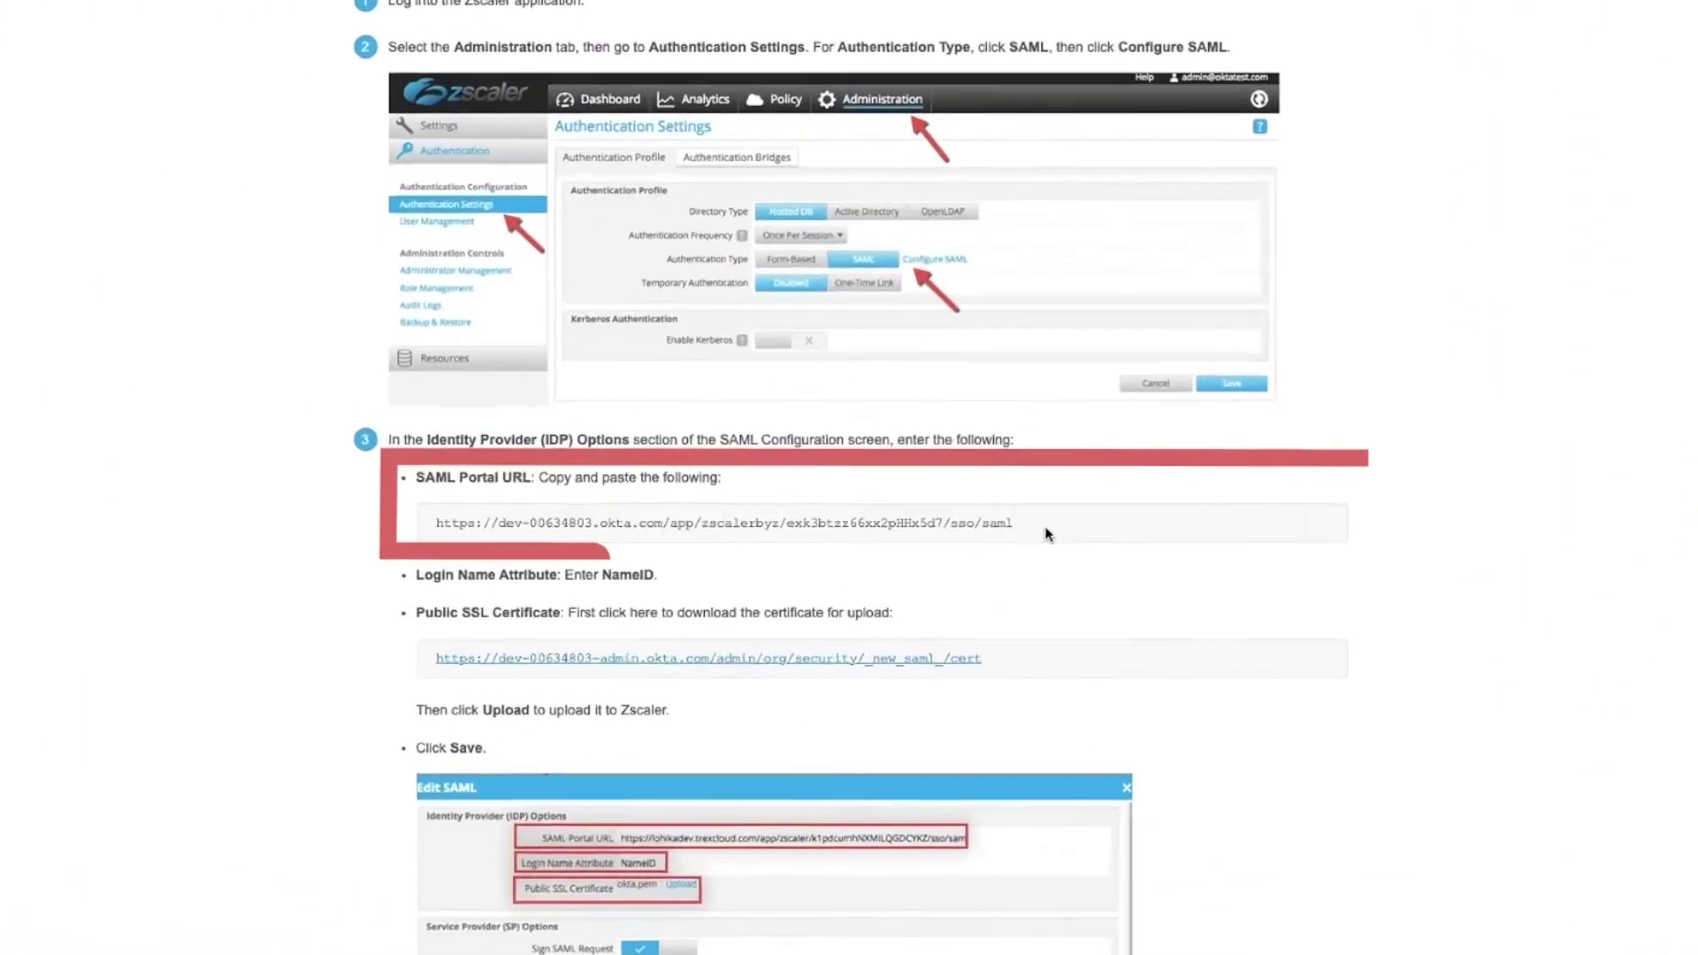
{"action": "left_click_drag", "start_coordinate": [1047, 535], "coordinate": [425, 526]}
{"action": "right_click", "coordinate": [577, 522]}
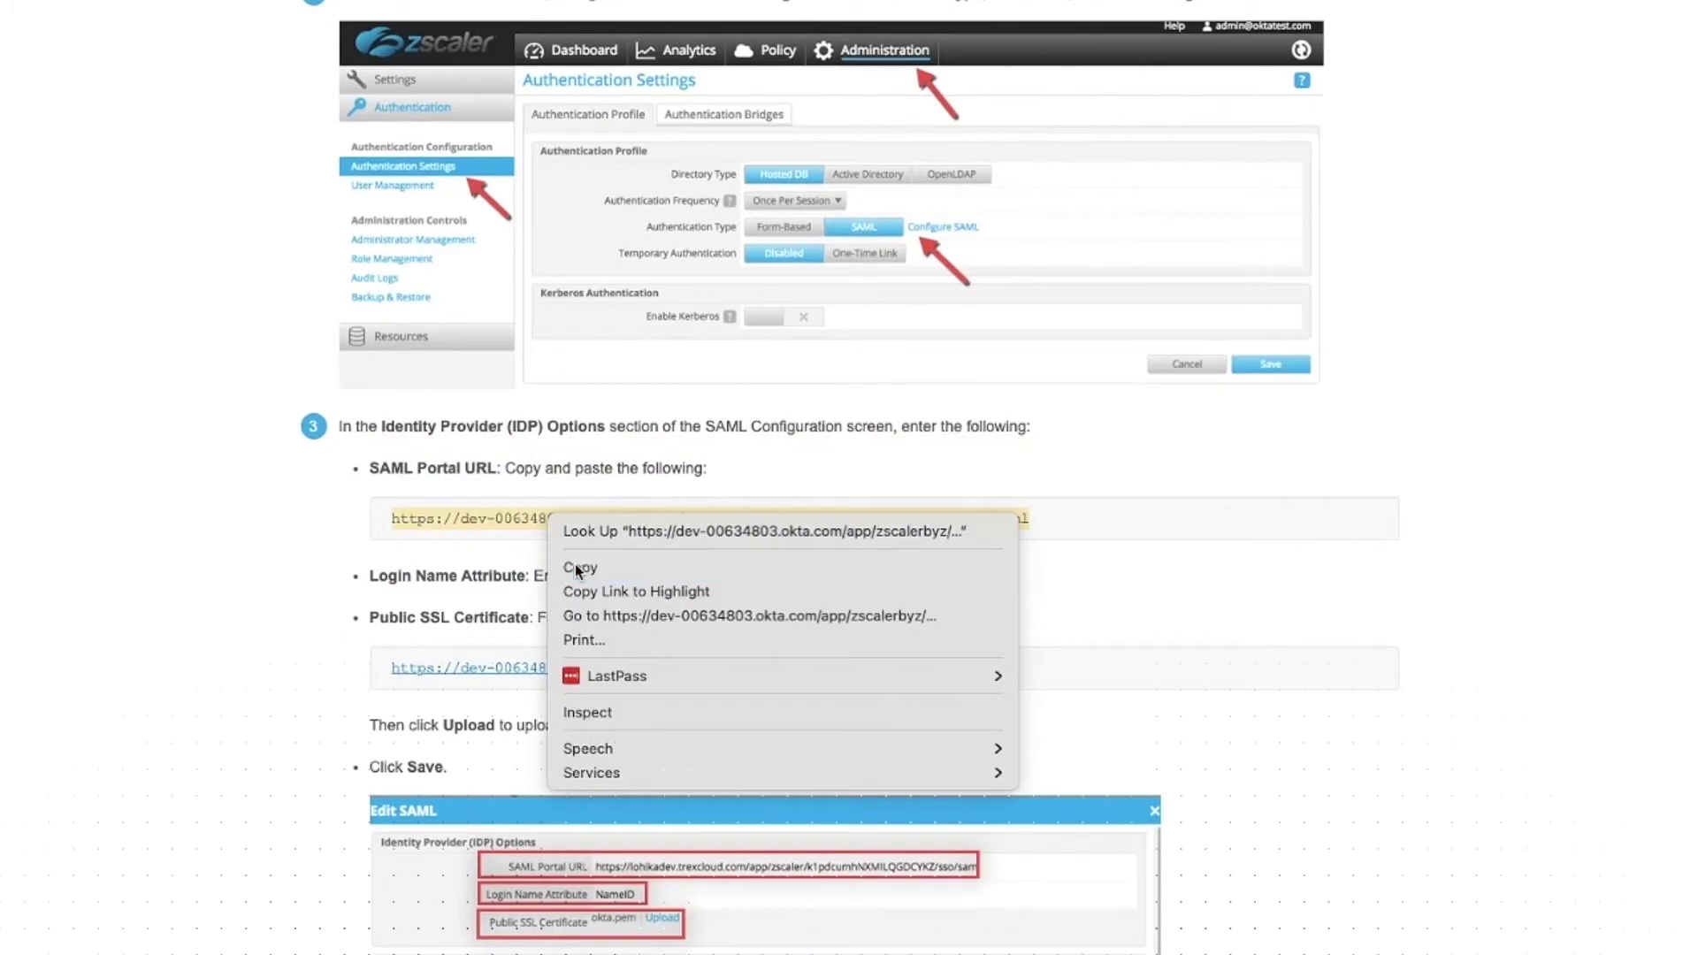
{"action": "left_click", "coordinate": [577, 567]}
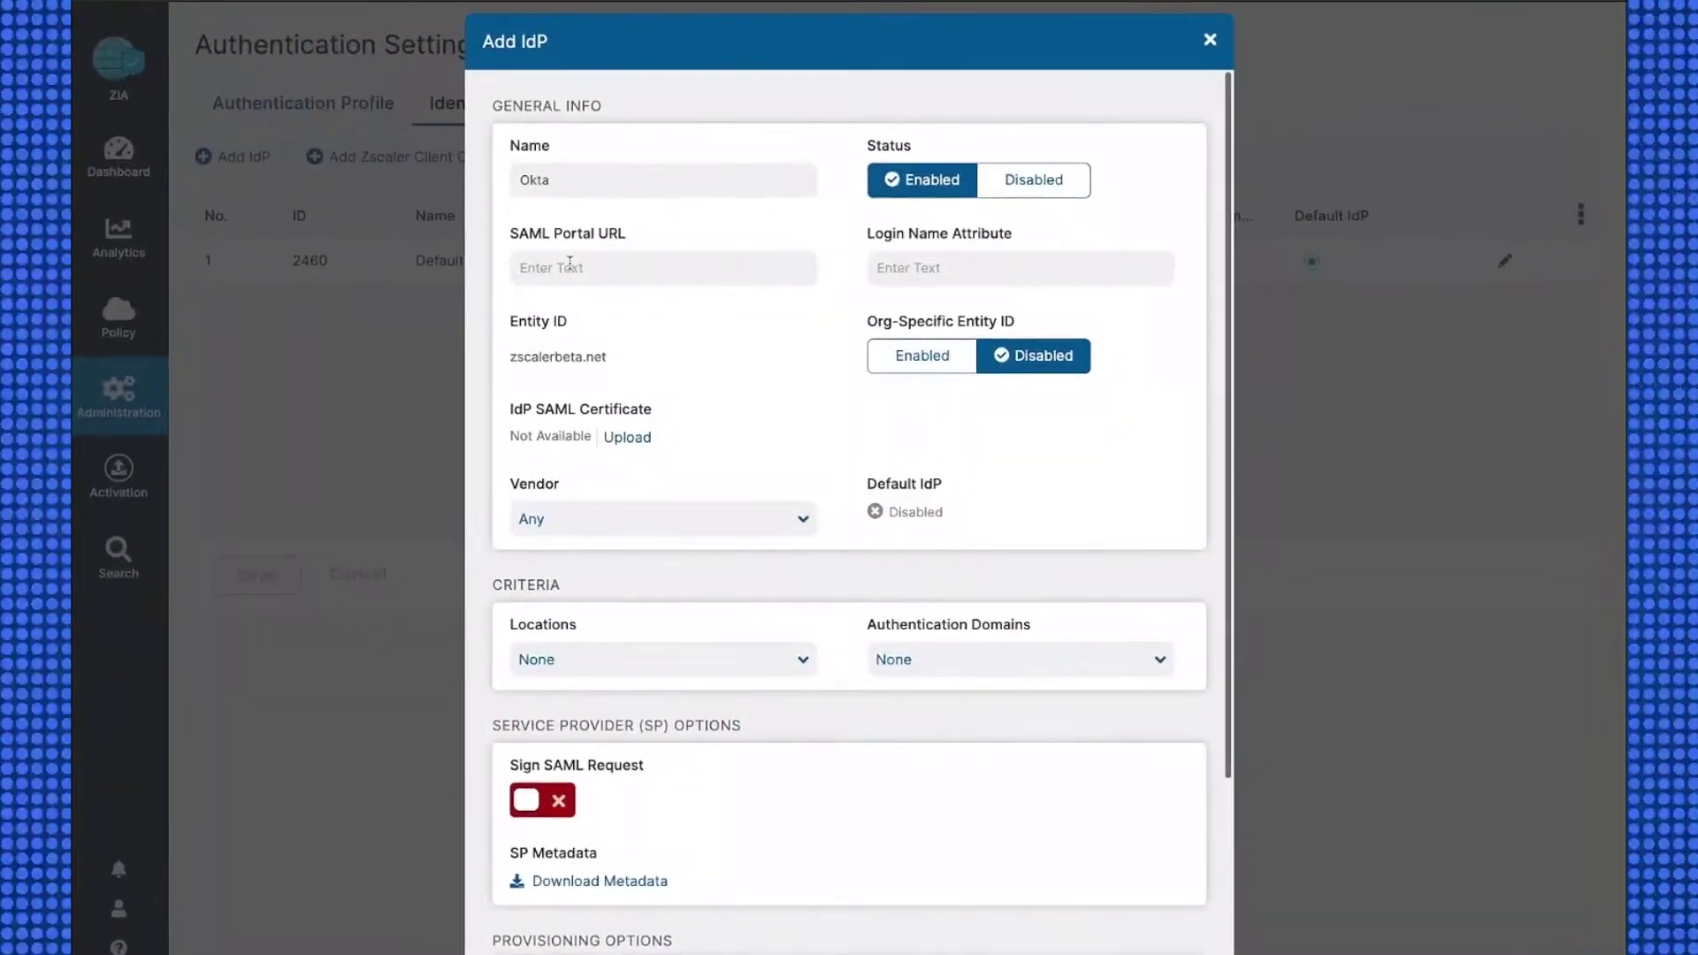
{"action": "left_click", "coordinate": [600, 286]}
{"action": "key", "text": "ctrl+v"}
Set the Okta IdP's Login Name Attribute to NameID.
{"action": "left_click", "coordinate": [973, 268]}
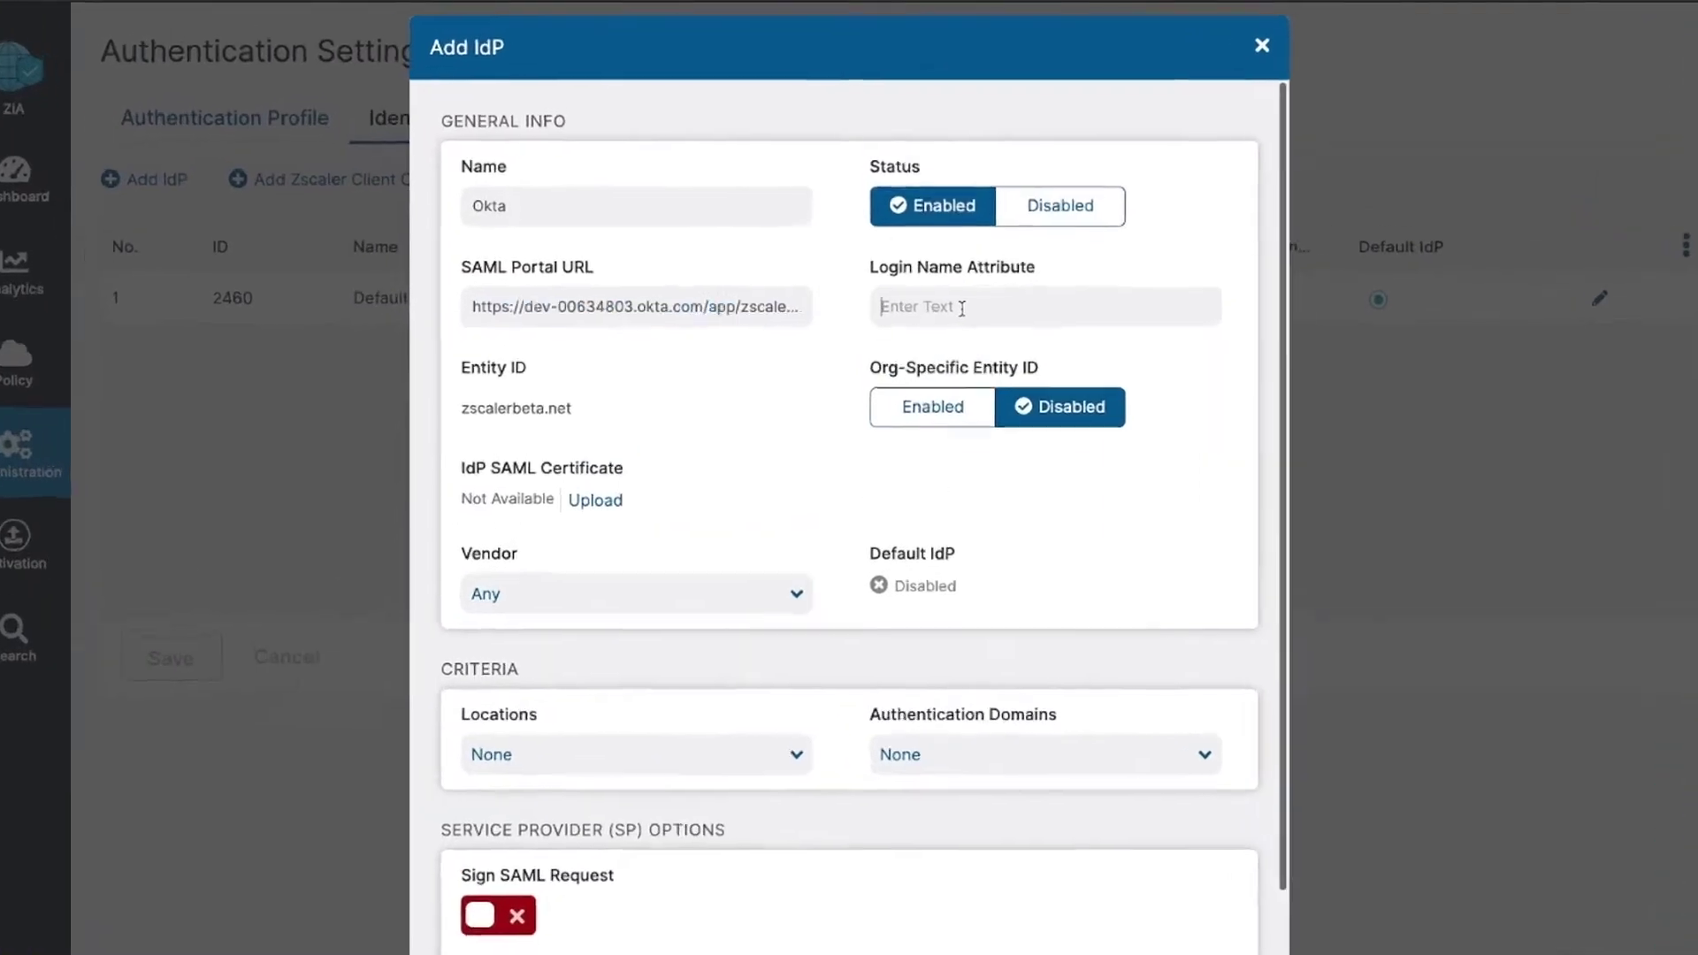
{"action": "type", "text": "N"}
{"action": "type", "text": "am"}
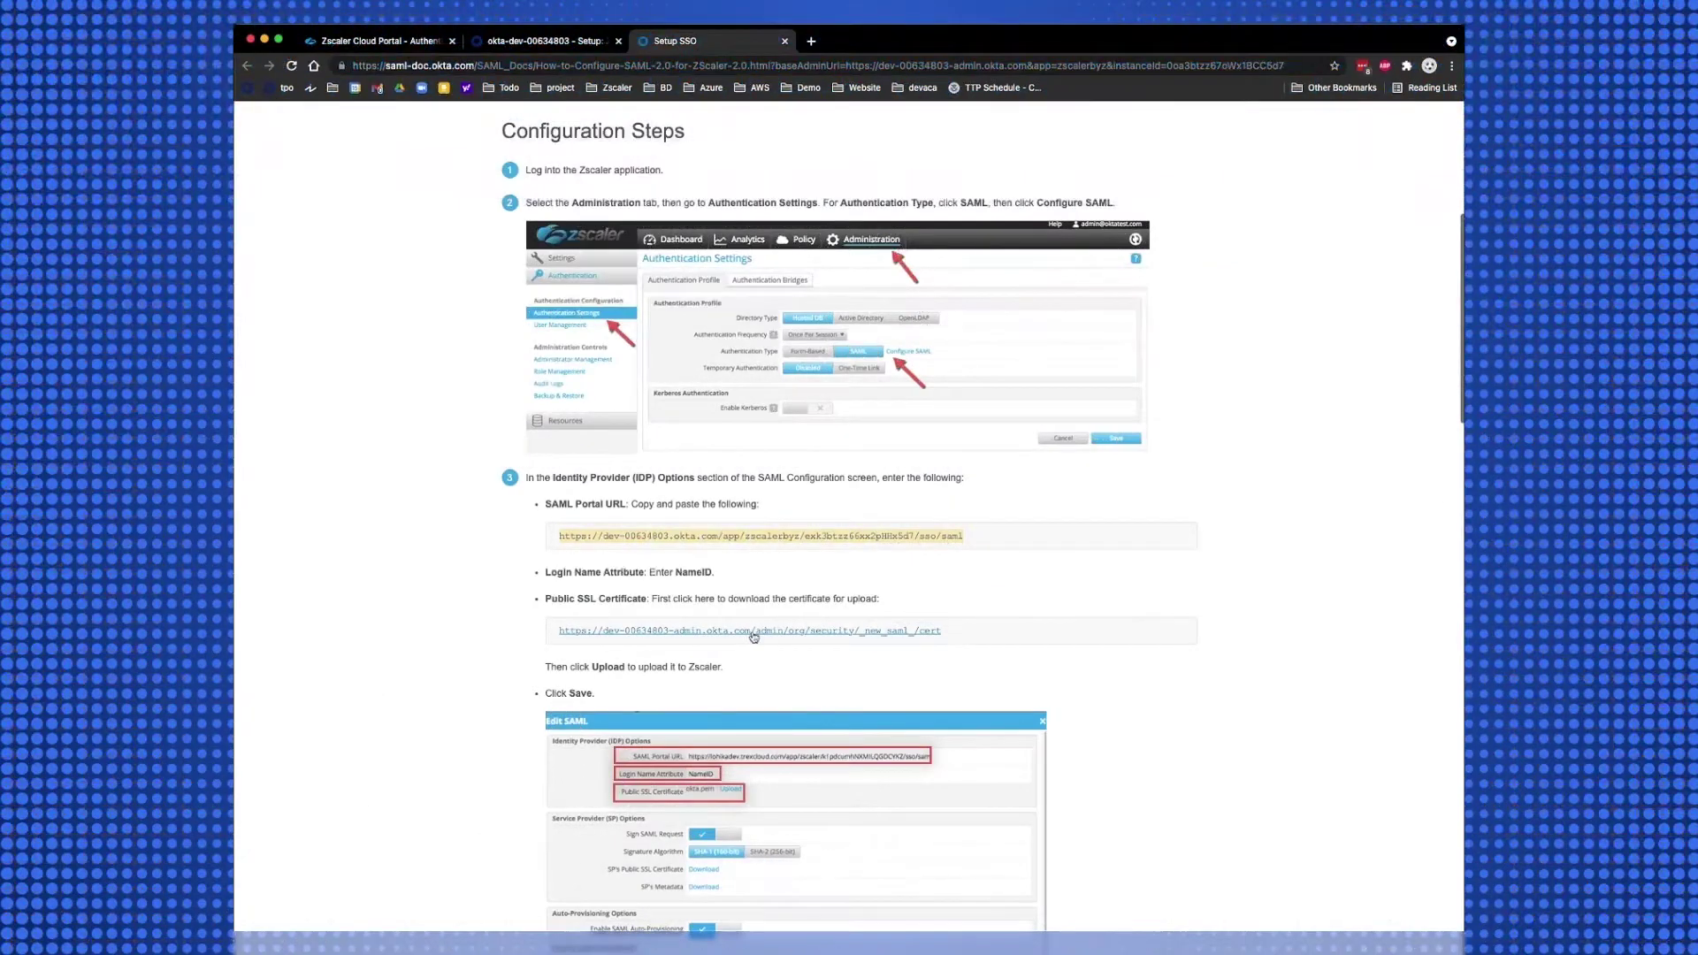
Save the guide's Public SSL Certificate link as okta.pem in Downloads.
{"action": "right_click", "coordinate": [753, 634]}
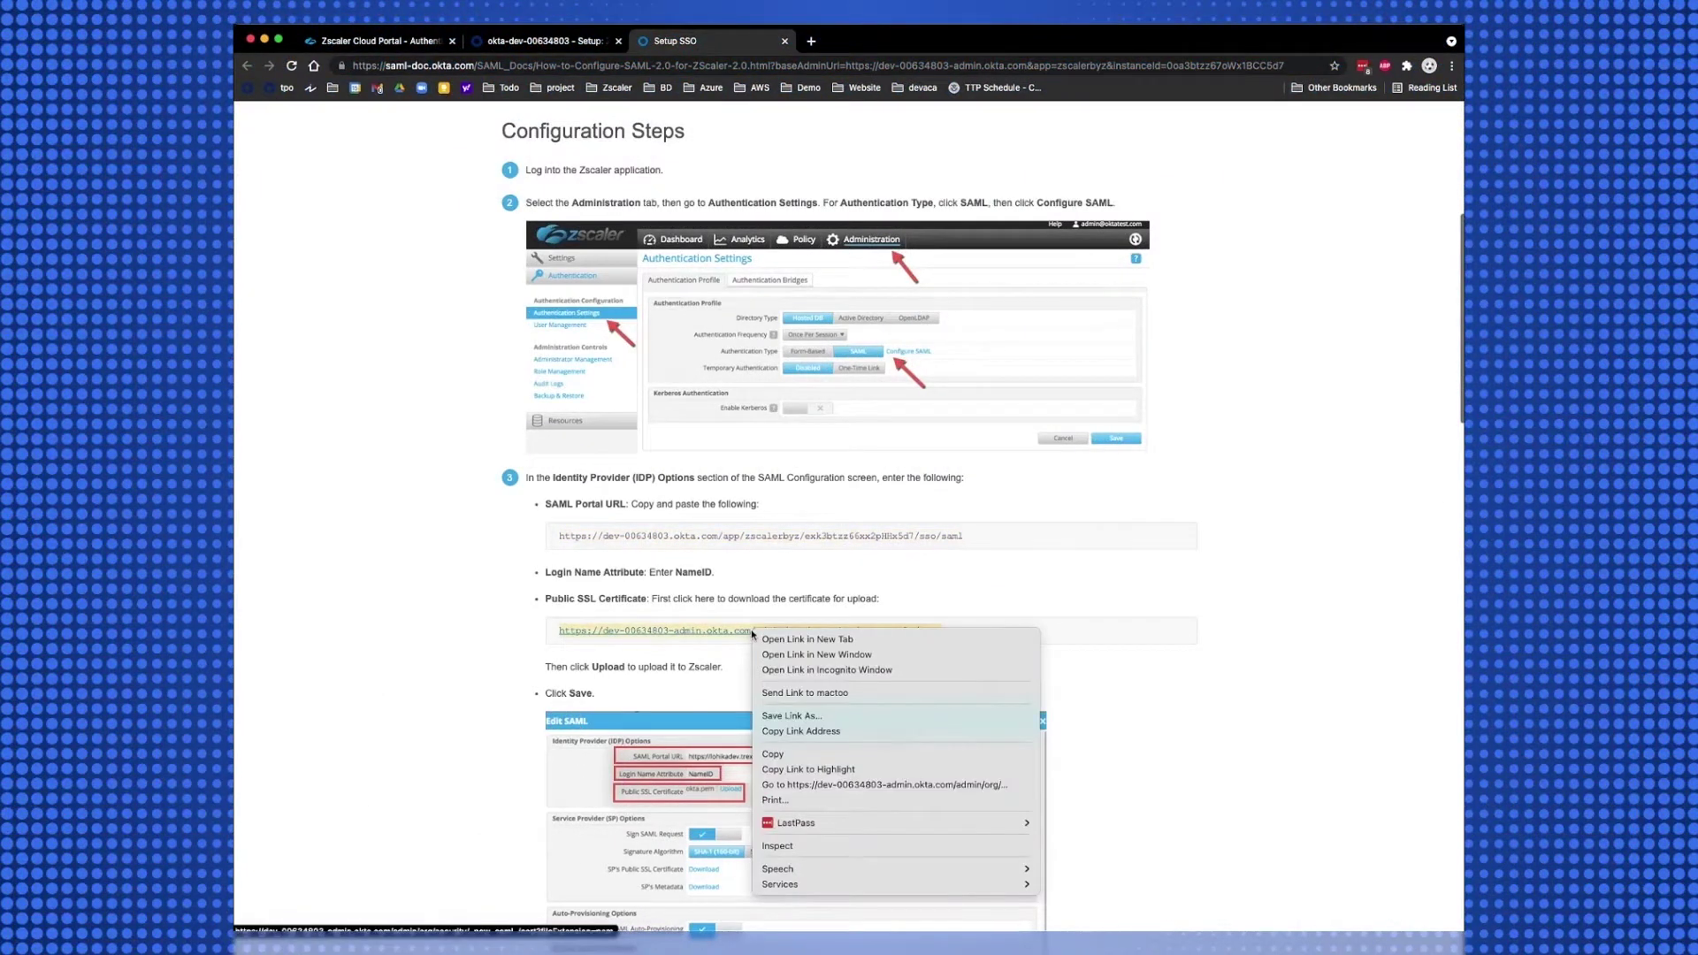
{"action": "left_click", "coordinate": [825, 717]}
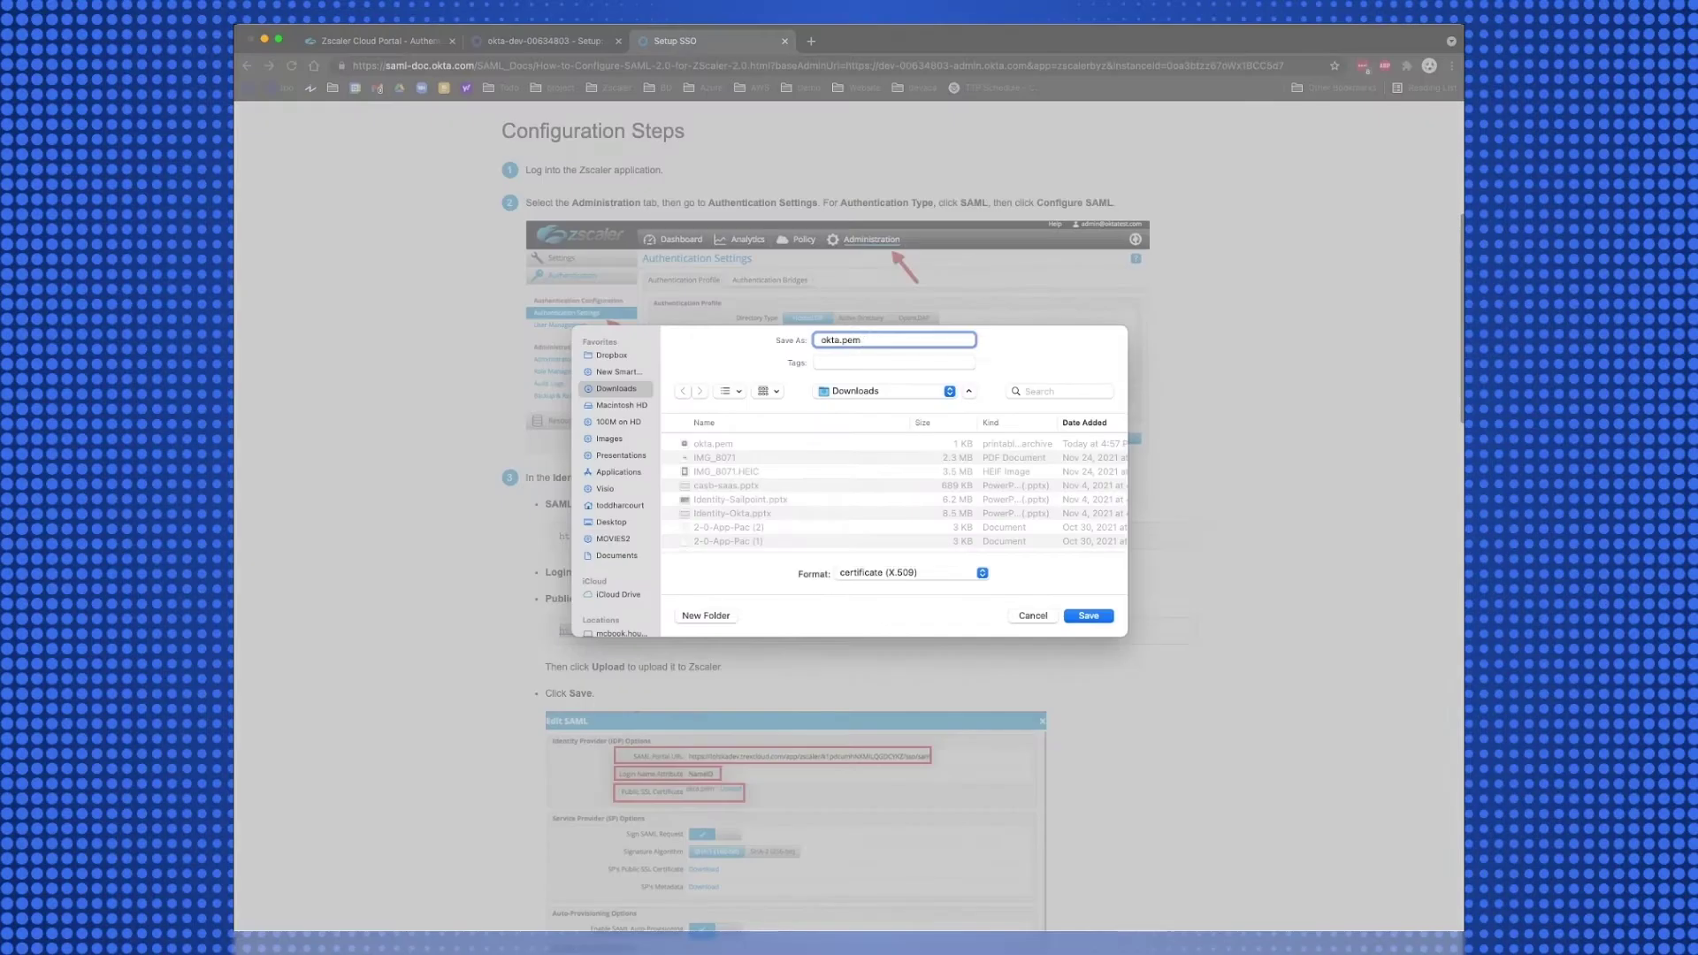
{"action": "key", "text": "Return"}
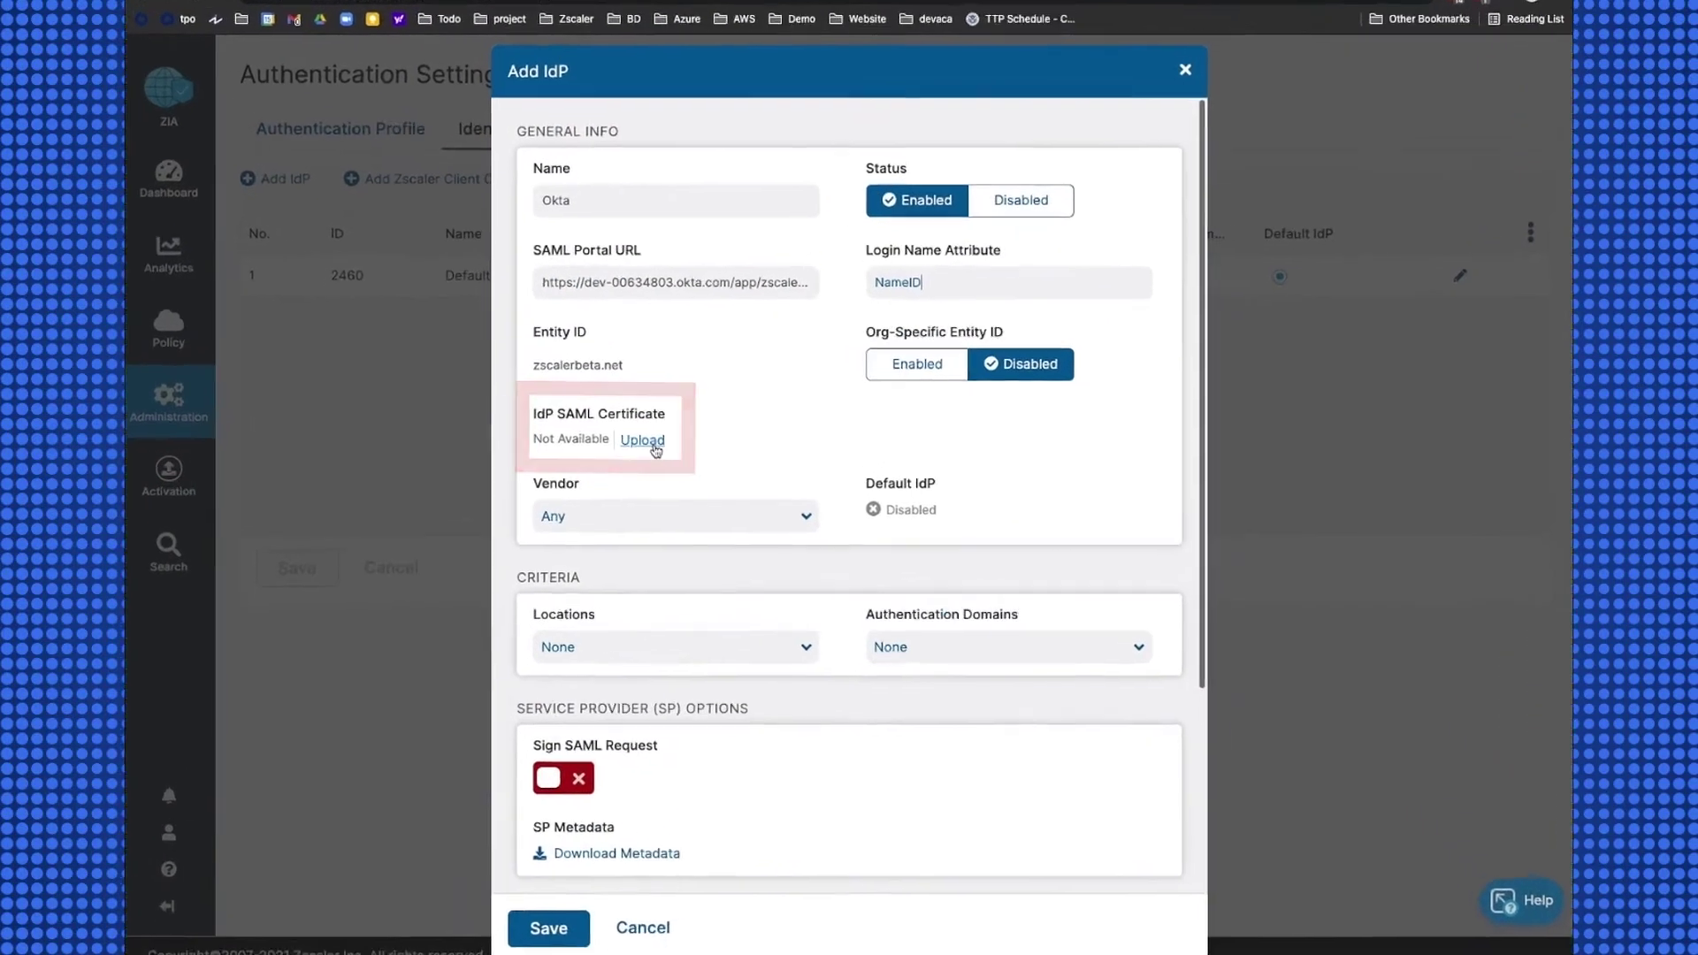
Upload okta.pem as the IdP SAML certificate.
{"action": "left_click", "coordinate": [683, 454]}
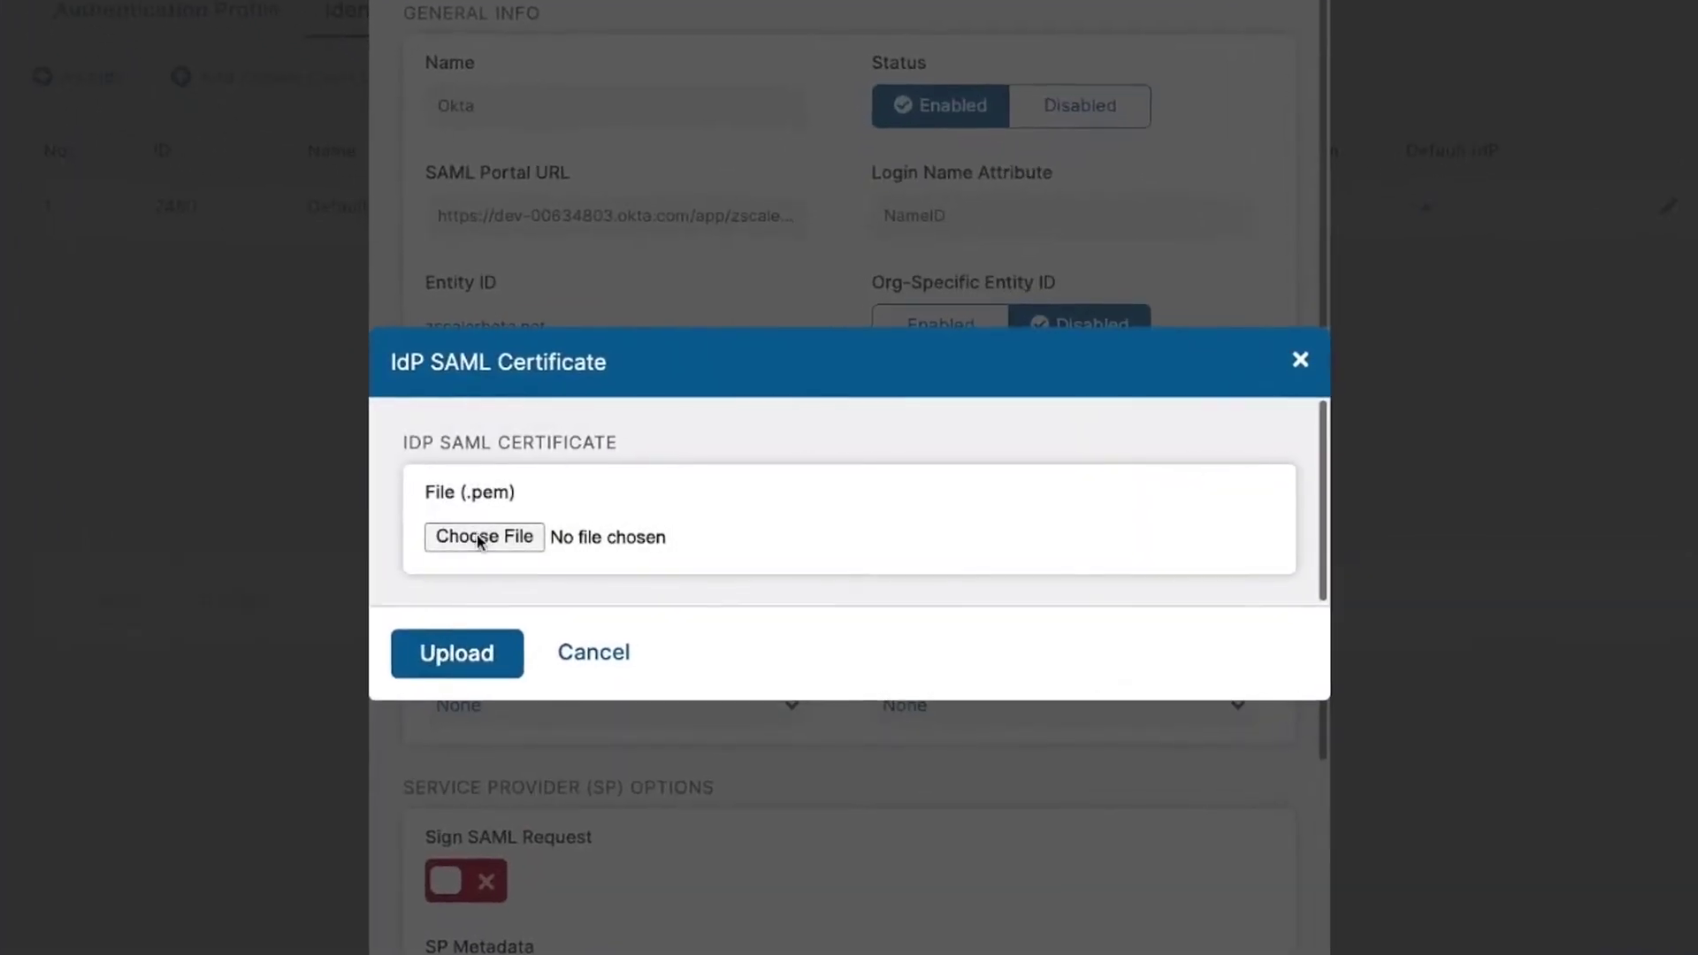
{"action": "left_click", "coordinate": [523, 529]}
{"action": "double_click", "coordinate": [510, 355]}
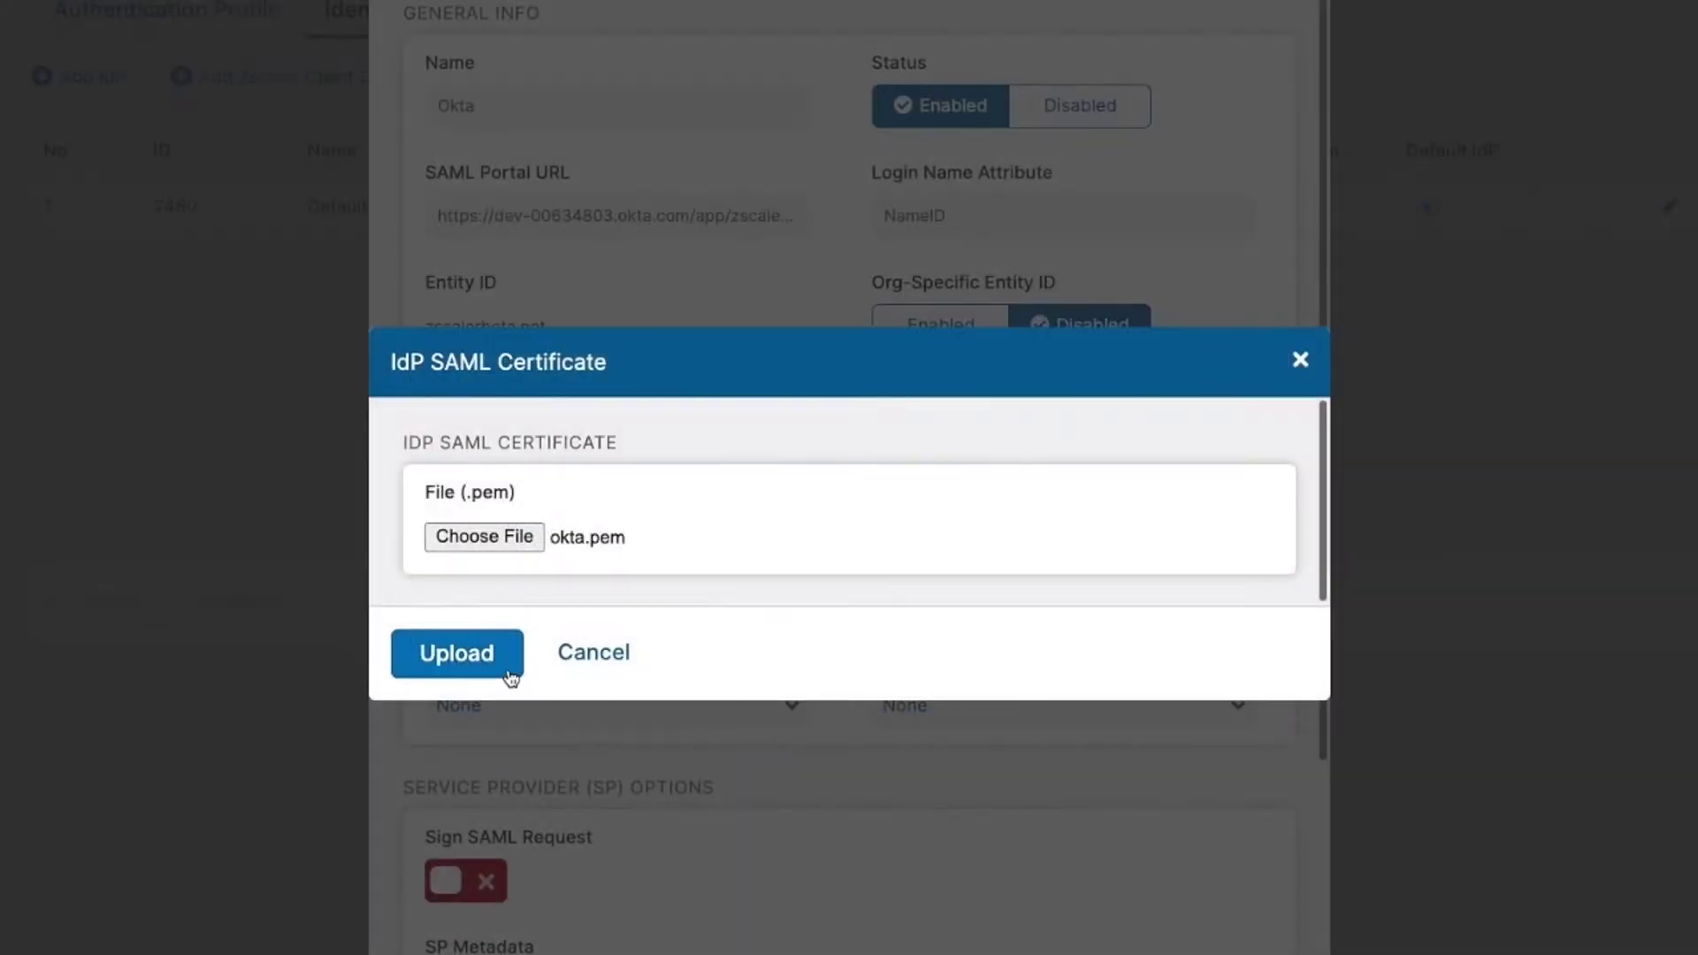
{"action": "left_click", "coordinate": [504, 655]}
Set the IdP vendor to Okta.
{"action": "scroll", "coordinate": [693, 478], "scroll_direction": "down", "scroll_amount": 3}
{"action": "left_click", "coordinate": [789, 282]}
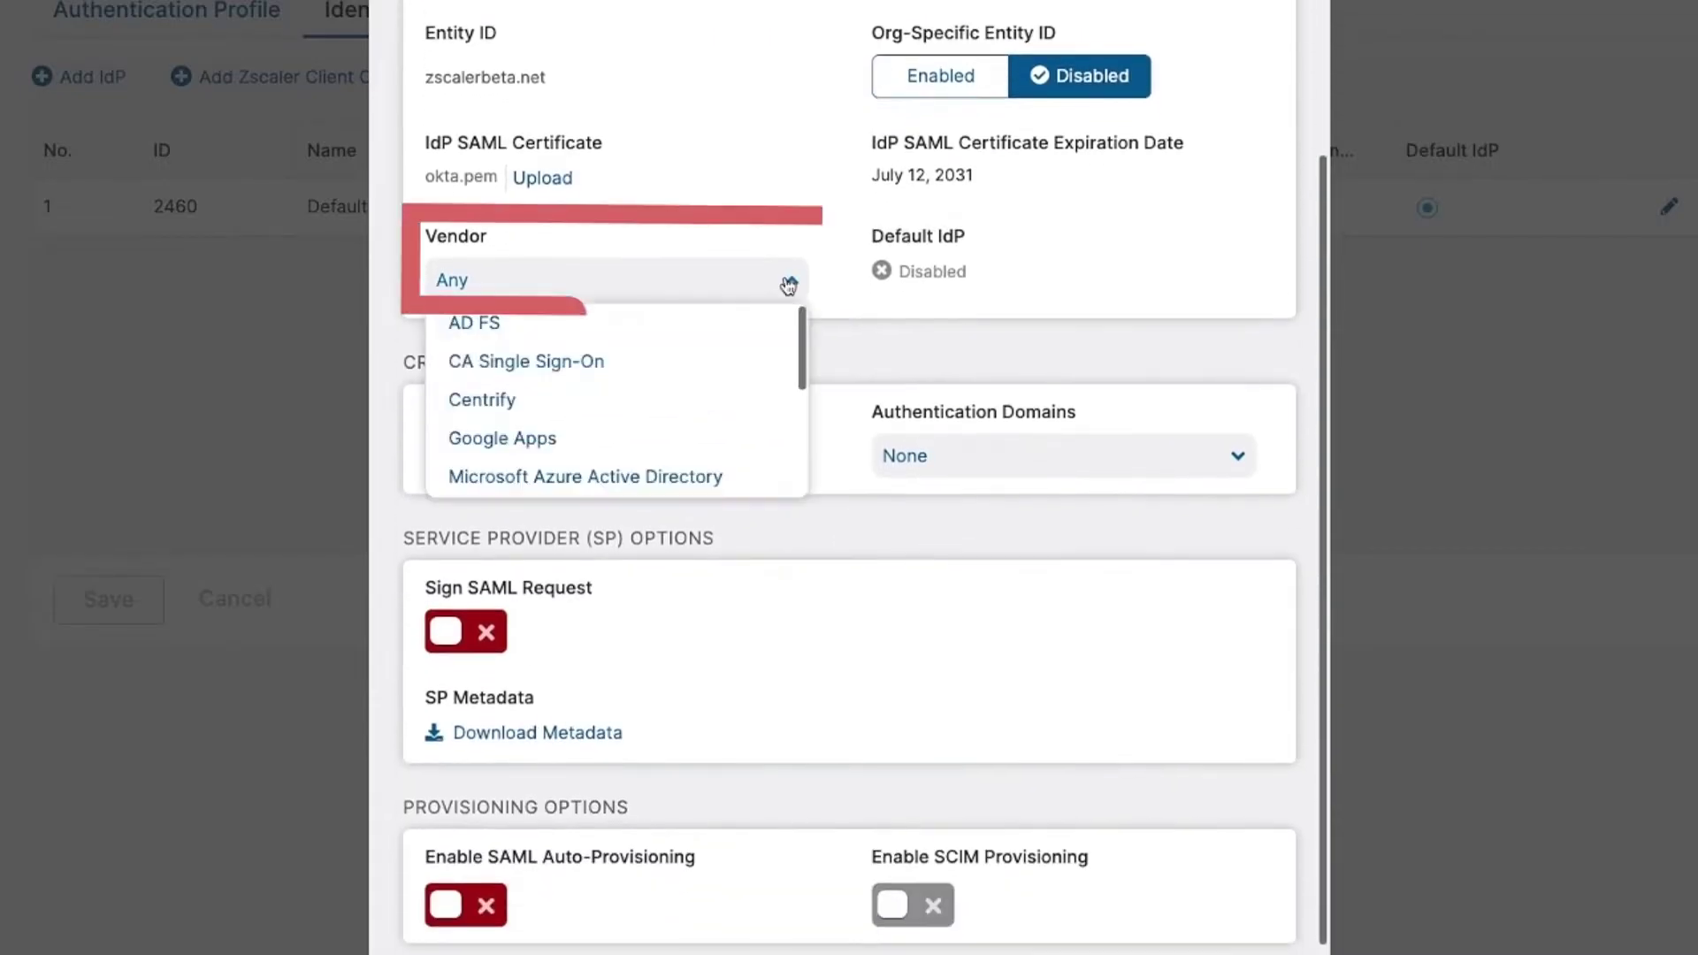
{"action": "scroll", "coordinate": [677, 363], "scroll_direction": "down", "scroll_amount": 2}
{"action": "scroll", "coordinate": [677, 363], "scroll_direction": "down", "scroll_amount": 2}
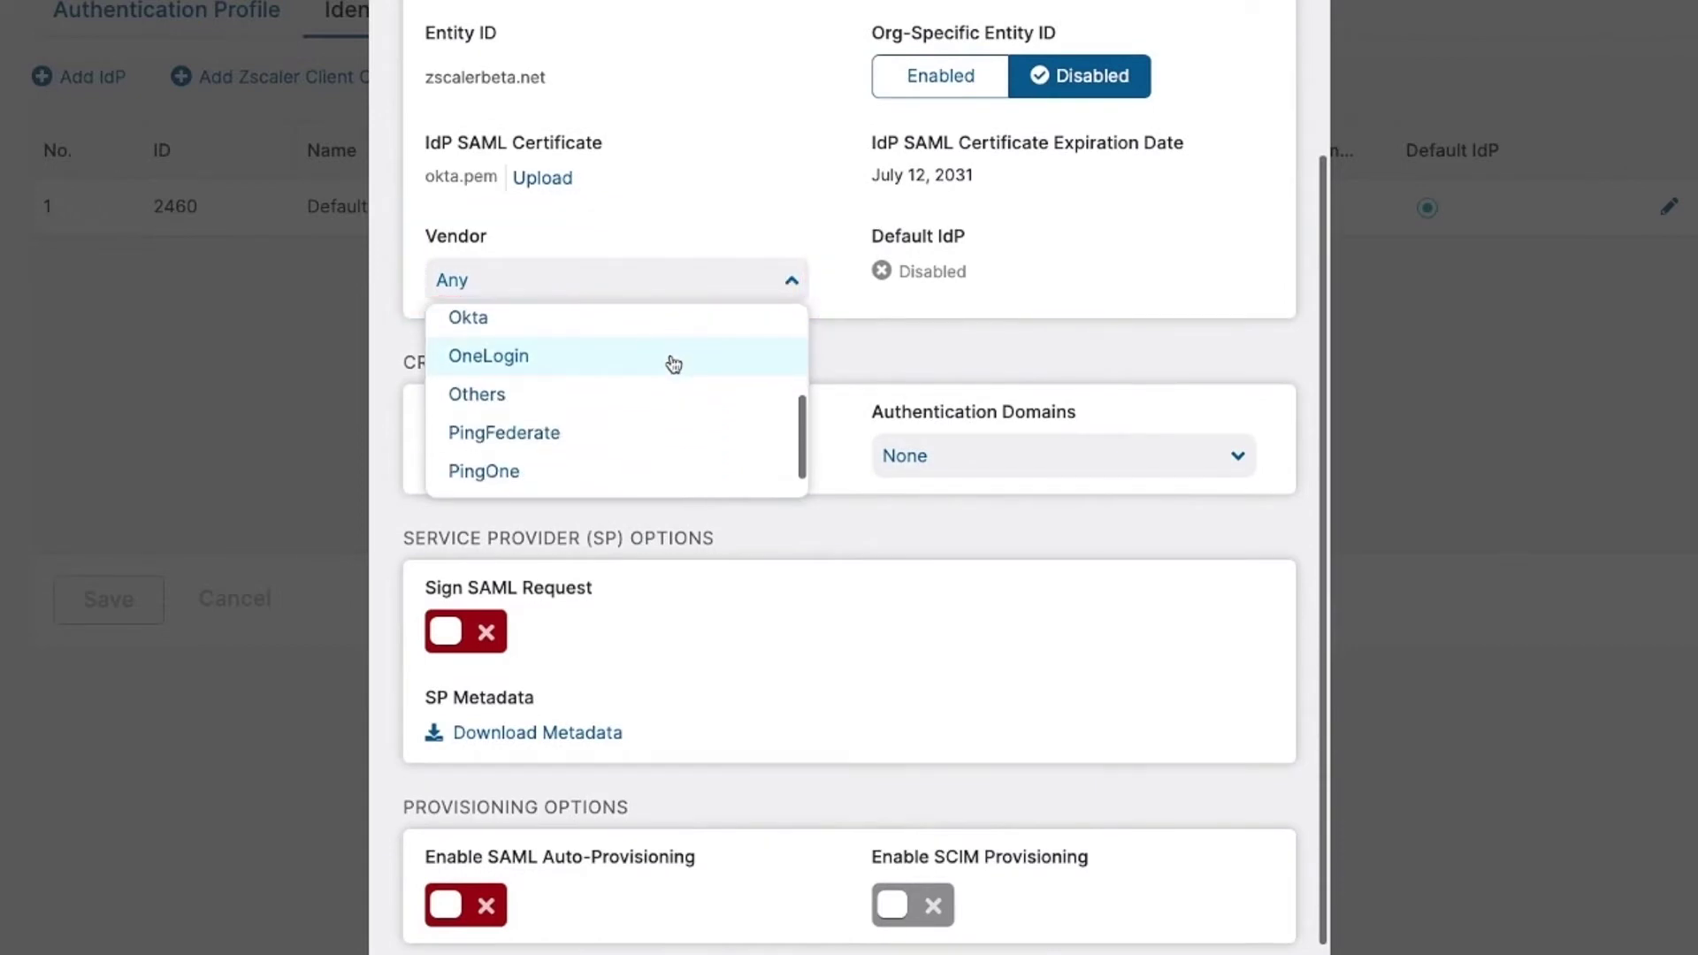
{"action": "left_click", "coordinate": [612, 330]}
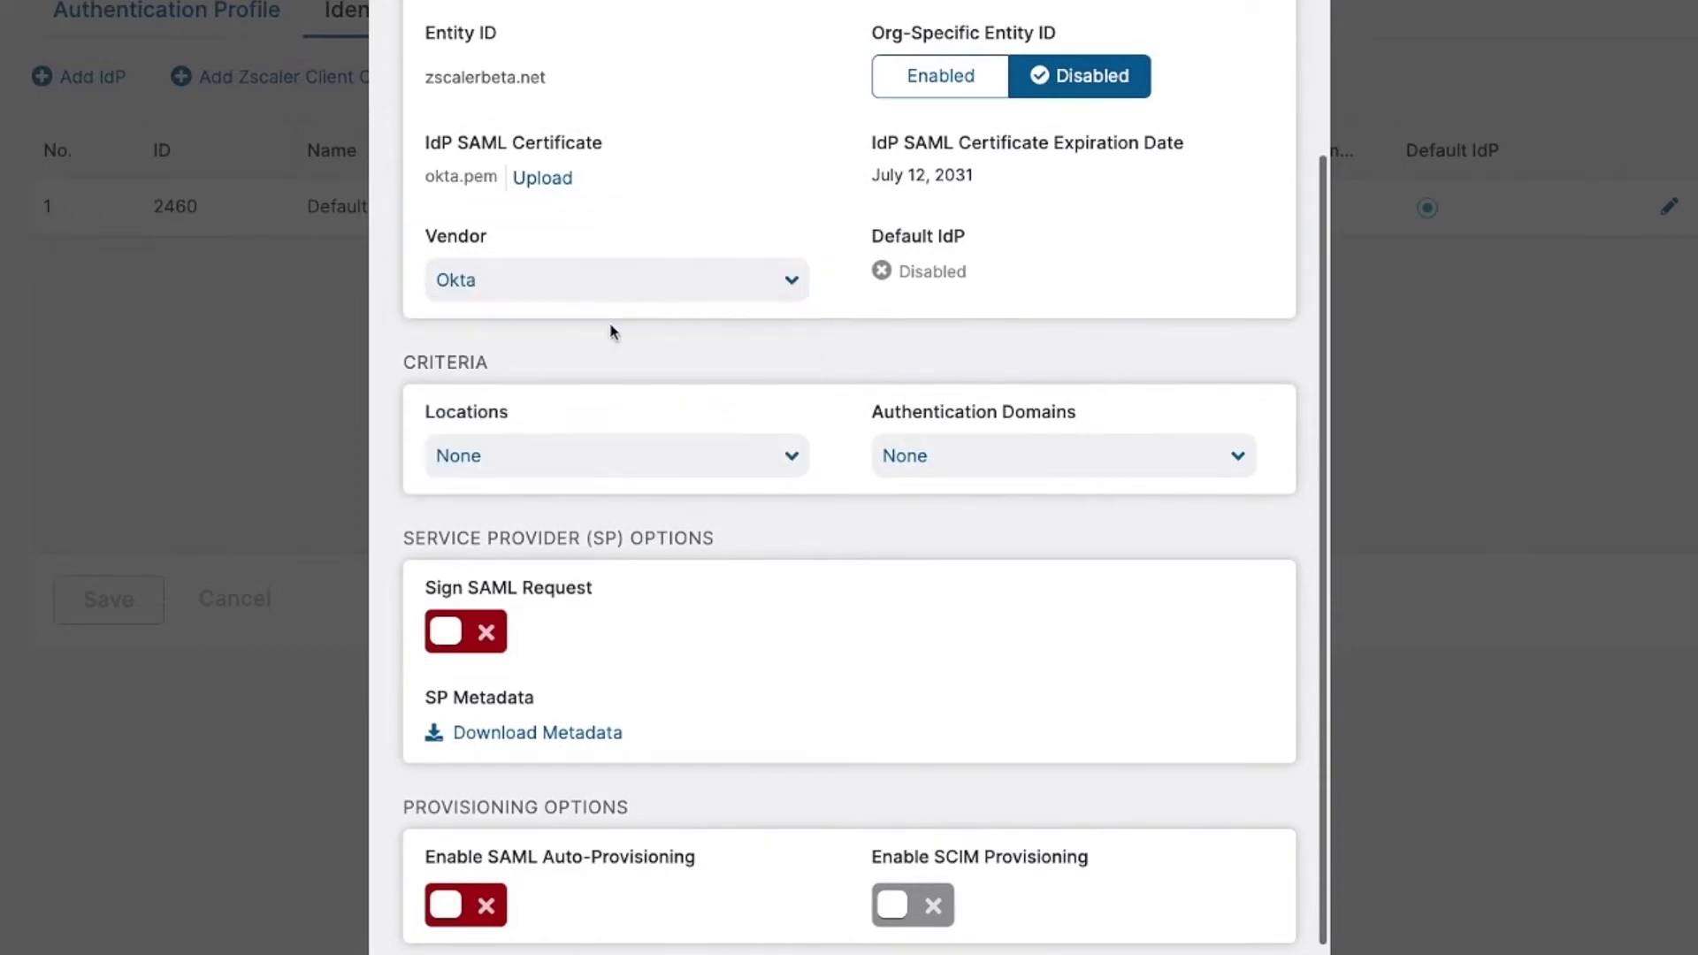
Assign the testtheproxy.com authentication domain and save the Okta IdP.
{"action": "left_click", "coordinate": [1078, 455]}
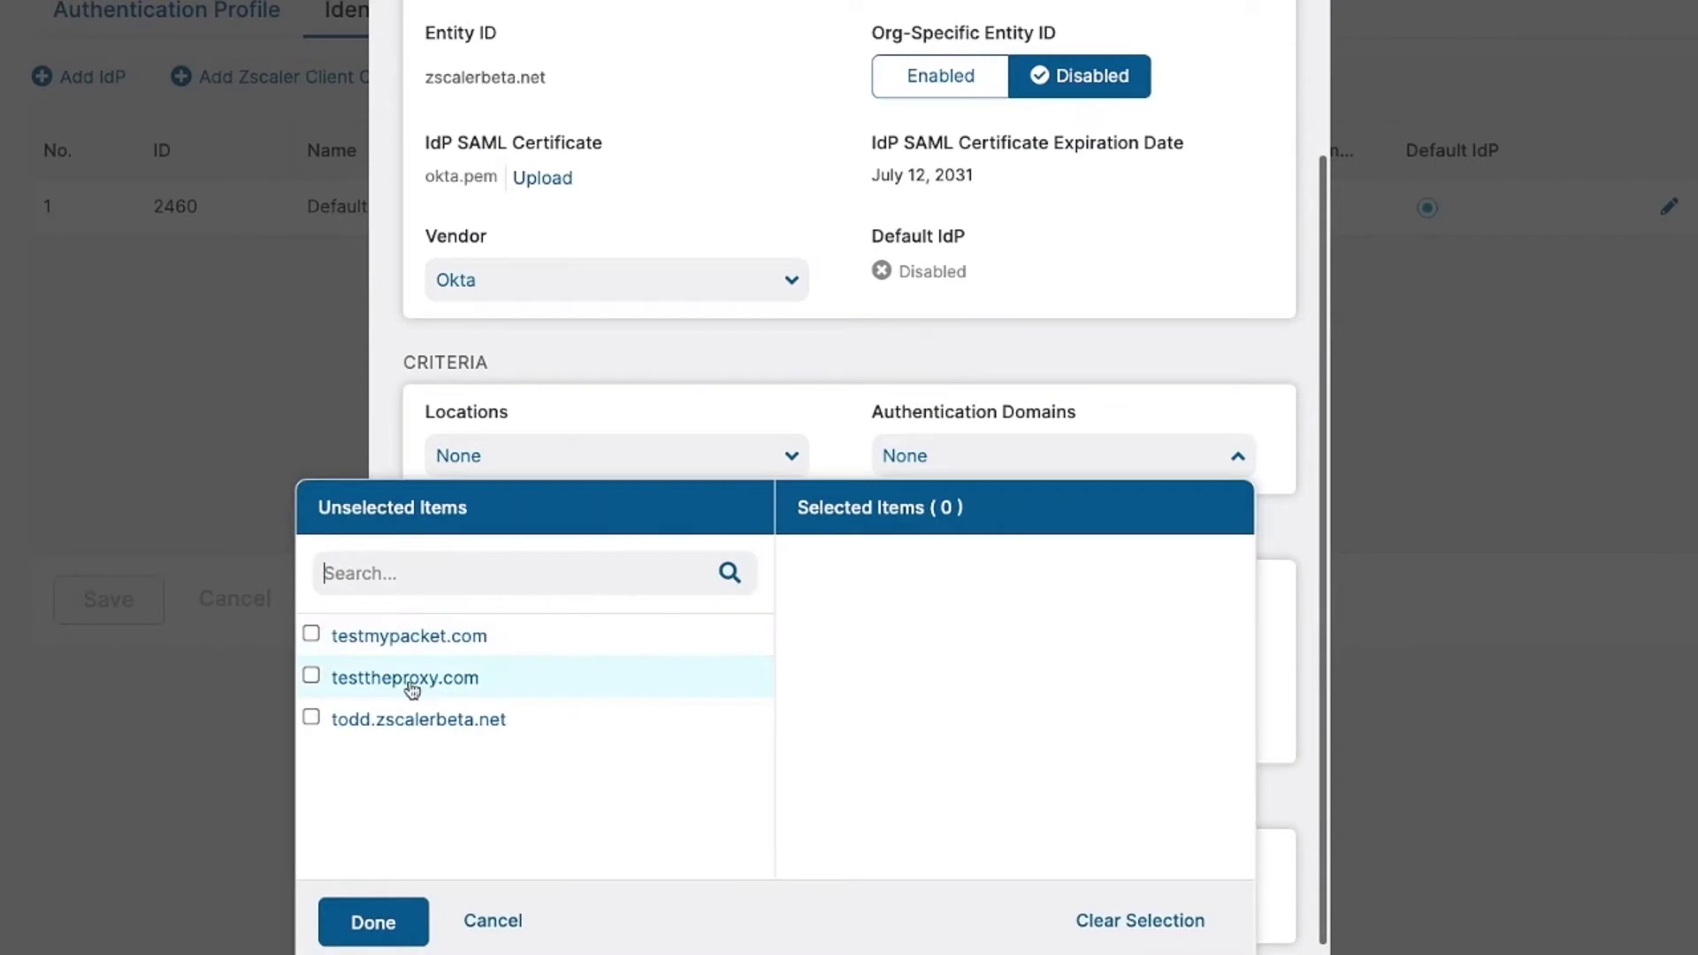
{"action": "left_click", "coordinate": [496, 678]}
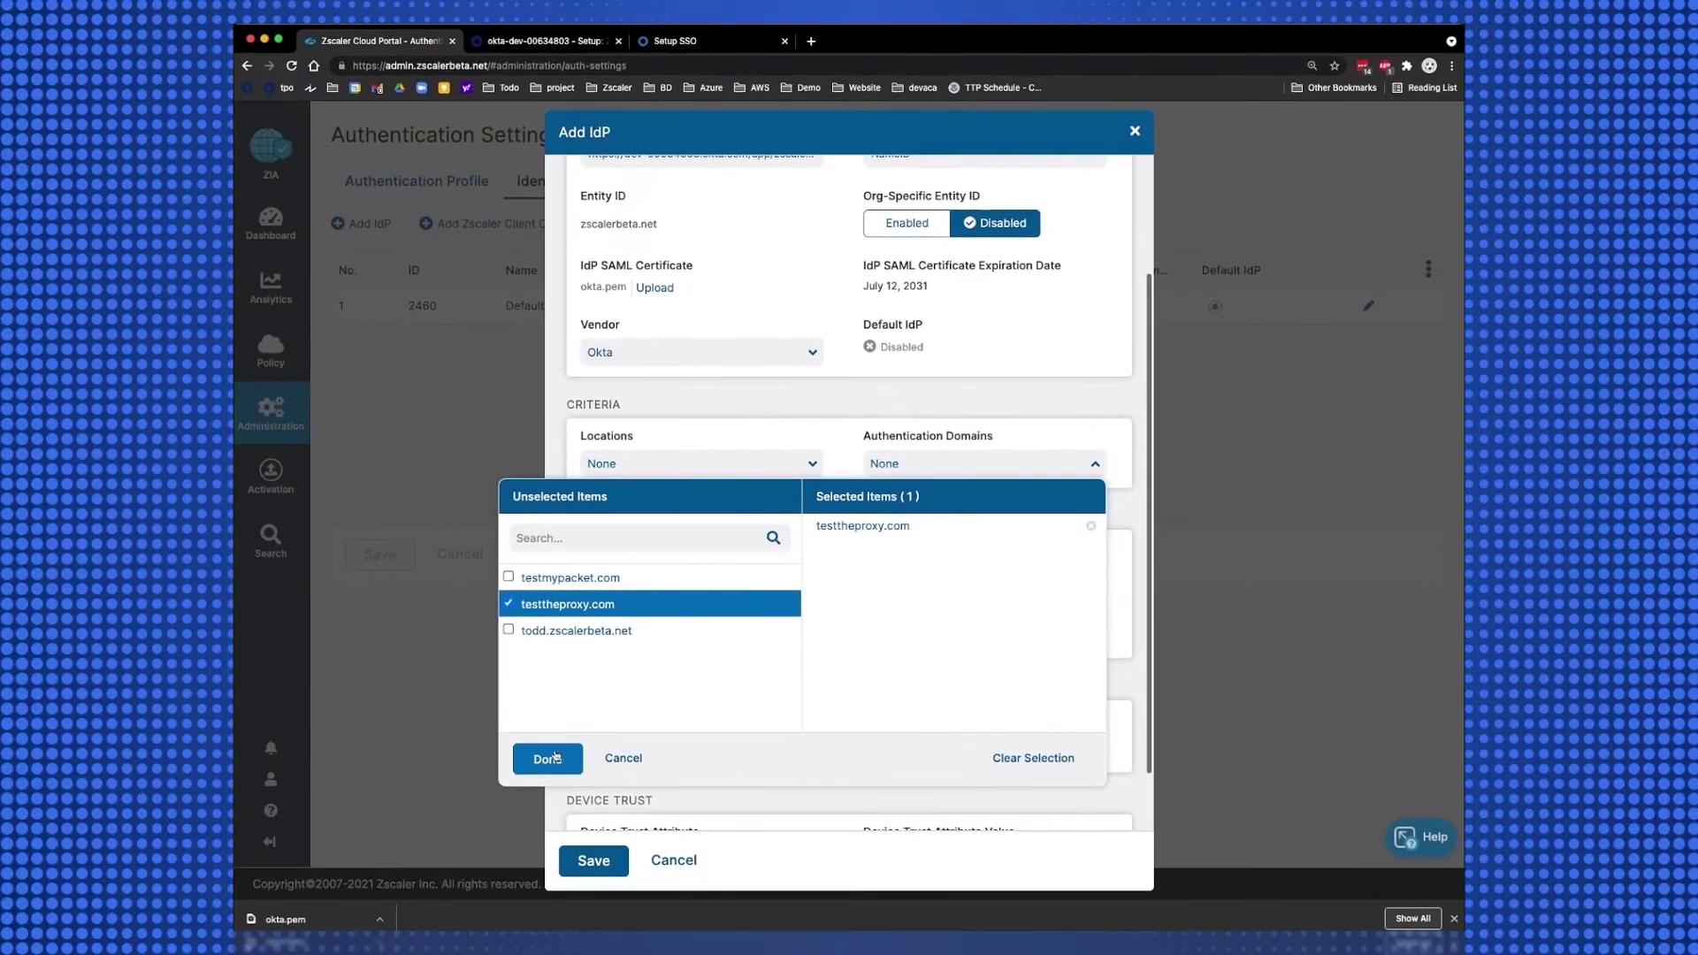
{"action": "left_click", "coordinate": [468, 832]}
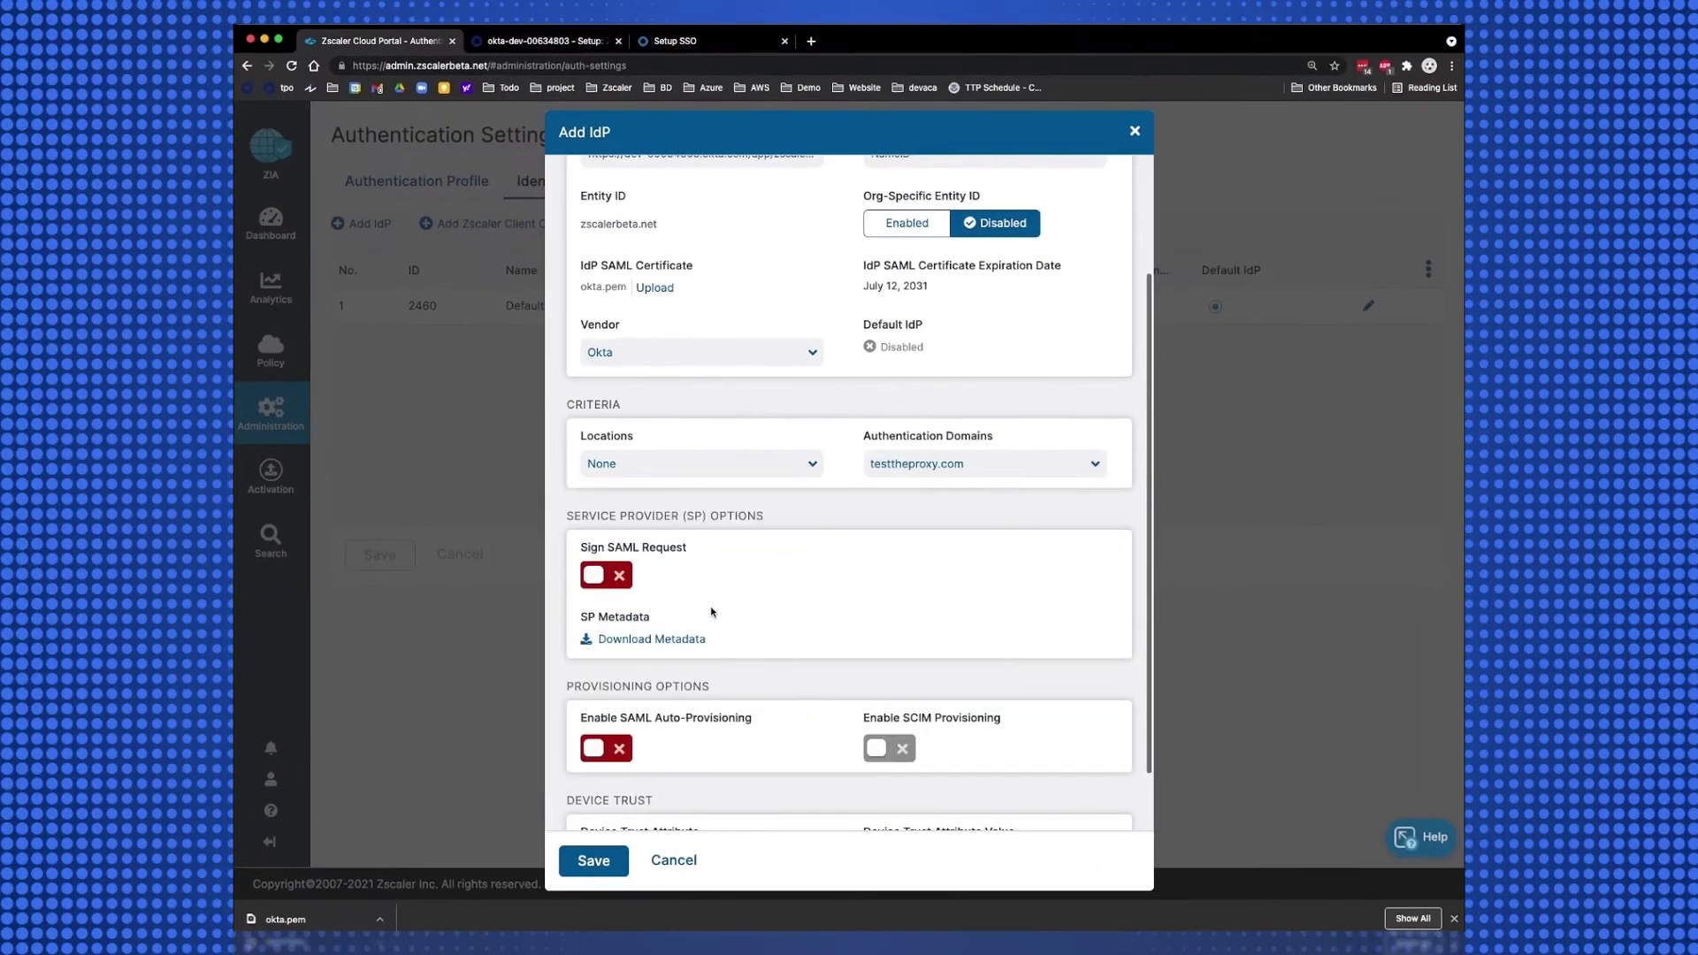
{"action": "scroll", "coordinate": [668, 640], "scroll_direction": "down", "scroll_amount": 2}
{"action": "left_click", "coordinate": [591, 861]}
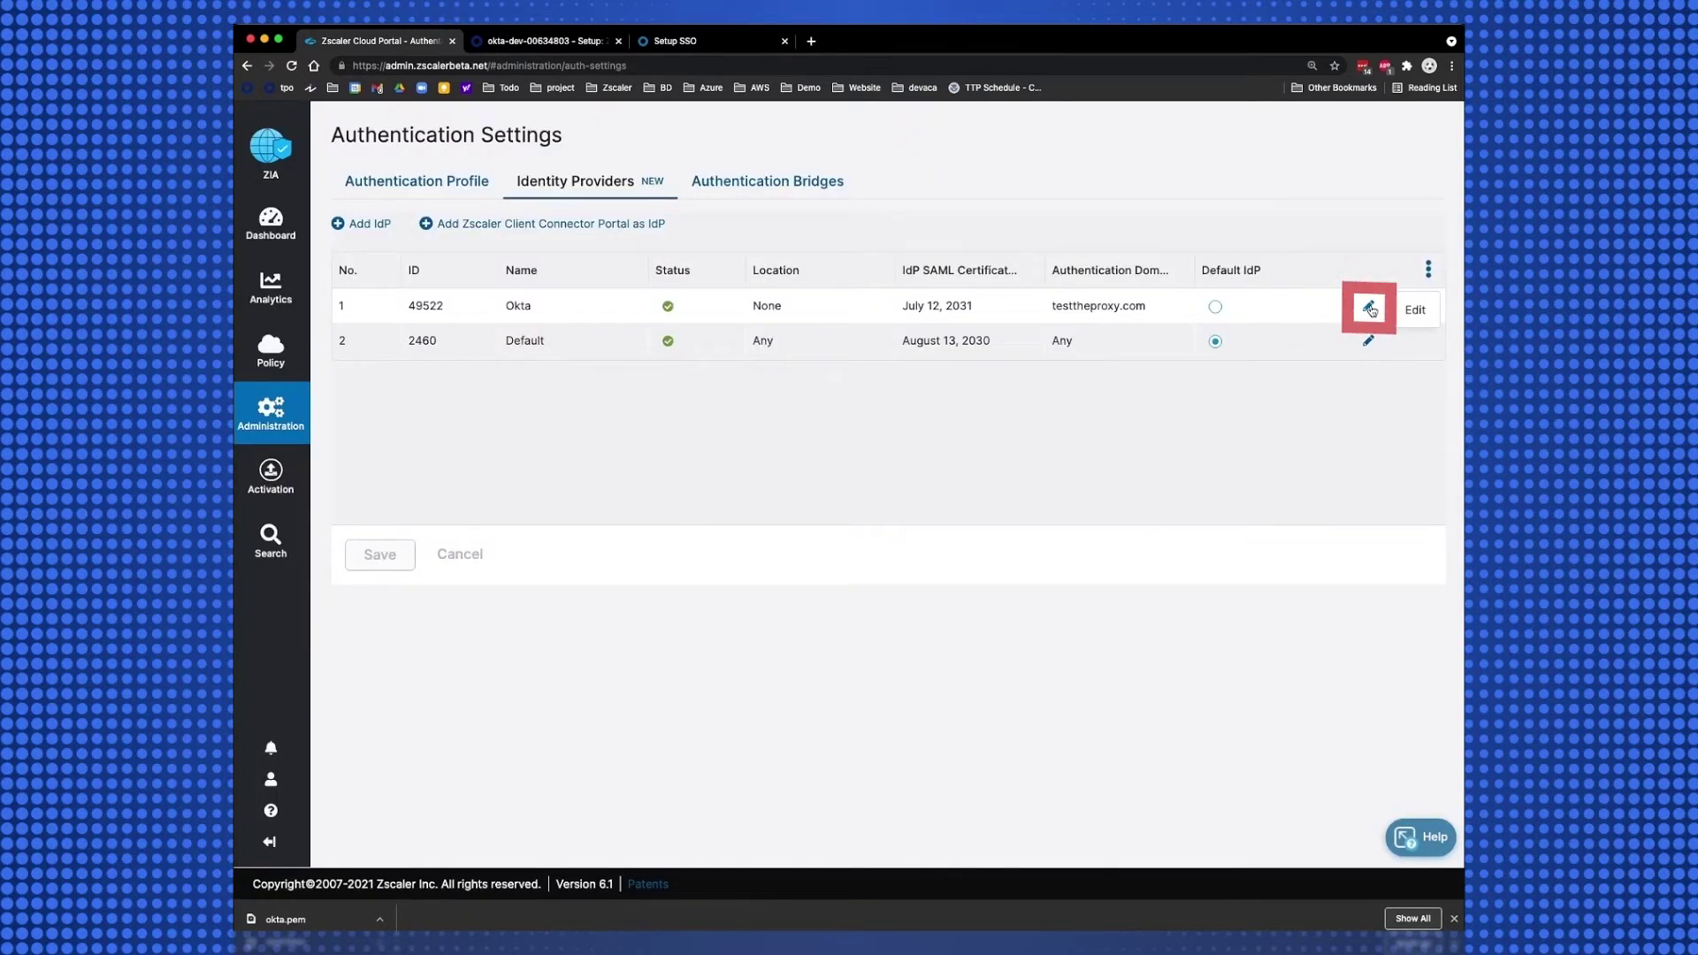
Edit the Okta IdP and switch on Enable SCIM Provisioning.
{"action": "left_click", "coordinate": [1369, 308]}
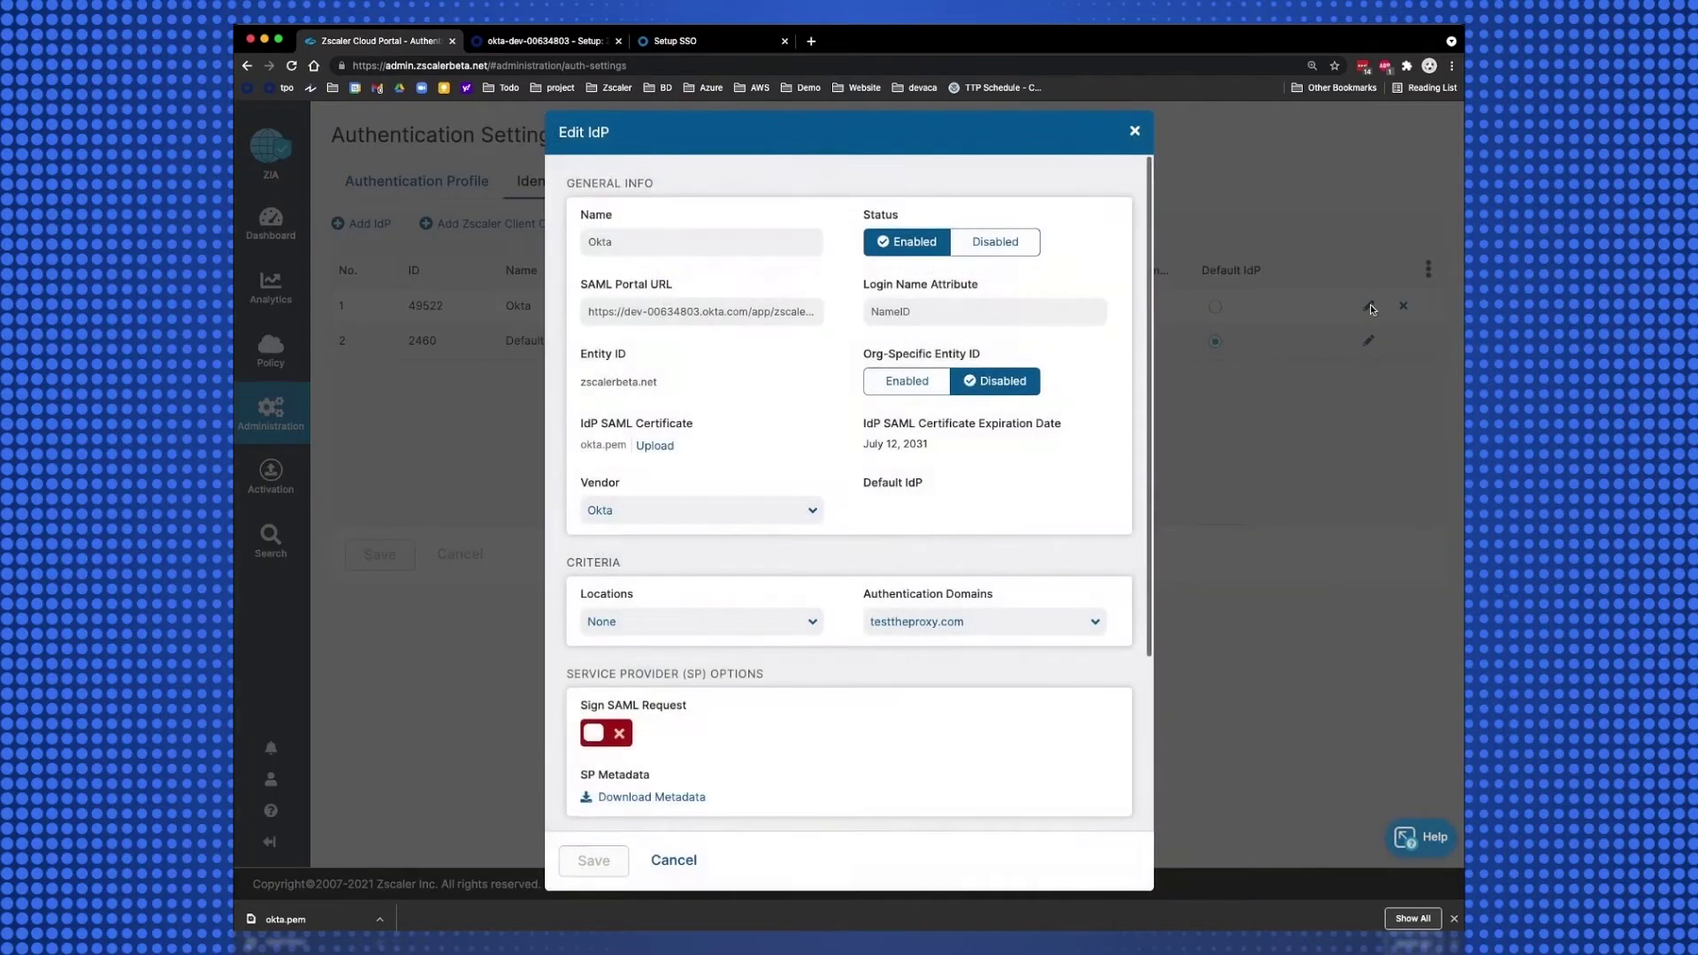
{"action": "scroll", "coordinate": [750, 445], "scroll_direction": "down", "scroll_amount": 3}
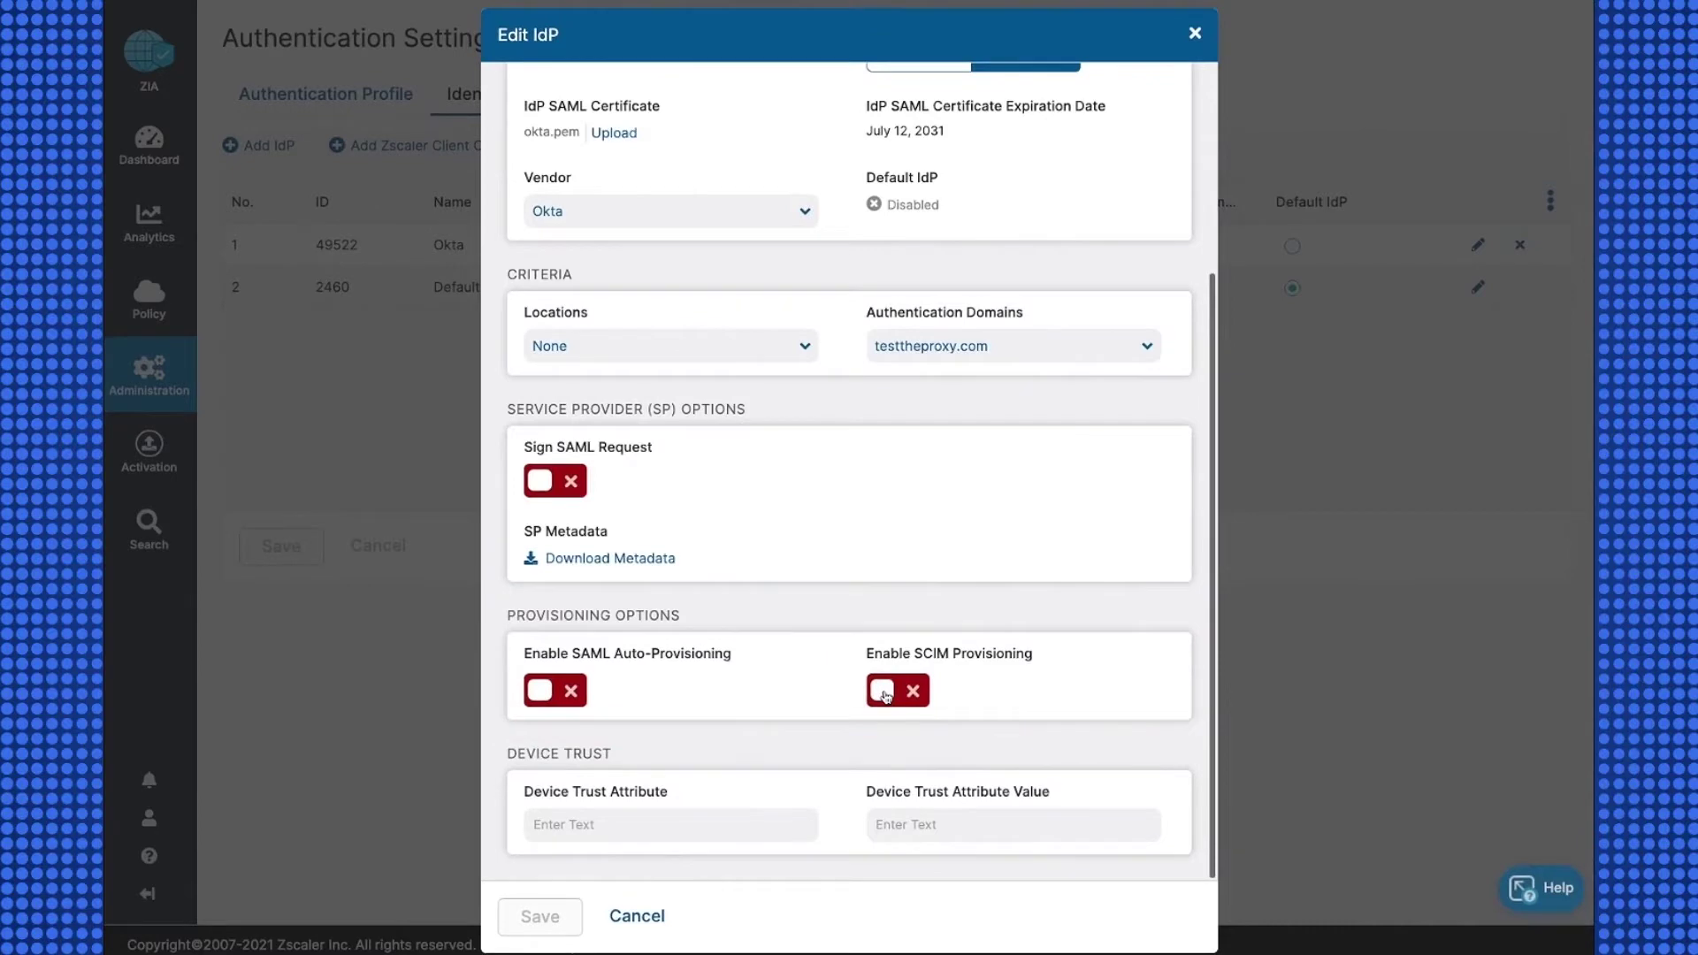
{"action": "left_click", "coordinate": [885, 696]}
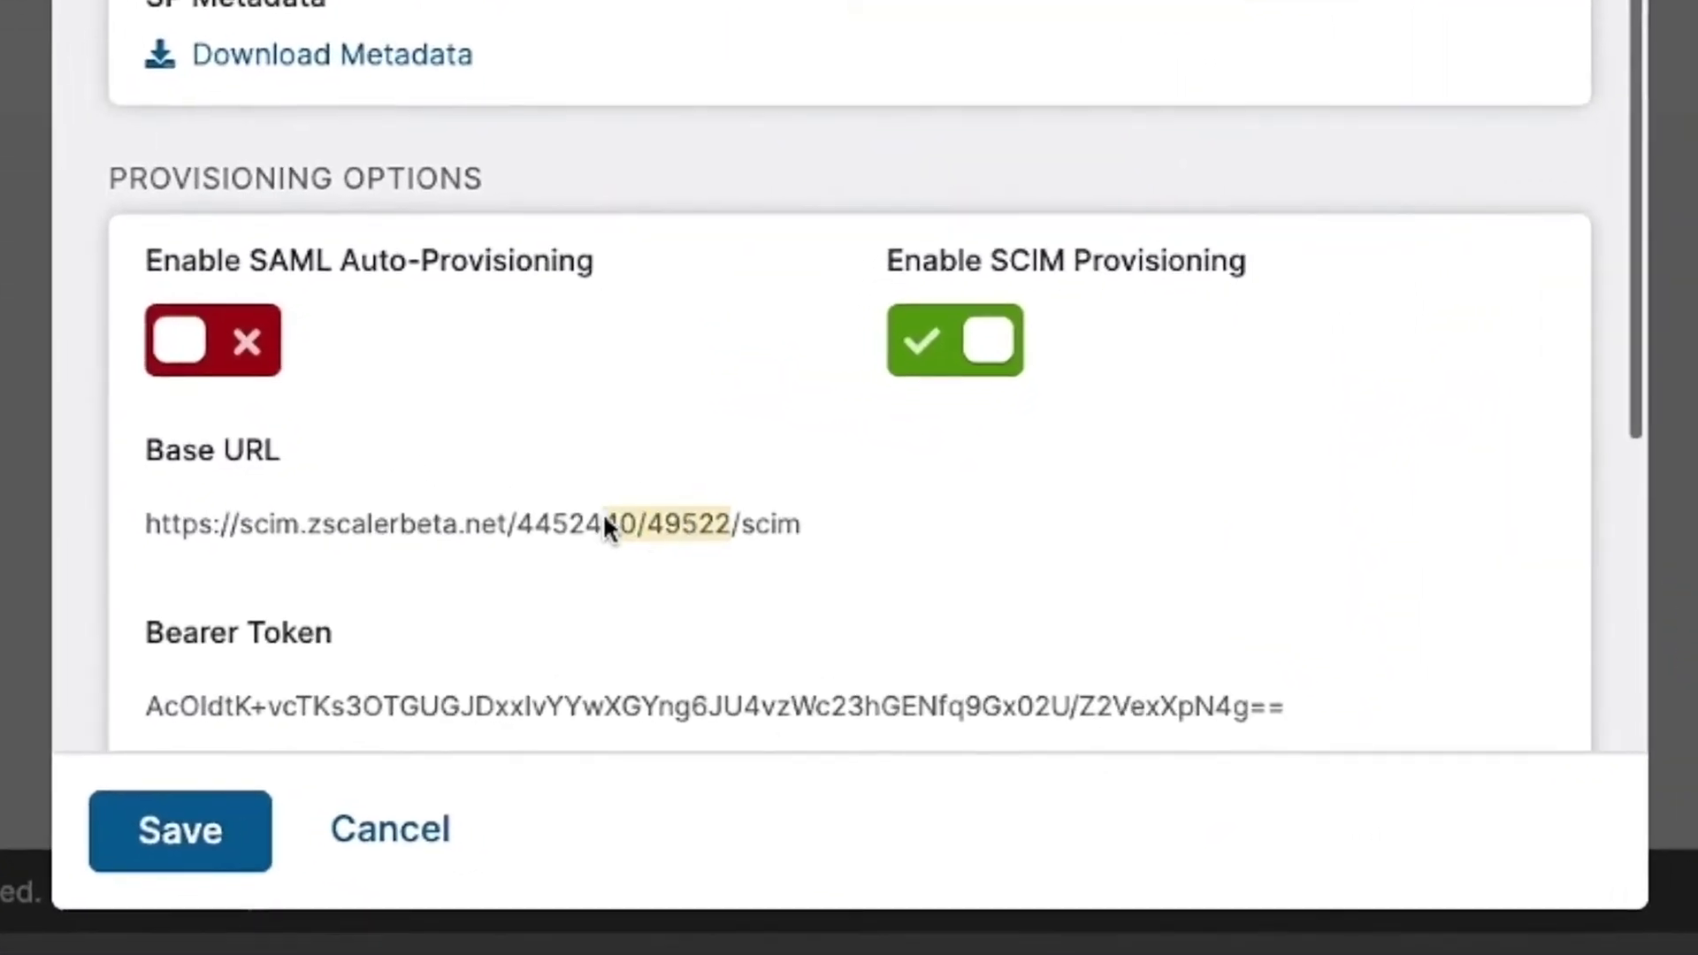
Copy the ID portion of the SCIM Base URL.
{"action": "left_click_drag", "start_coordinate": [605, 520], "coordinate": [521, 522]}
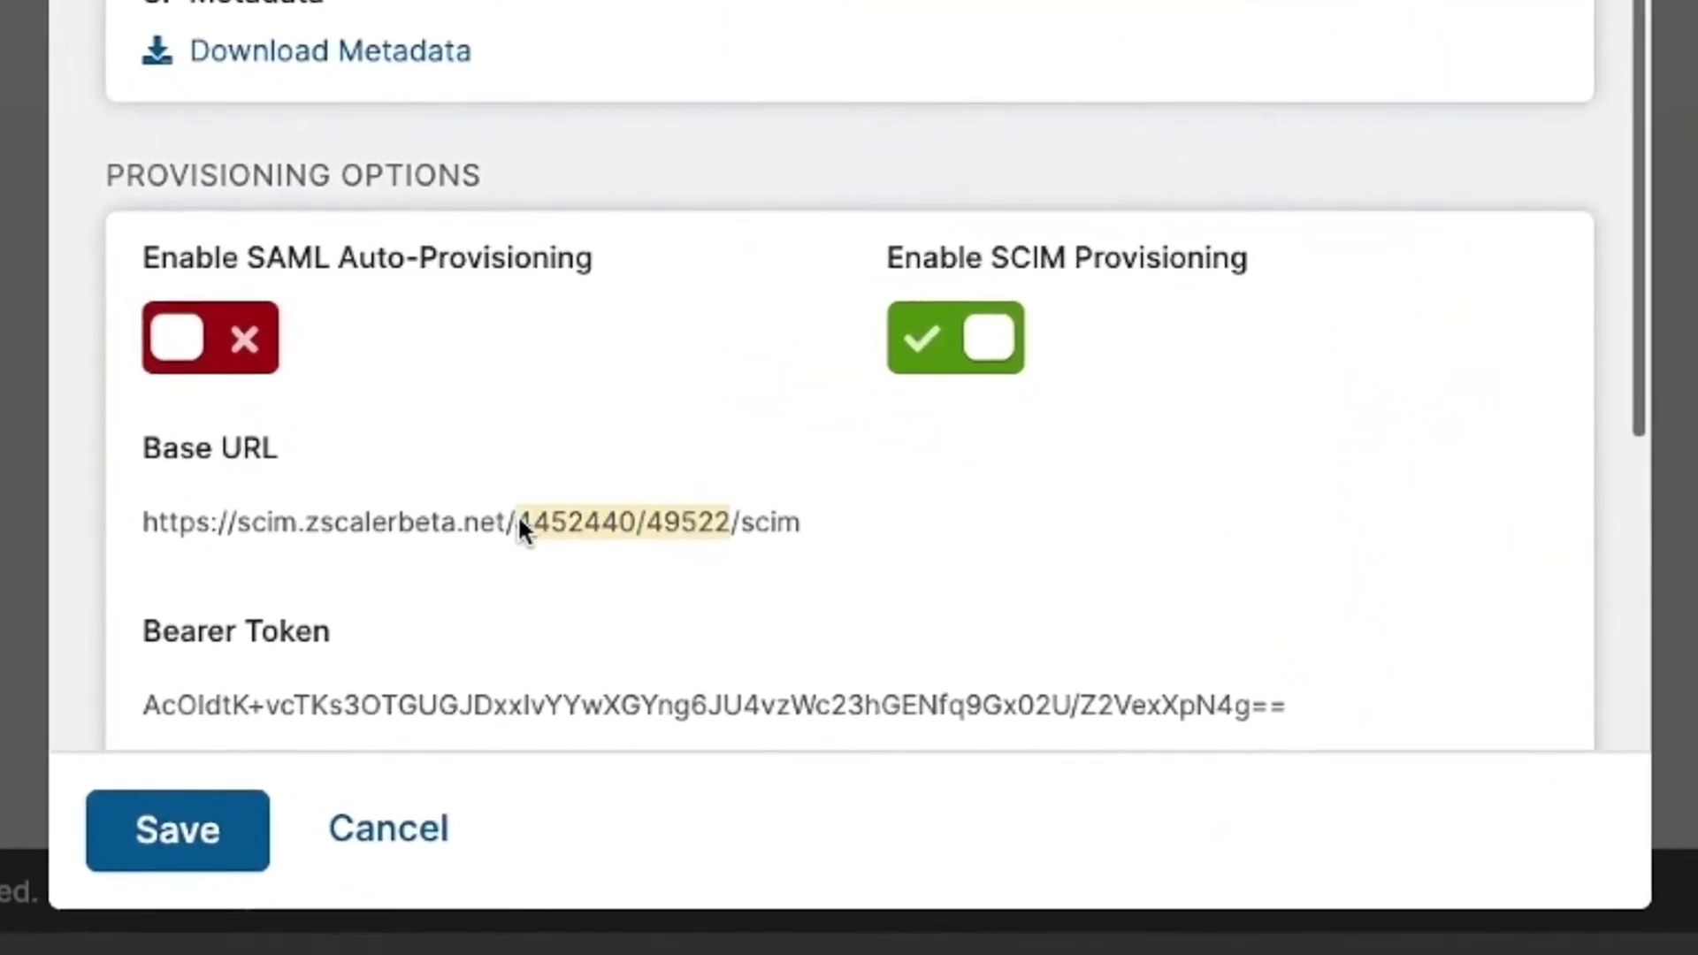
{"action": "right_click", "coordinate": [571, 515]}
{"action": "left_click", "coordinate": [649, 600]}
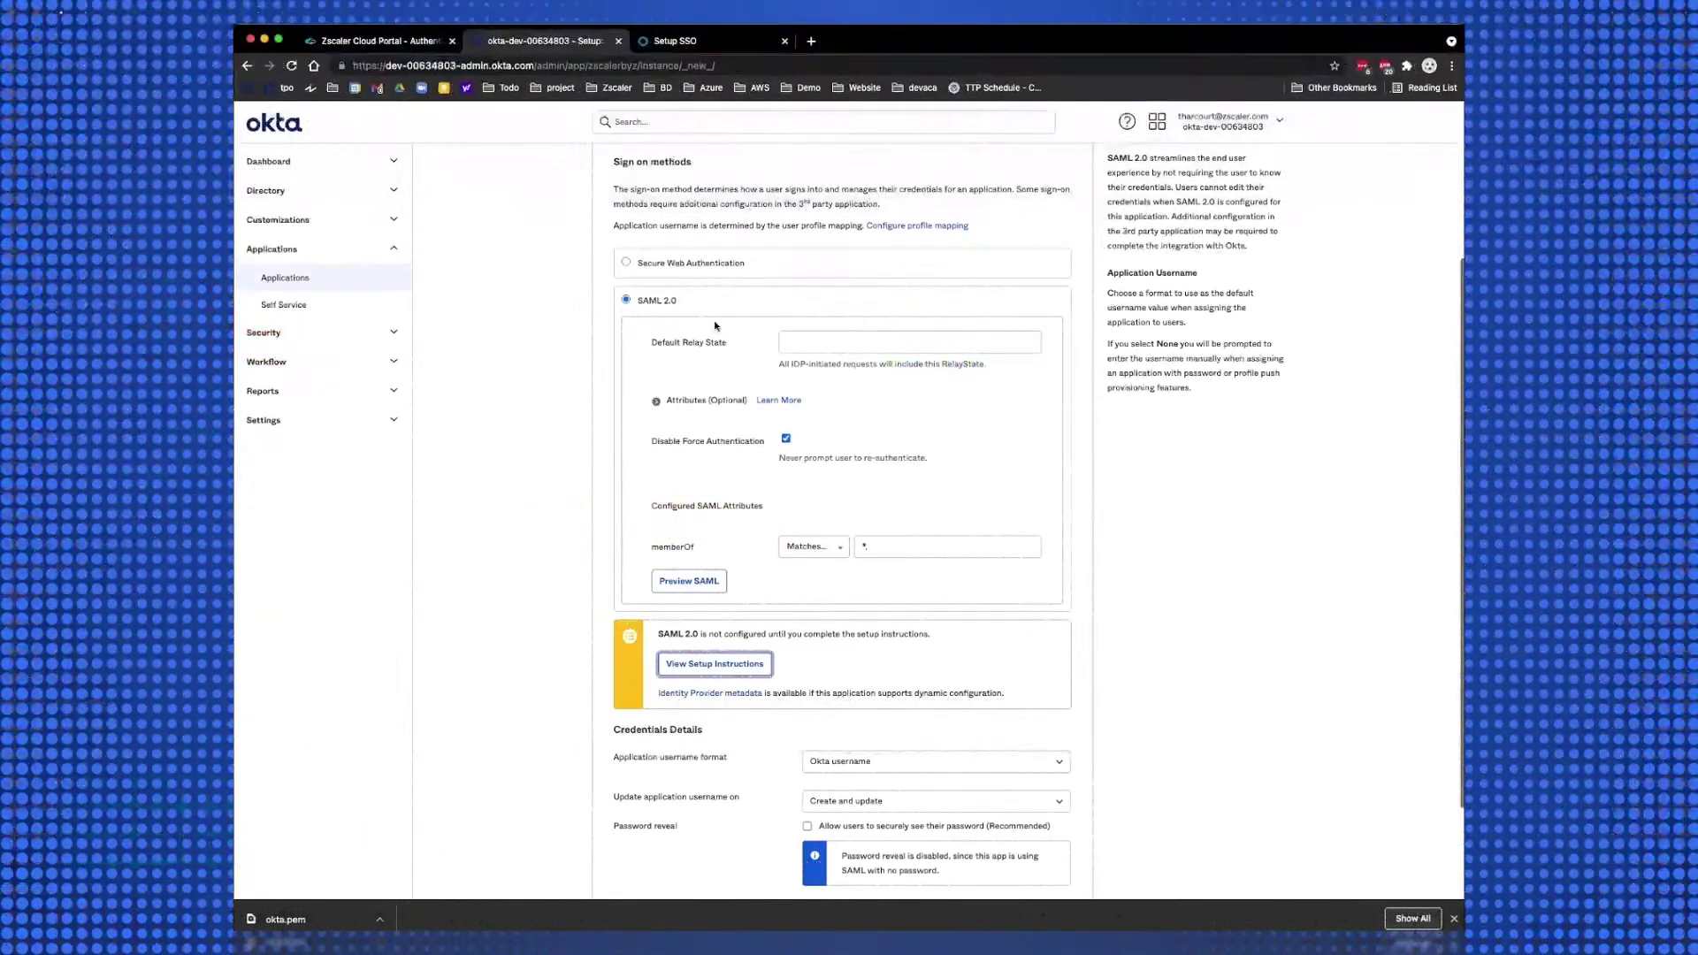
{"action": "scroll", "coordinate": [715, 326], "scroll_direction": "down", "scroll_amount": 3}
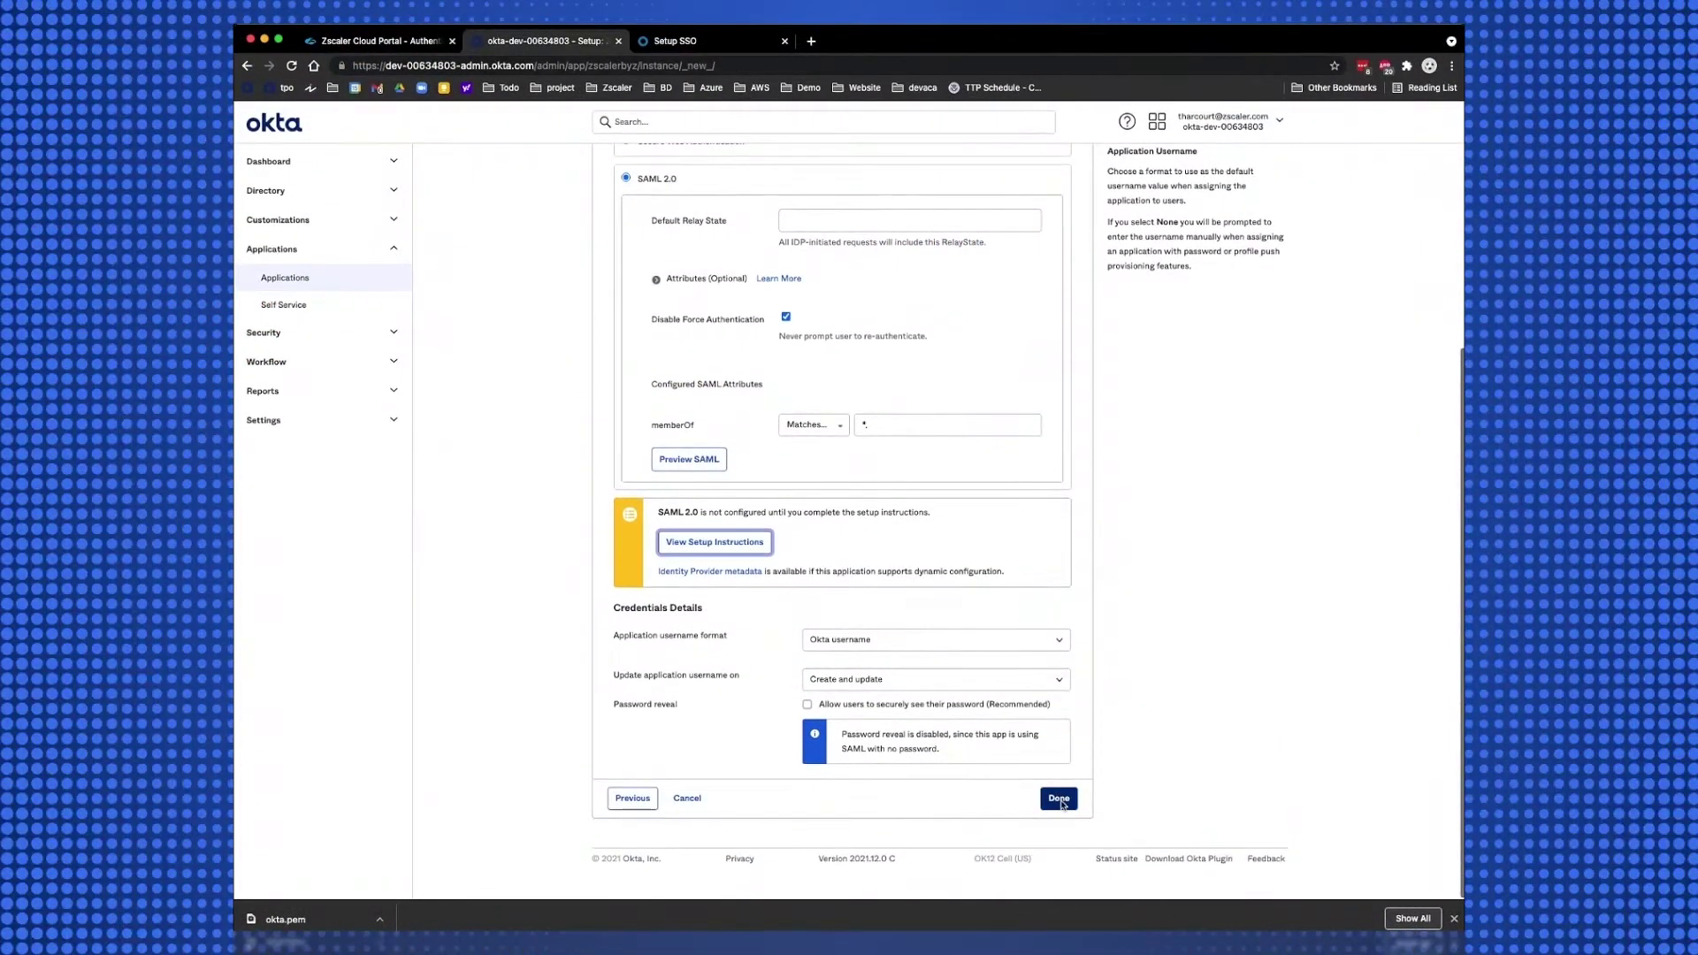
Finish the Zscaler 2.0 app, enable its API integration under Provisioning, and select the Zscaler ID field.
{"action": "left_click", "coordinate": [1060, 800]}
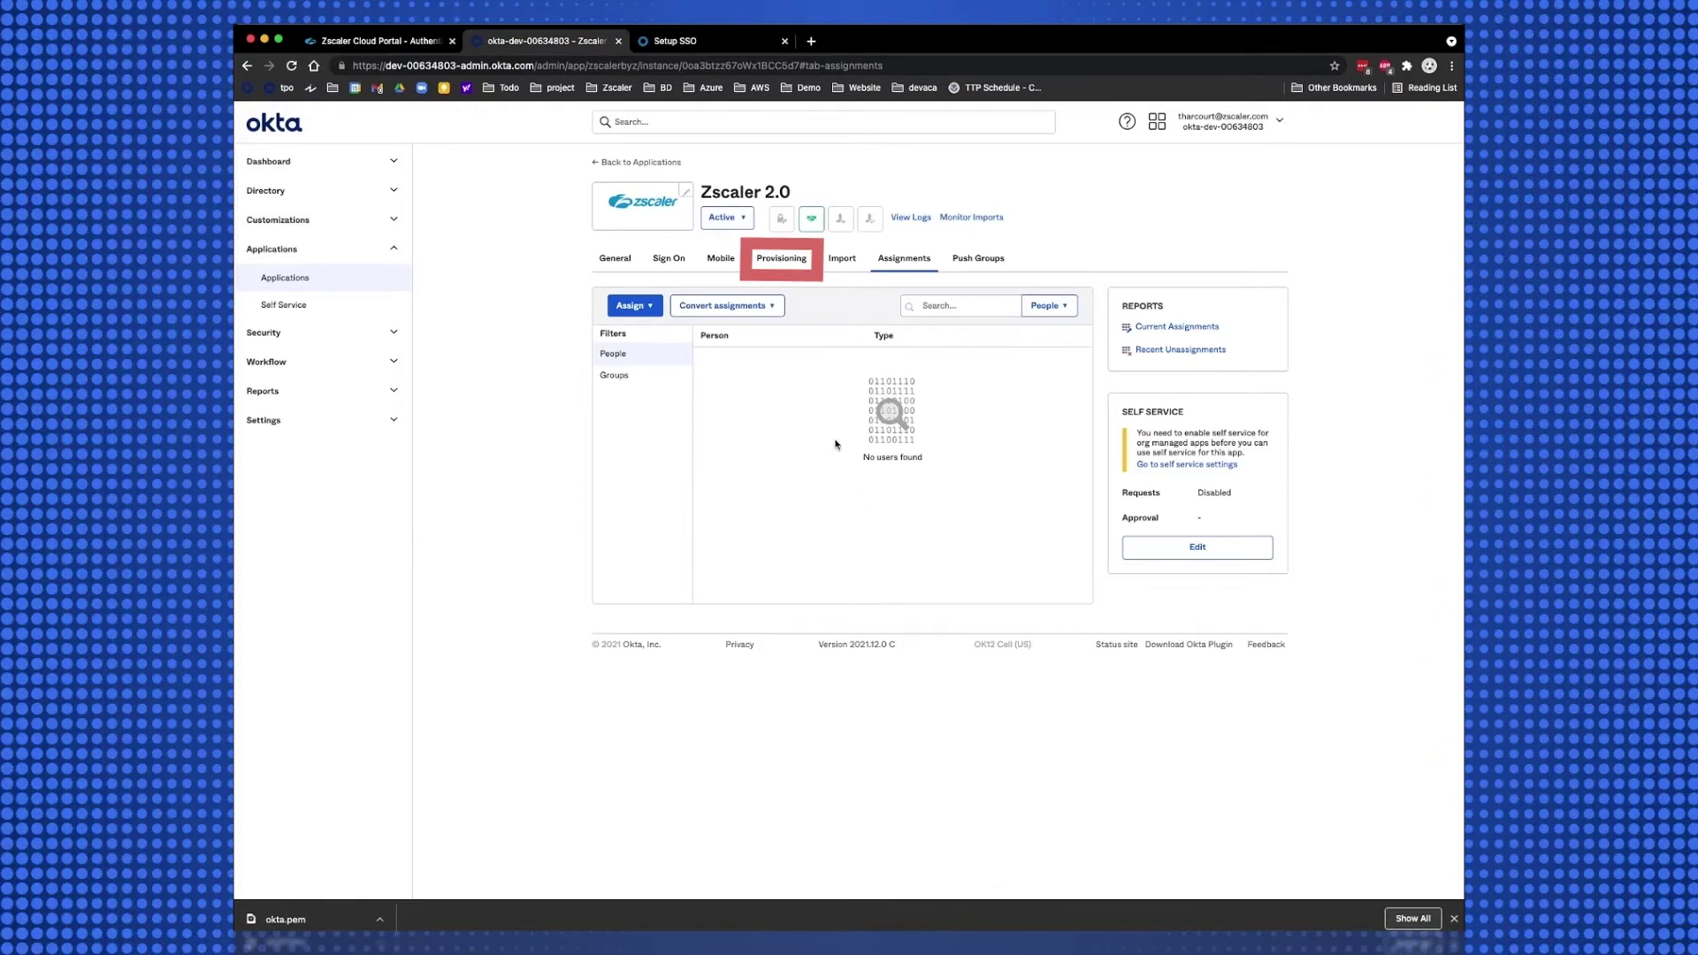
{"action": "left_click", "coordinate": [779, 260]}
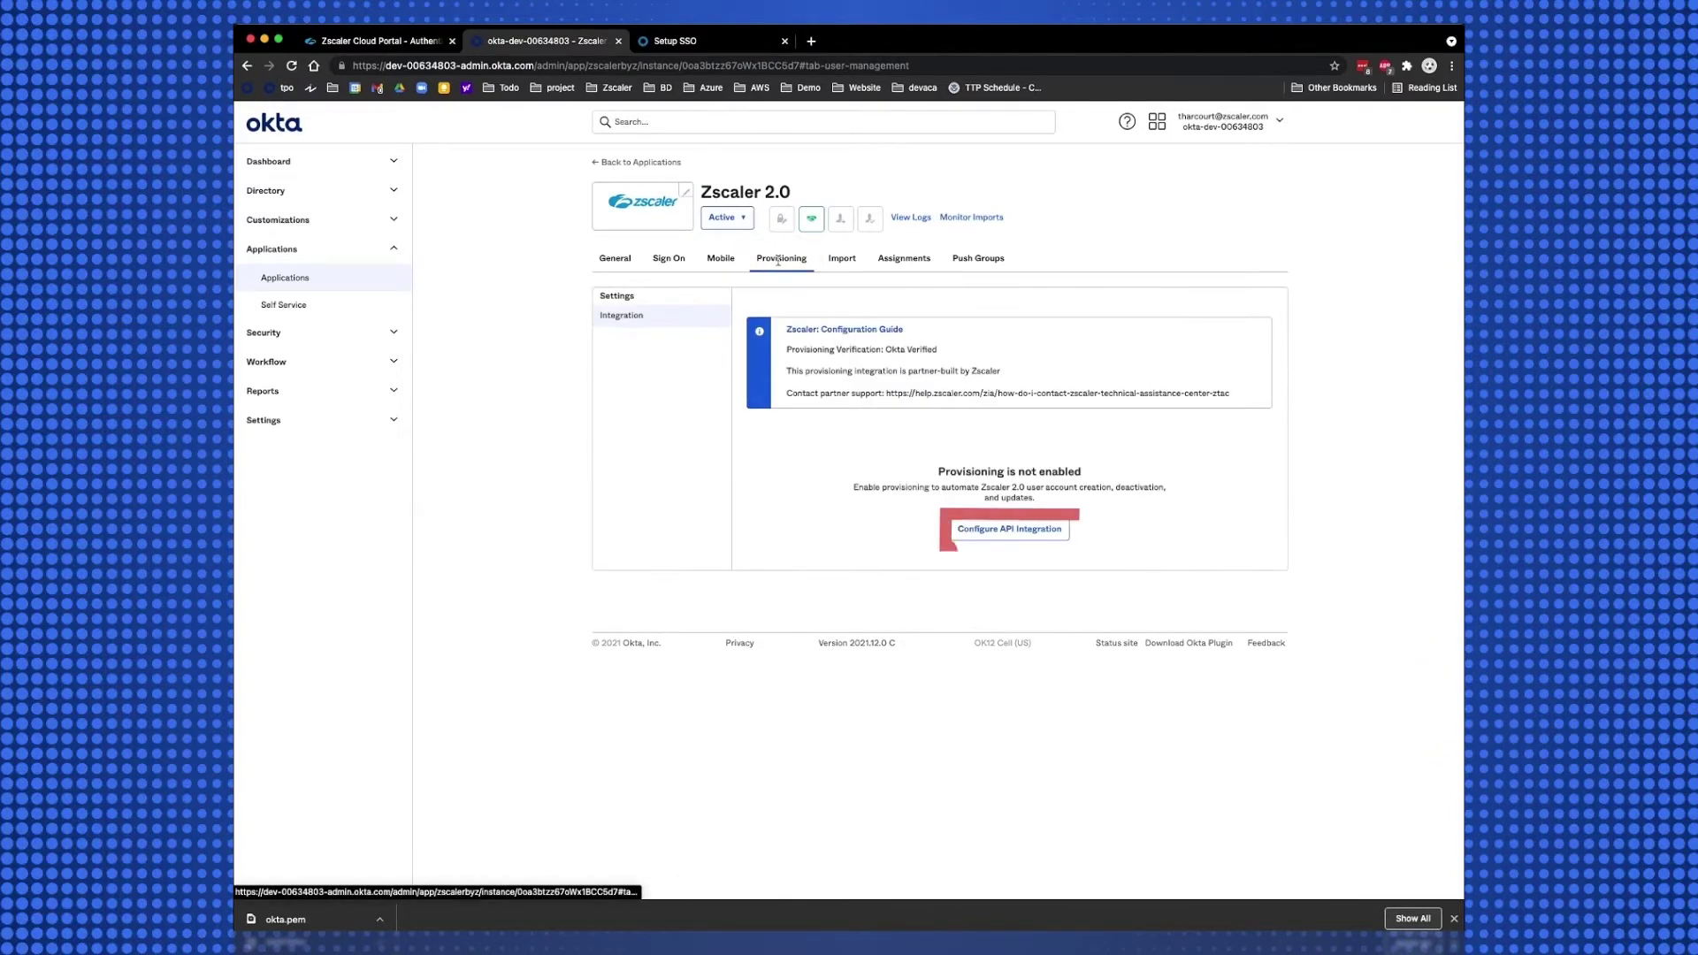
{"action": "left_click", "coordinate": [997, 530]}
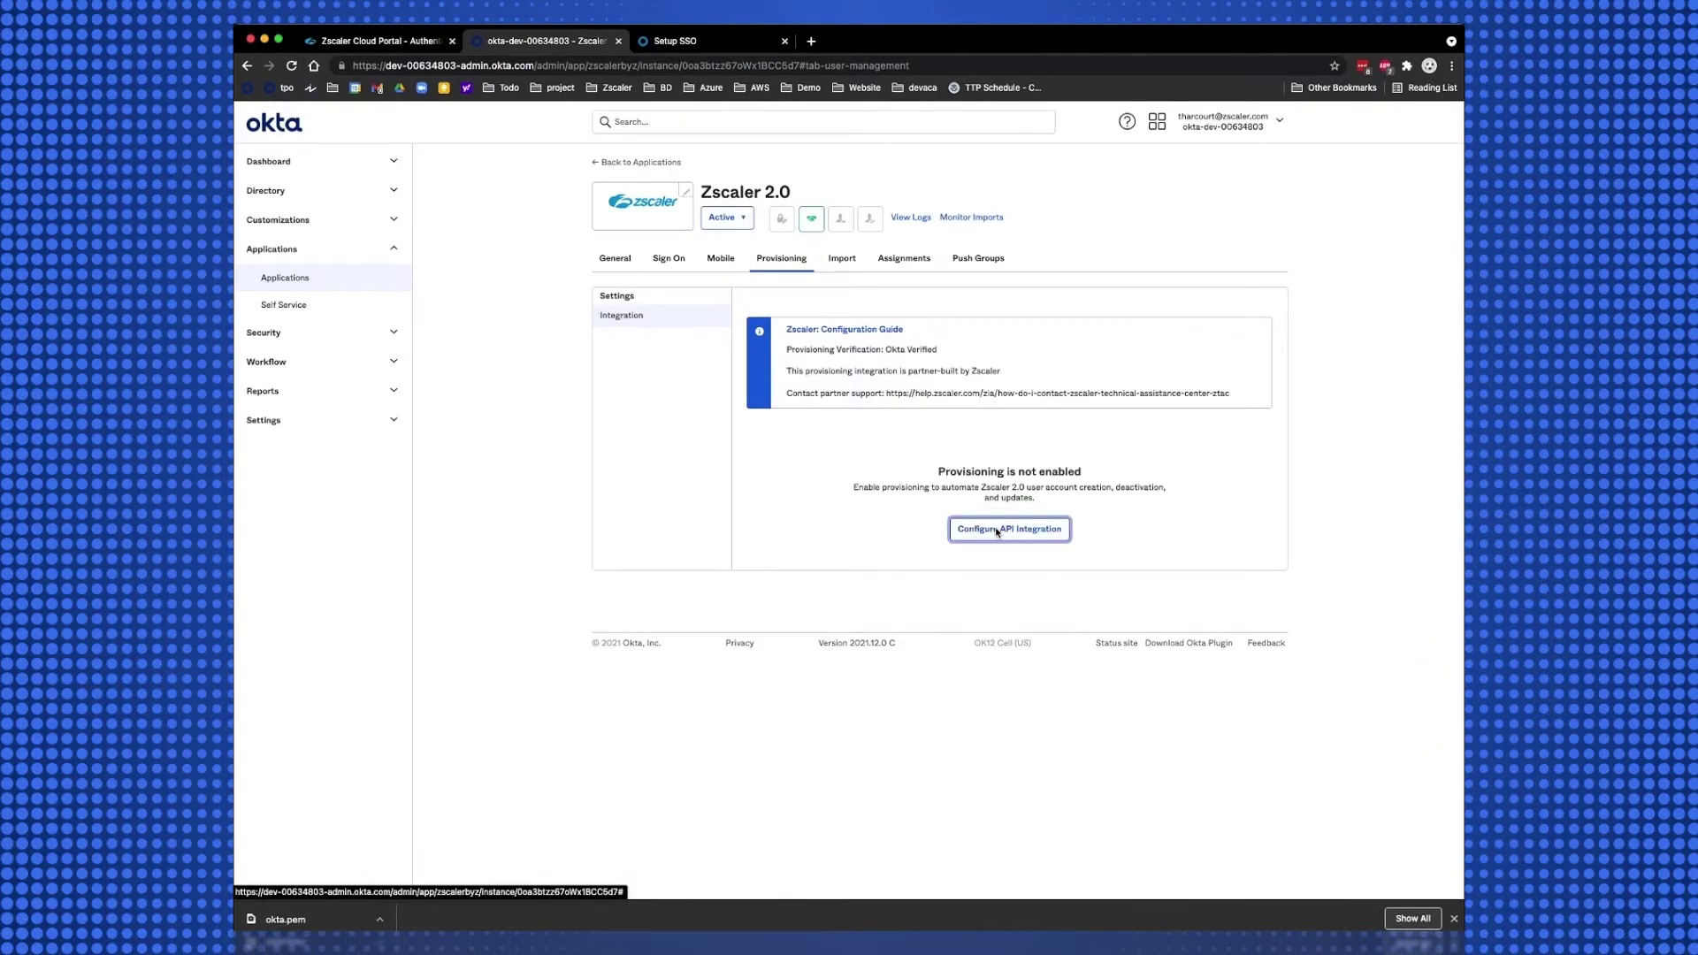
{"action": "left_click", "coordinate": [754, 458]}
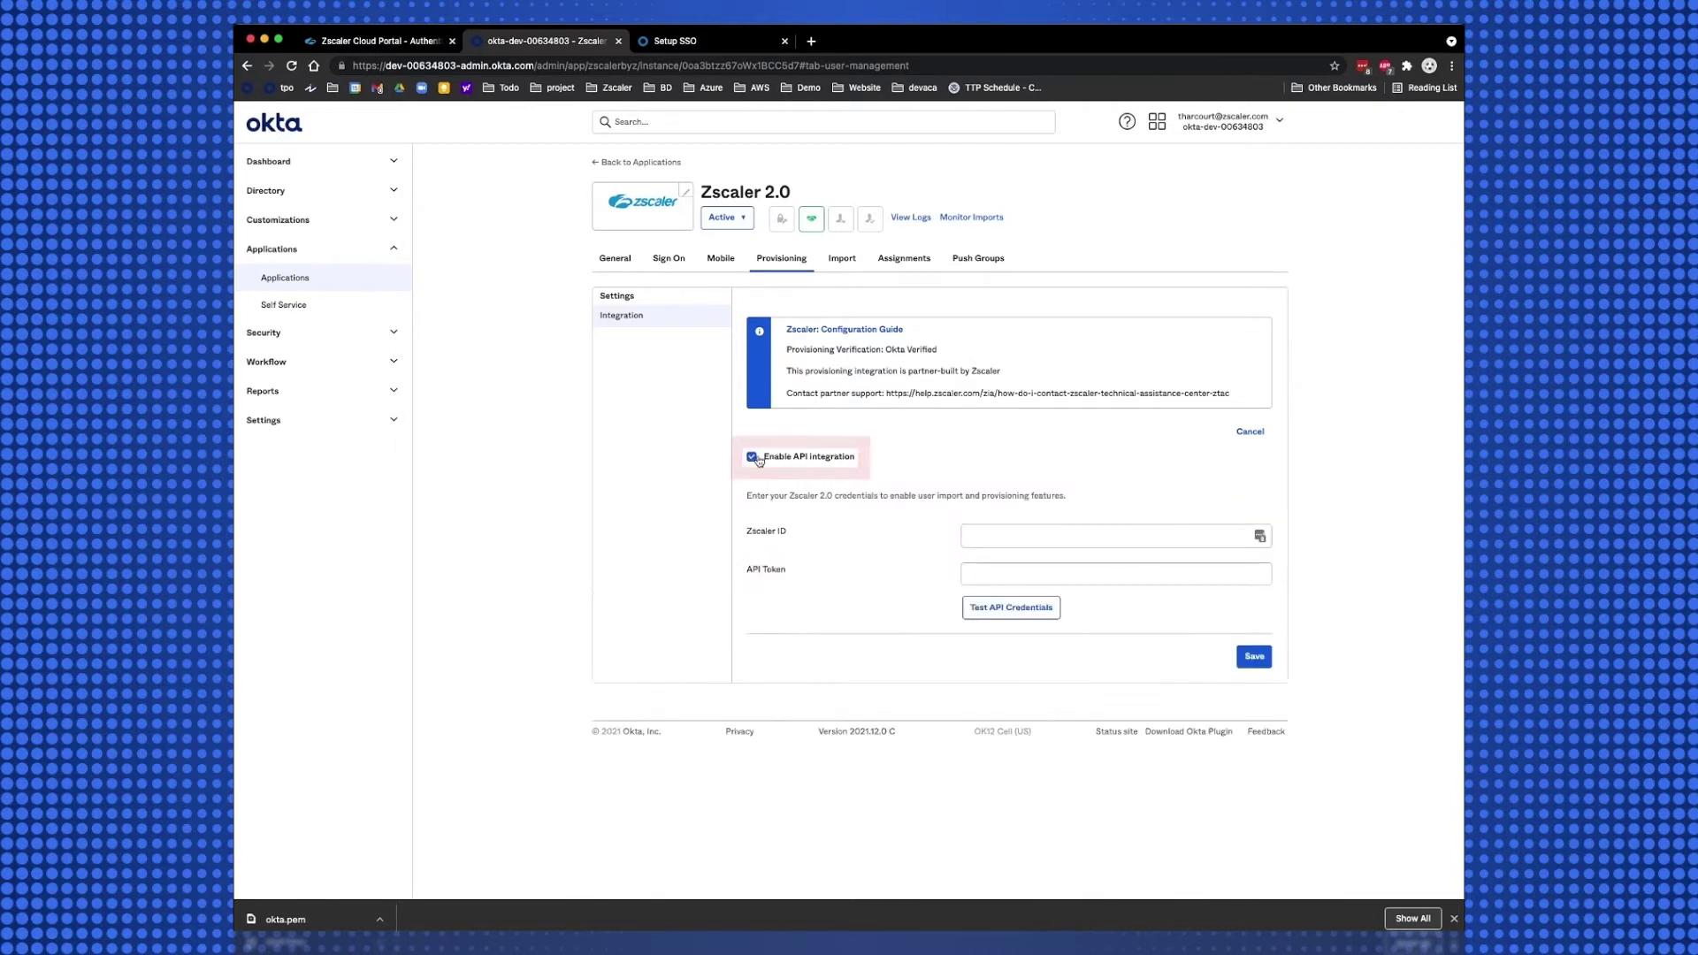
{"action": "left_click", "coordinate": [1053, 537]}
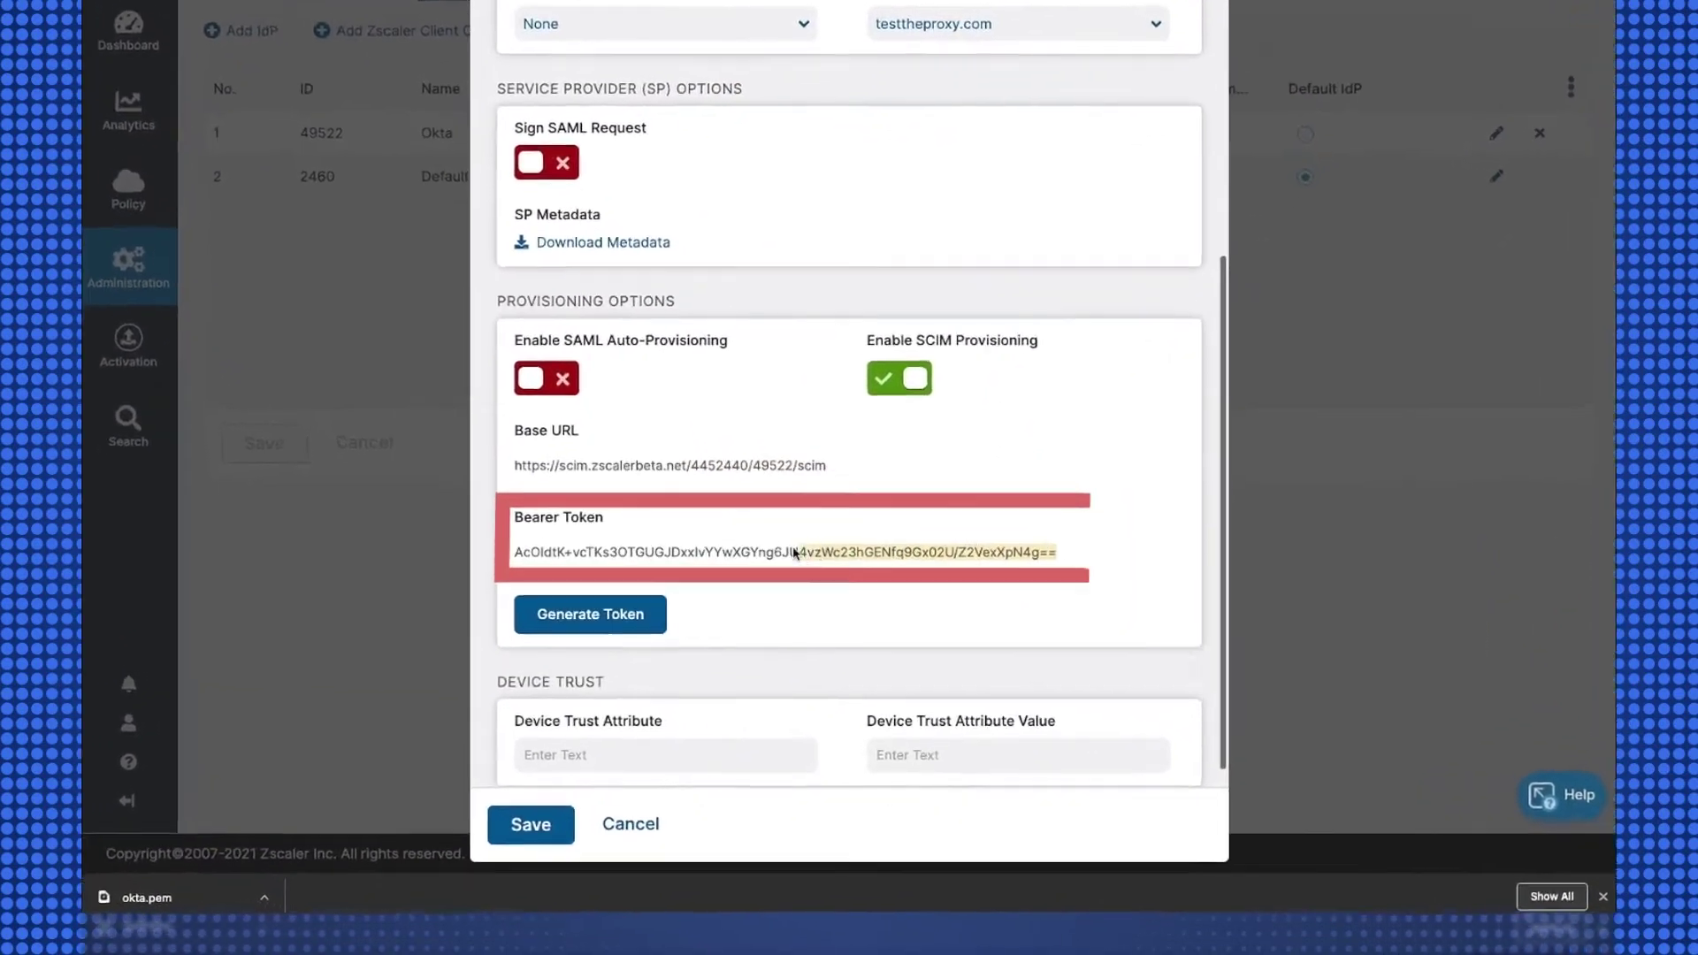
Copy the SCIM bearer token and save the Okta IdP with SCIM enabled.
{"action": "left_click_drag", "start_coordinate": [795, 554], "coordinate": [517, 554]}
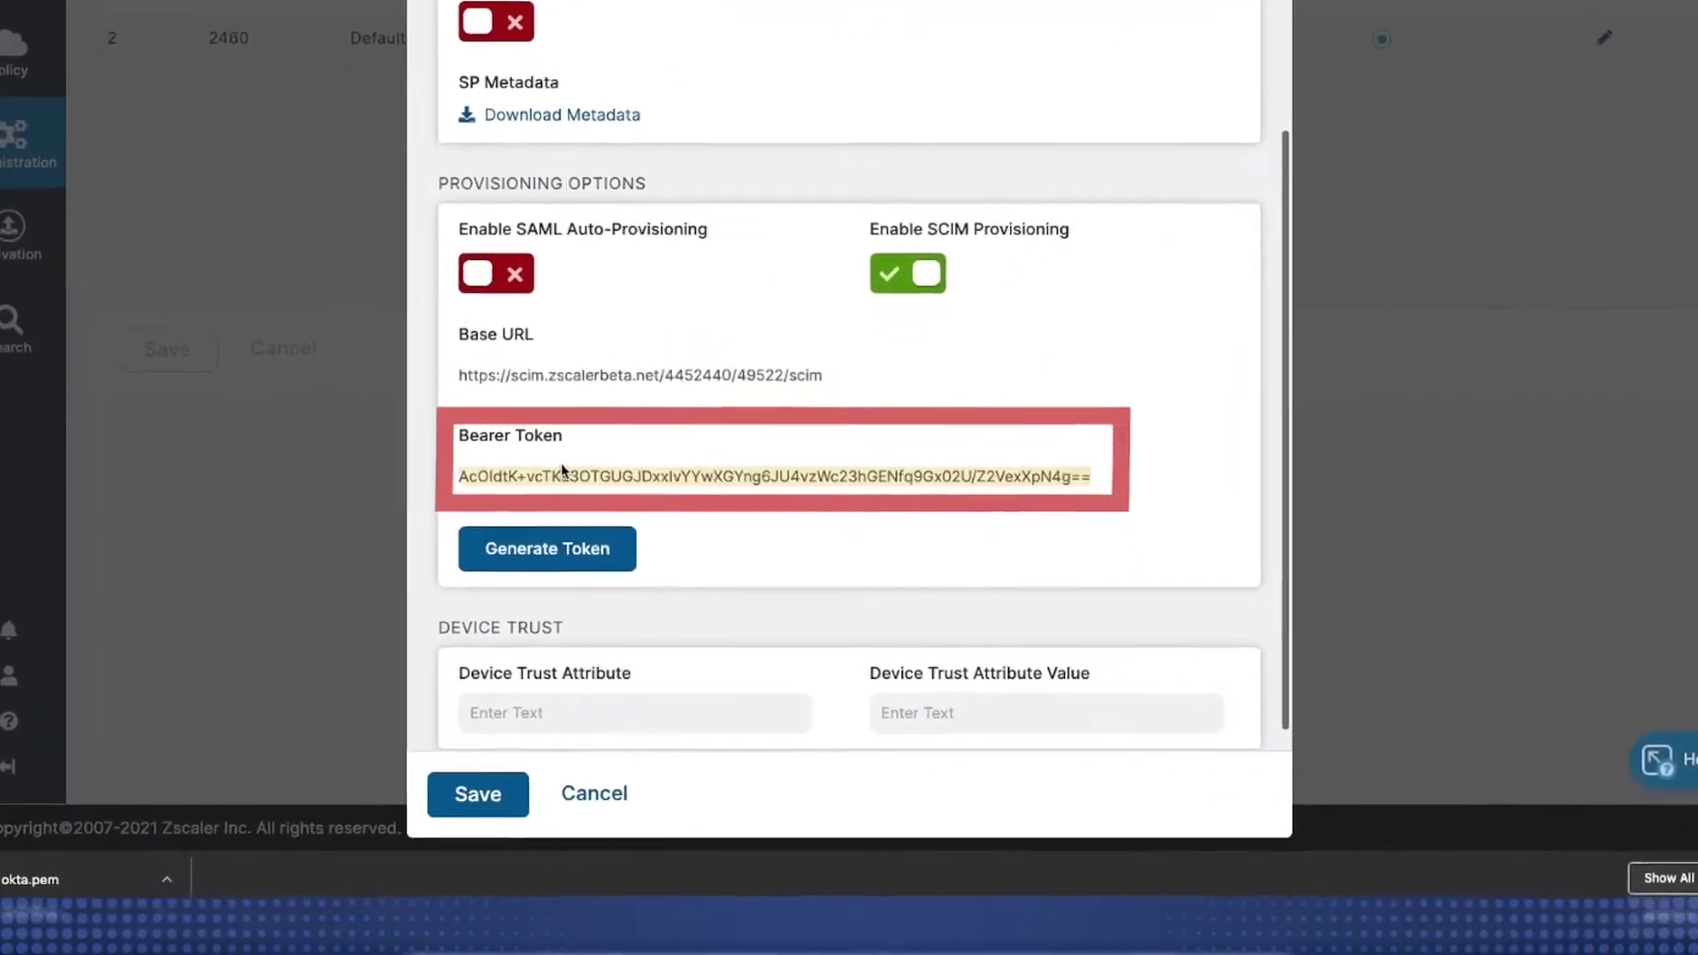
{"action": "right_click", "coordinate": [554, 556]}
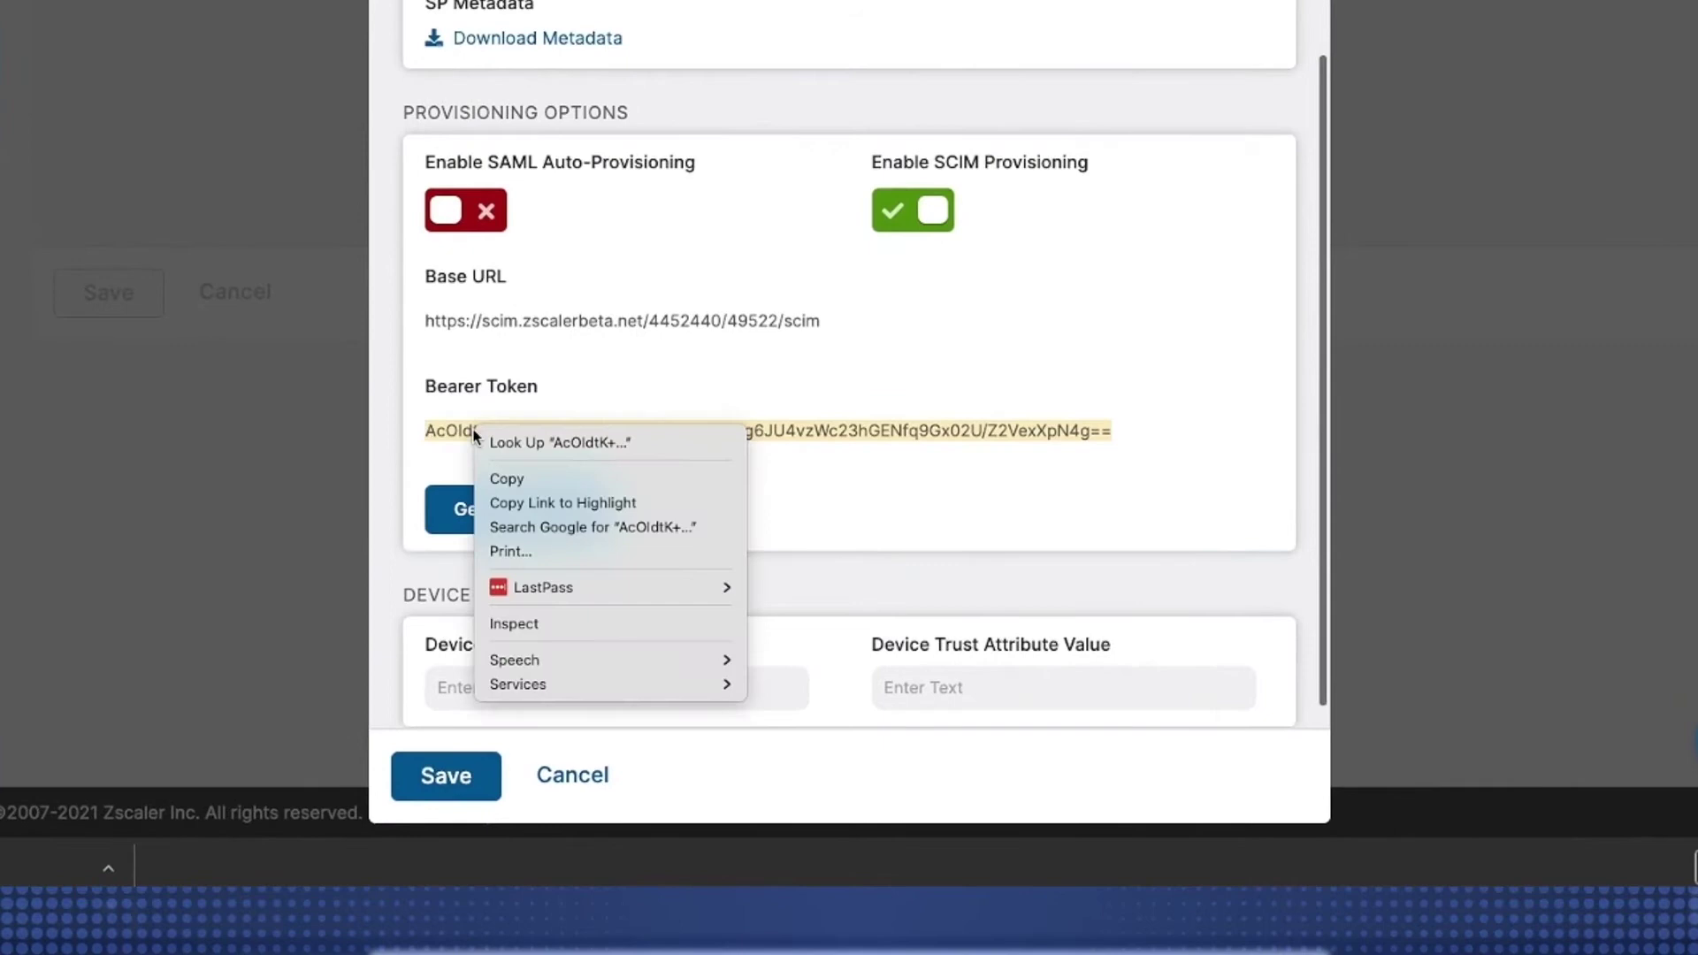
{"action": "left_click", "coordinate": [509, 486]}
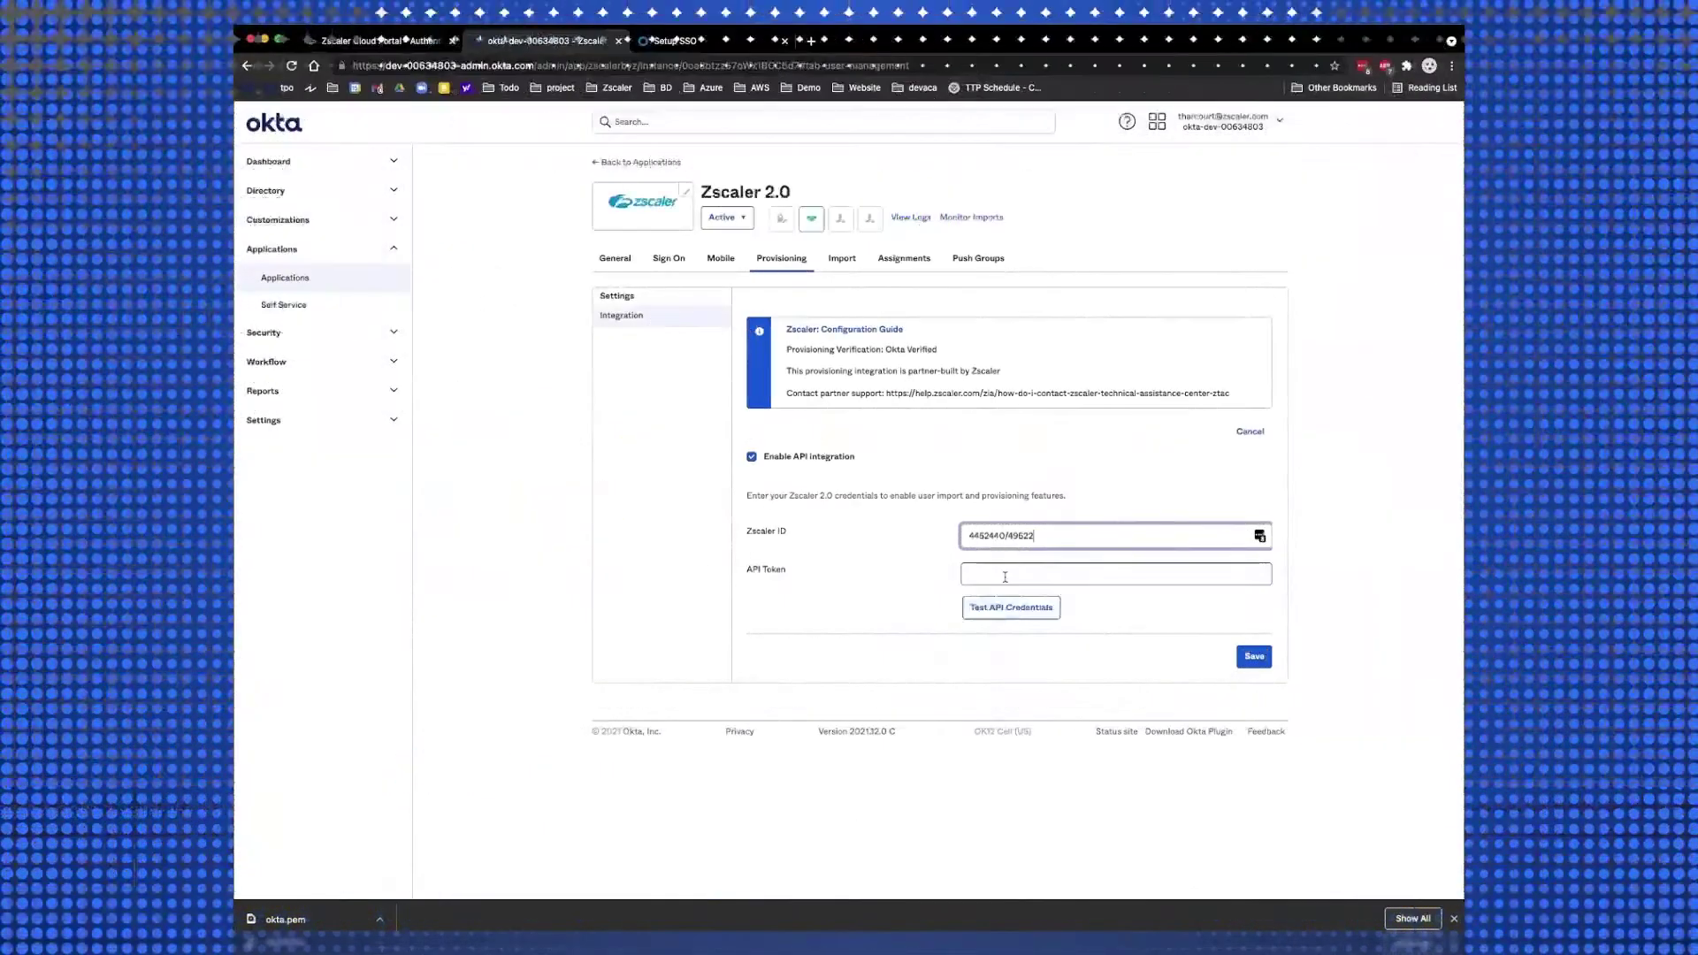
{"action": "left_click", "coordinate": [1005, 576]}
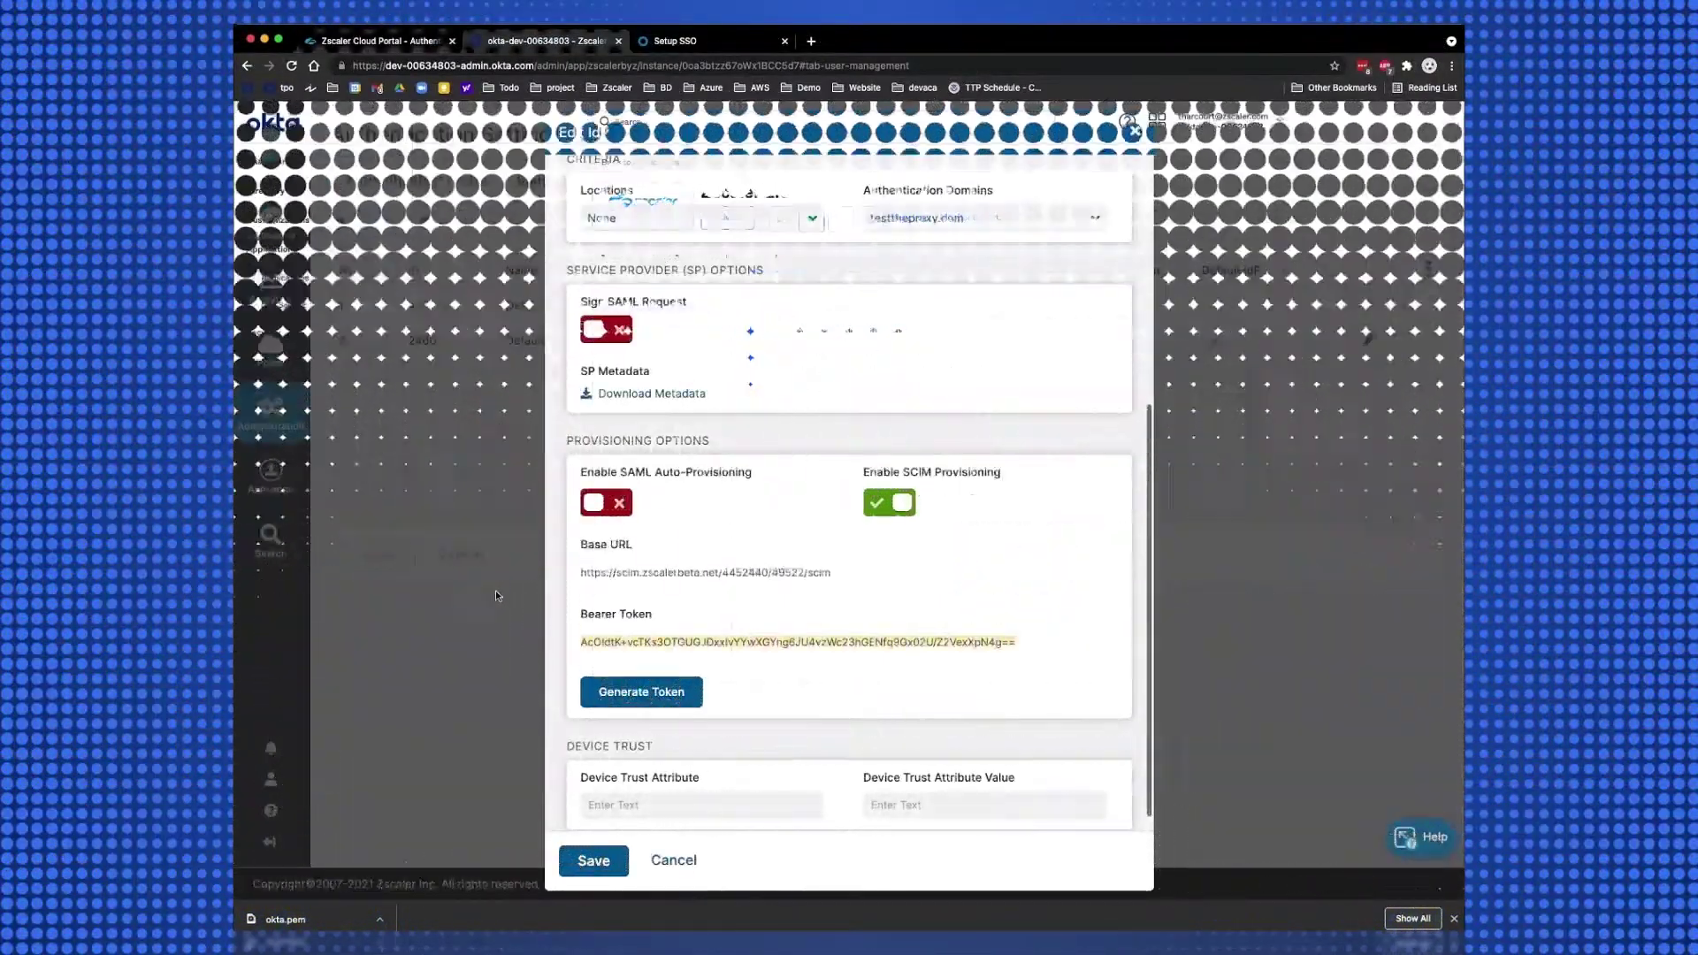
{"action": "left_click", "coordinate": [595, 862]}
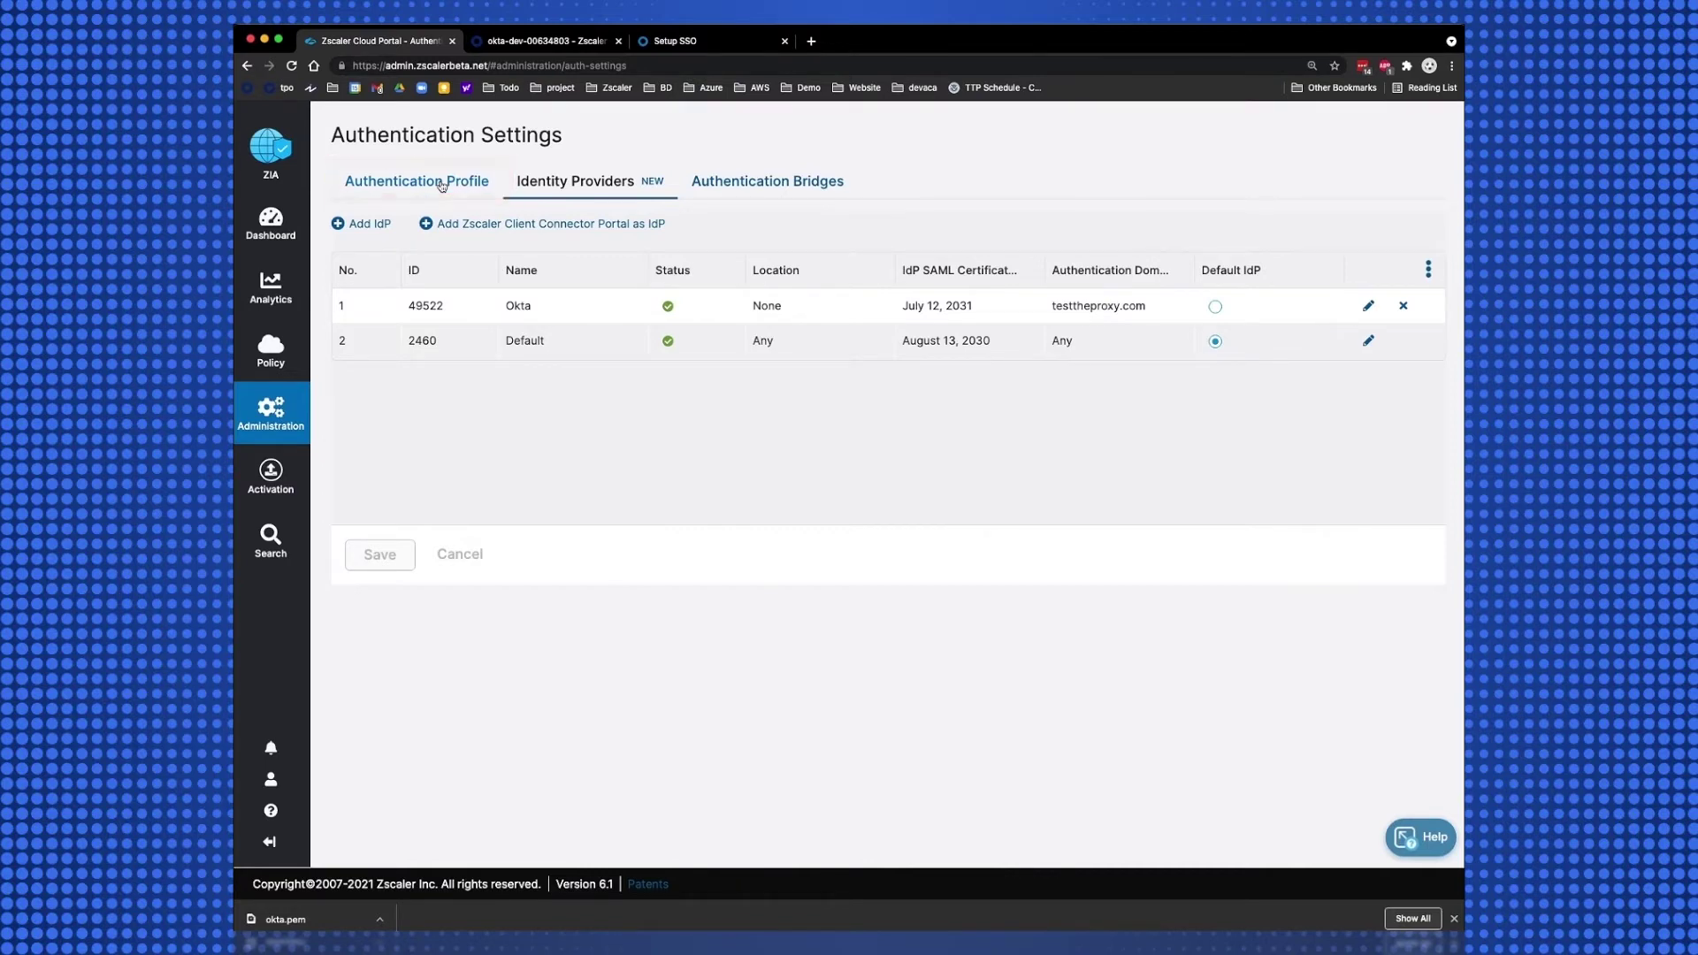
Set the authentication profile's authentication type to SAML and save it.
{"action": "left_click", "coordinate": [441, 186]}
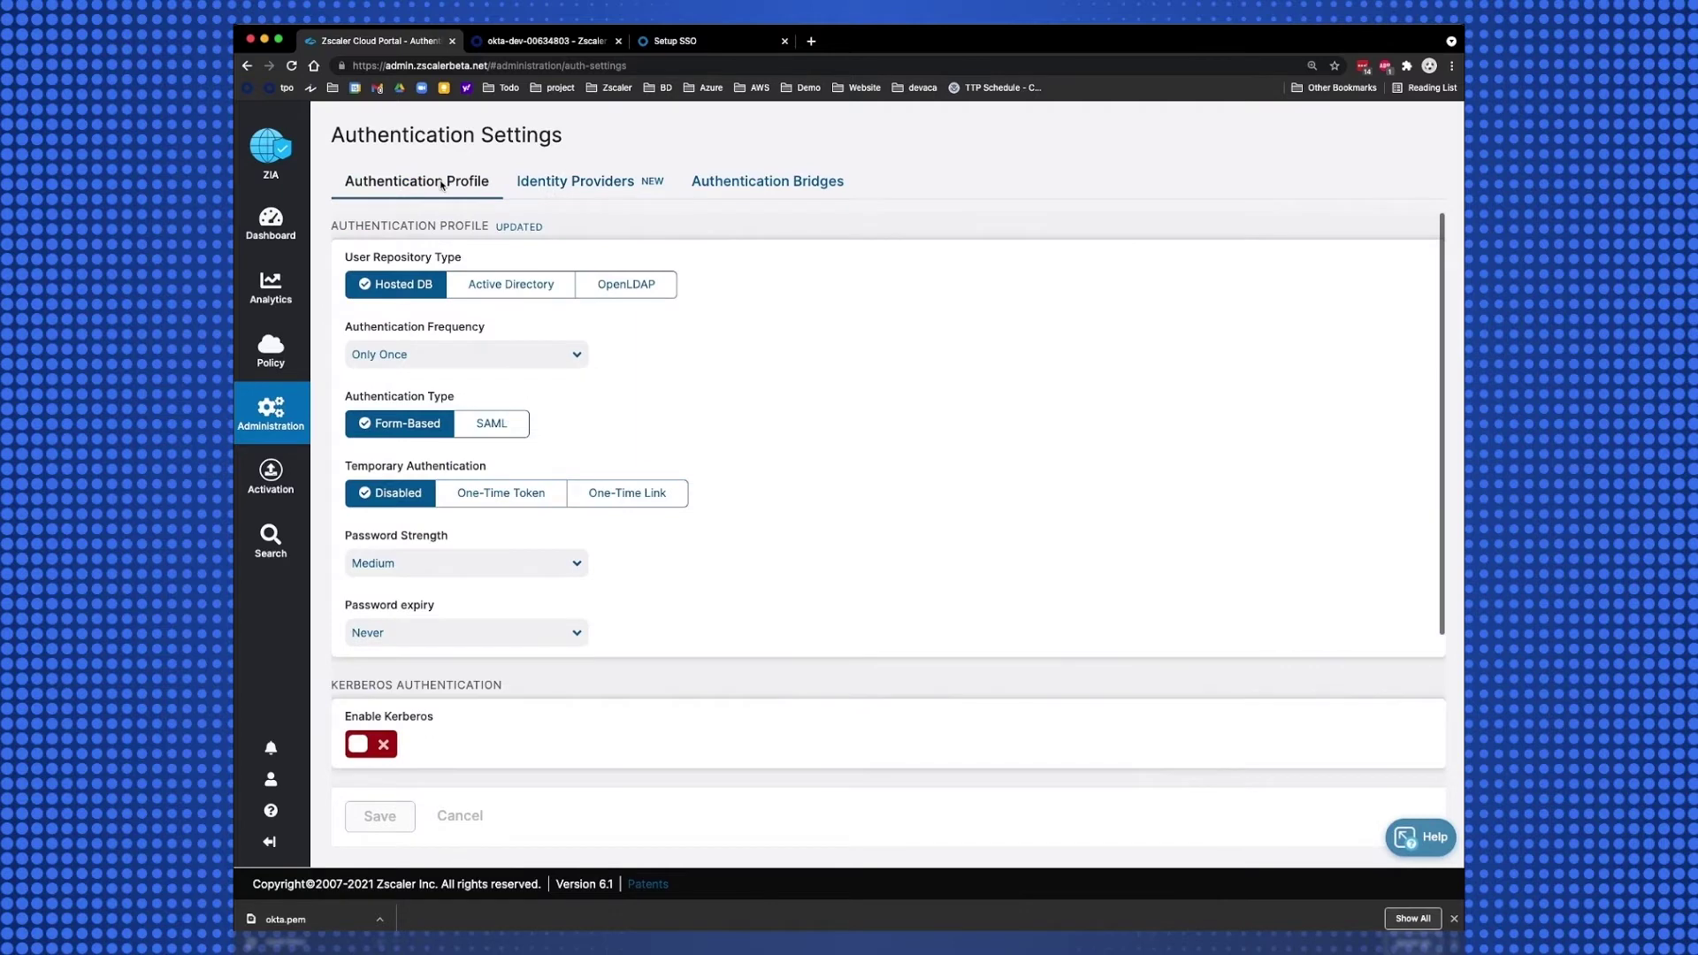
{"action": "left_click", "coordinate": [503, 425]}
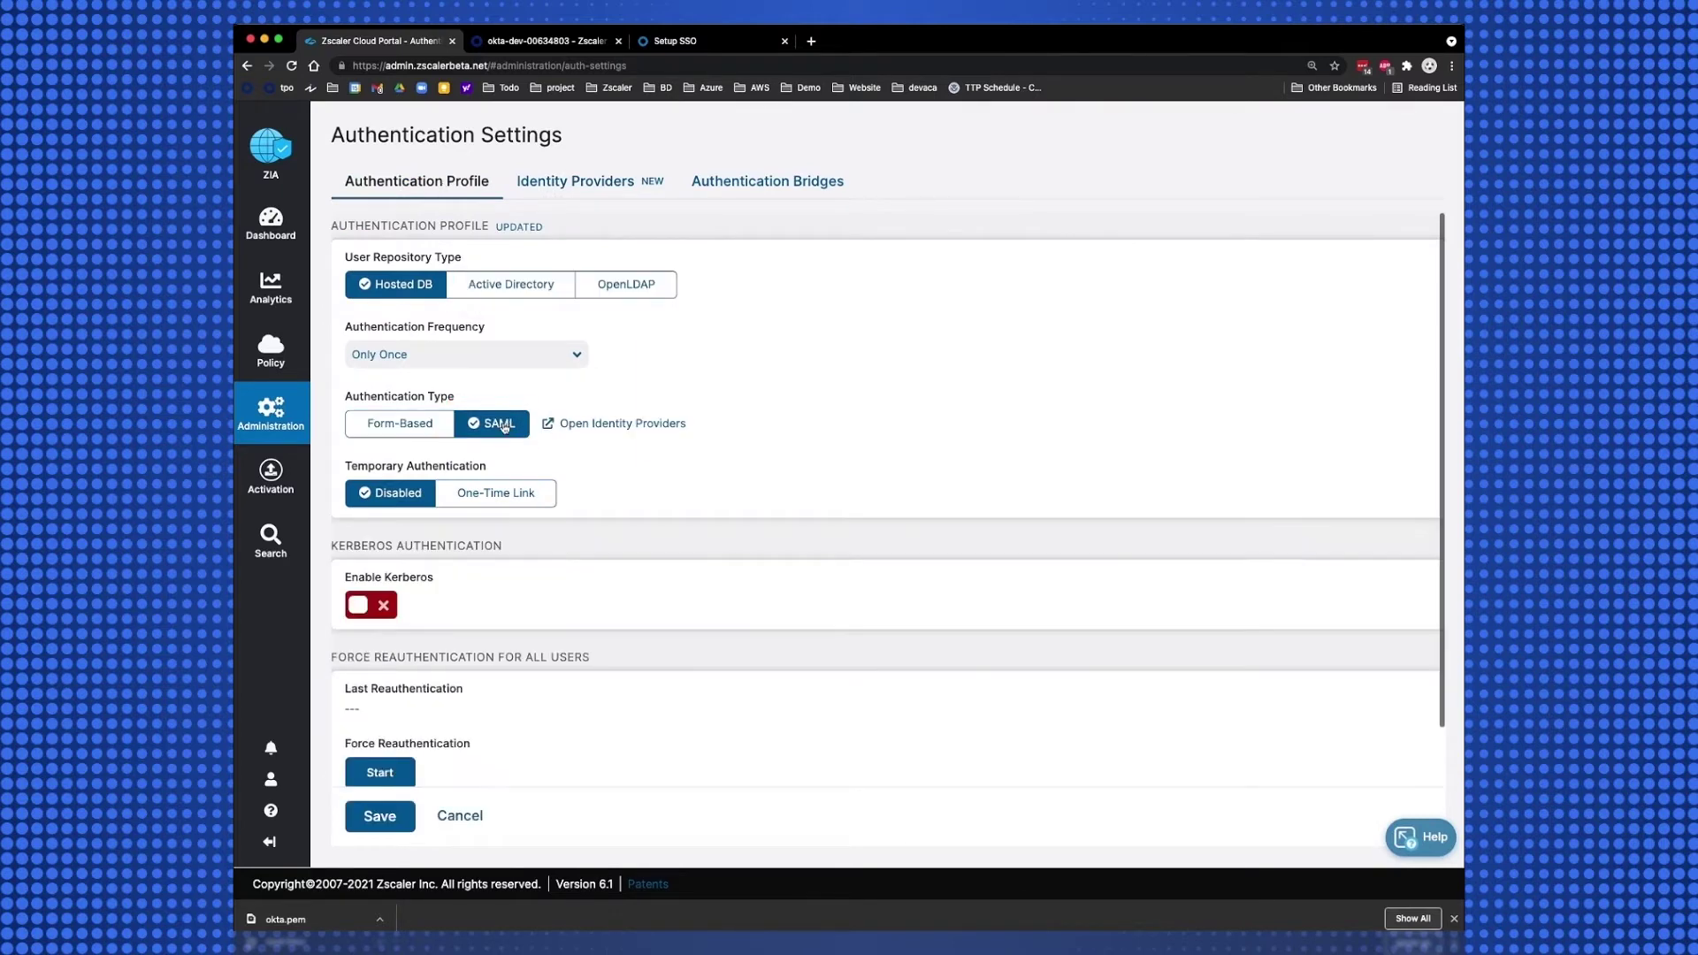
{"action": "left_click", "coordinate": [380, 816]}
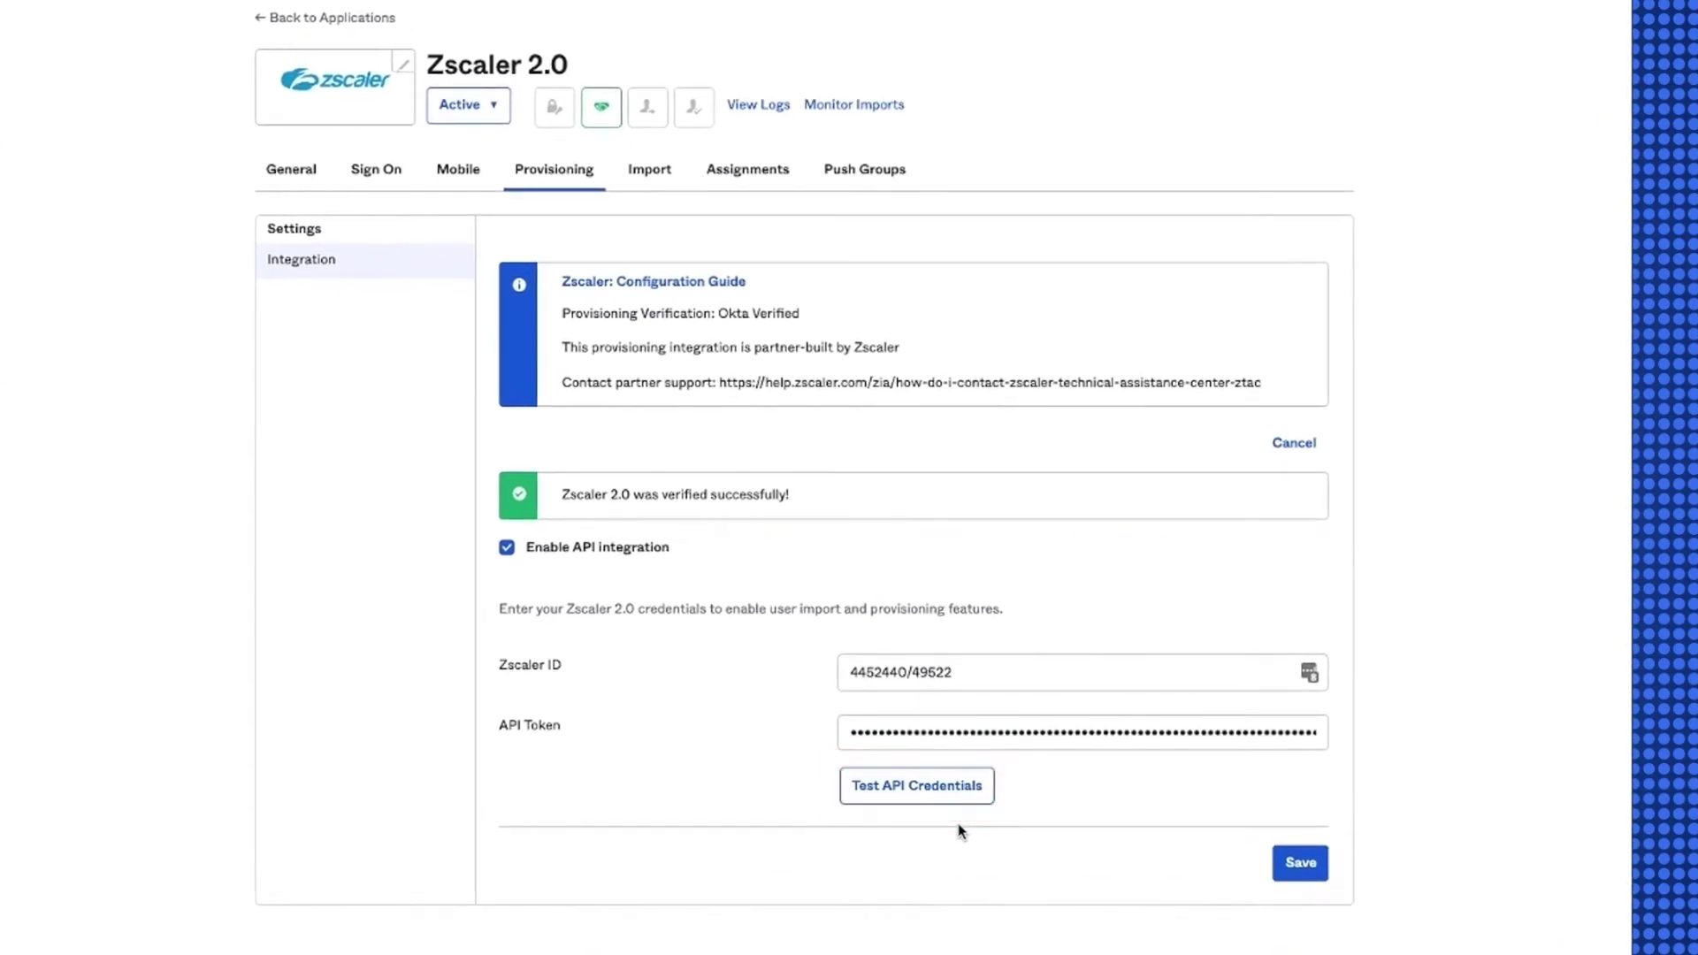
Save the verified Zscaler 2.0 API integration and make its To App provisioning settings editable.
{"action": "left_click", "coordinate": [1303, 867]}
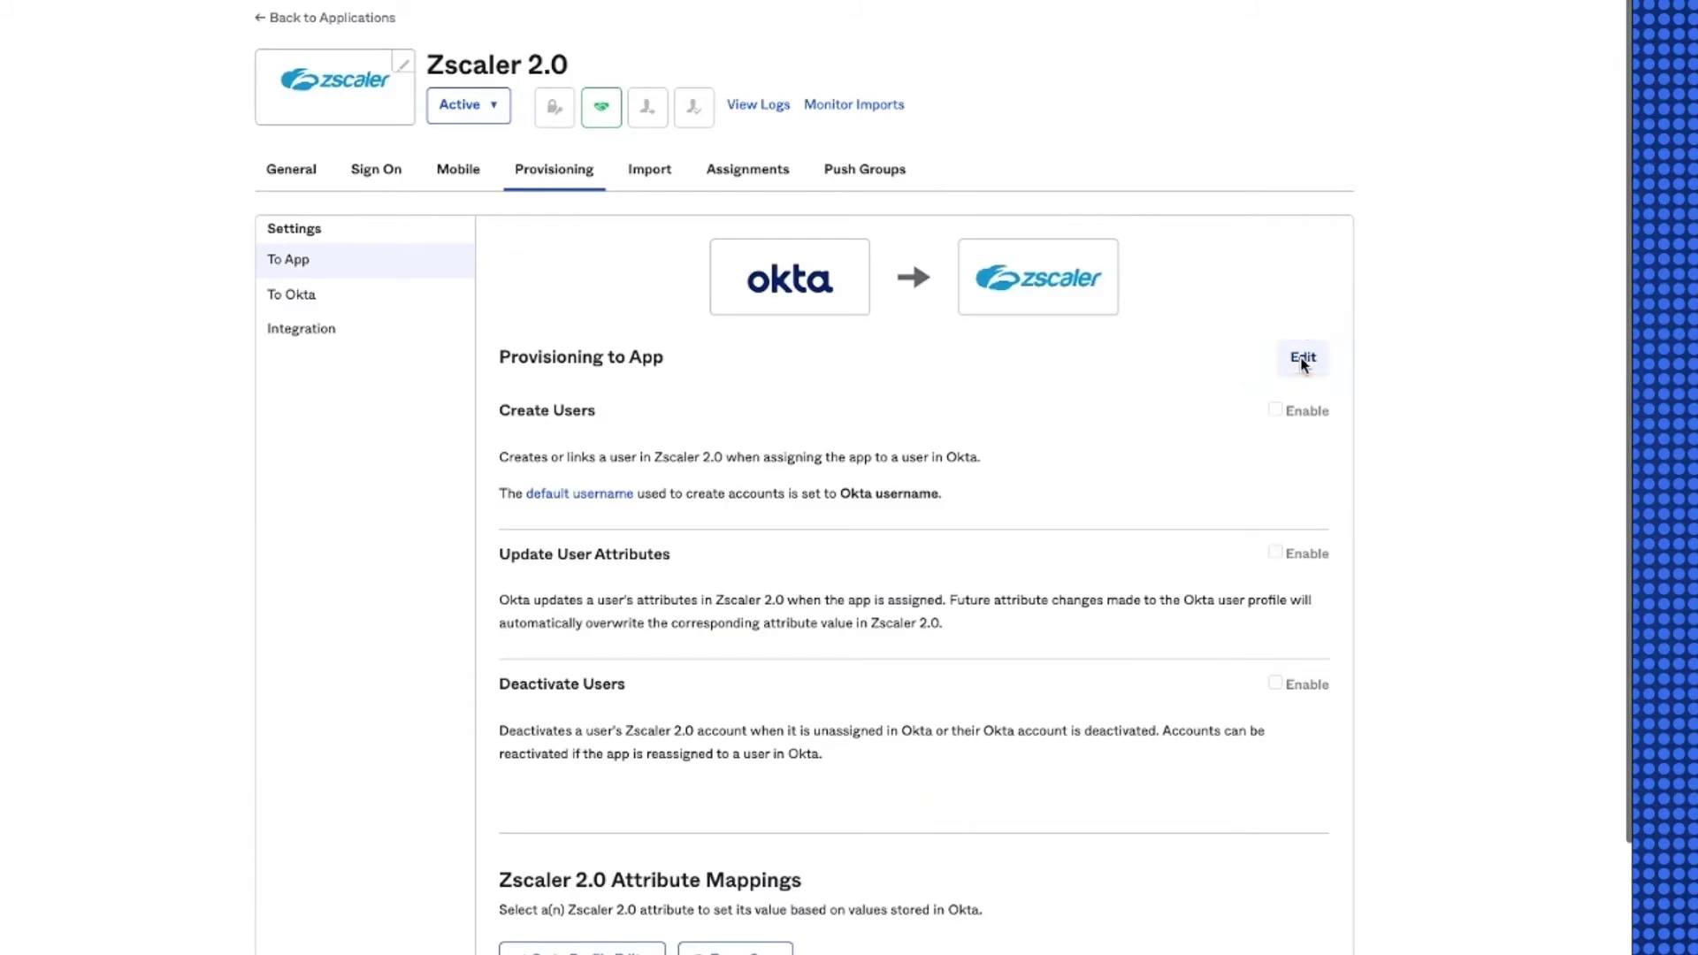
{"action": "left_click", "coordinate": [1302, 360]}
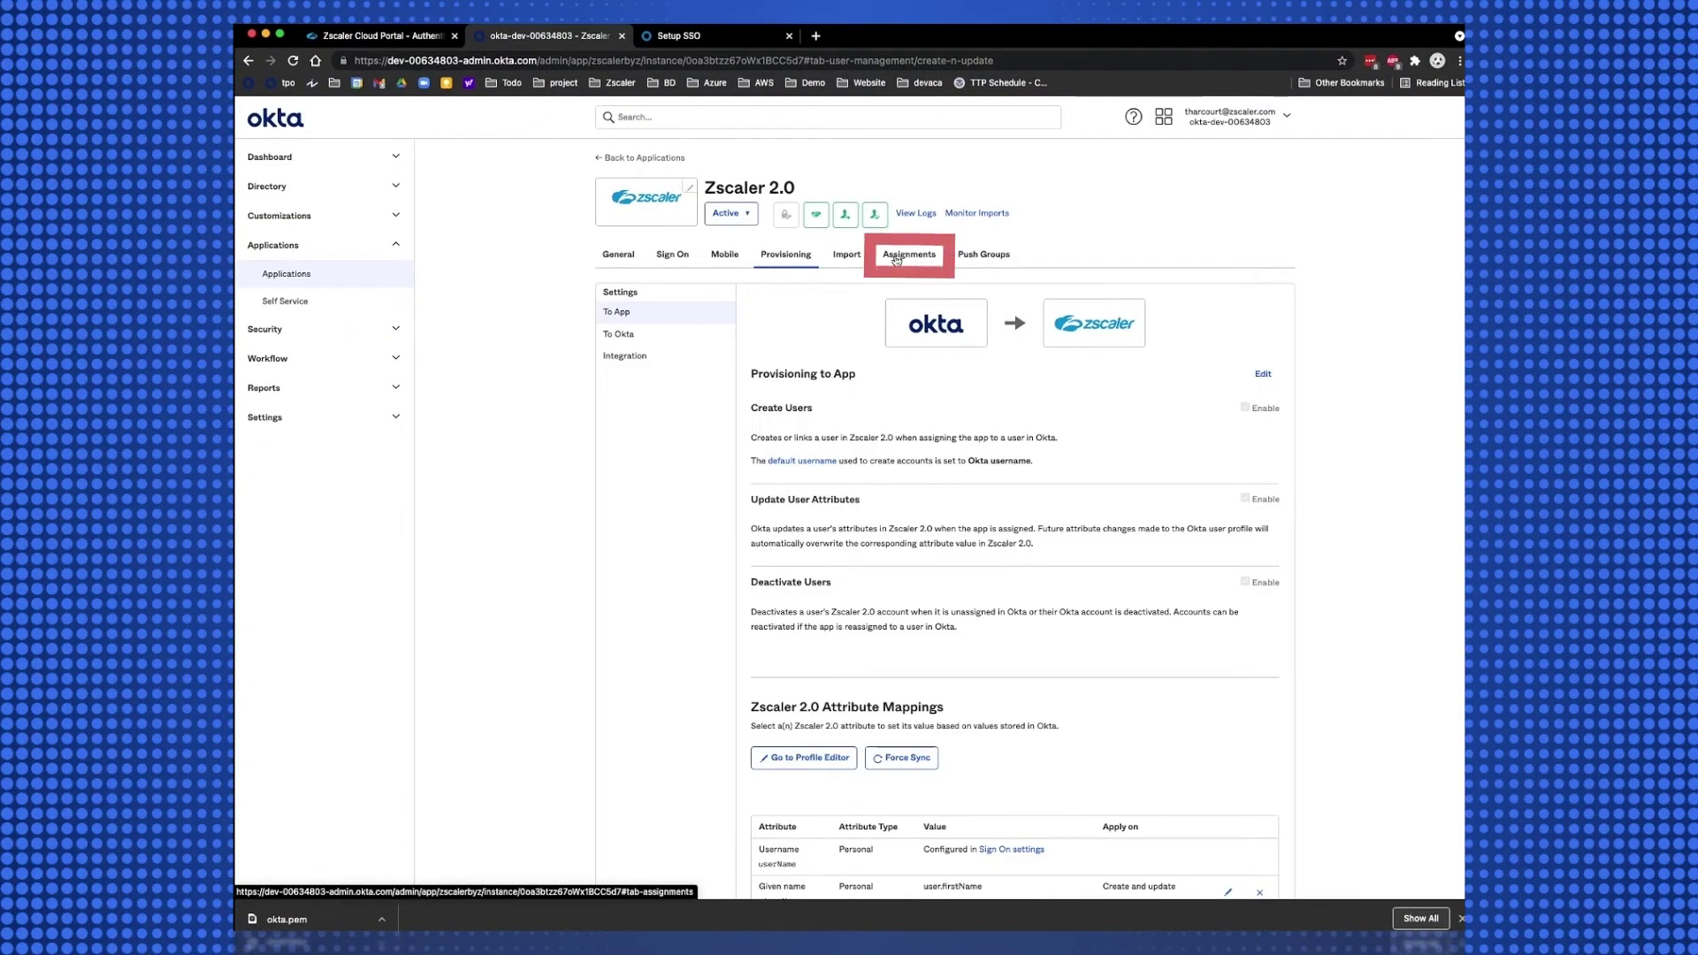
{"action": "left_click", "coordinate": [896, 257]}
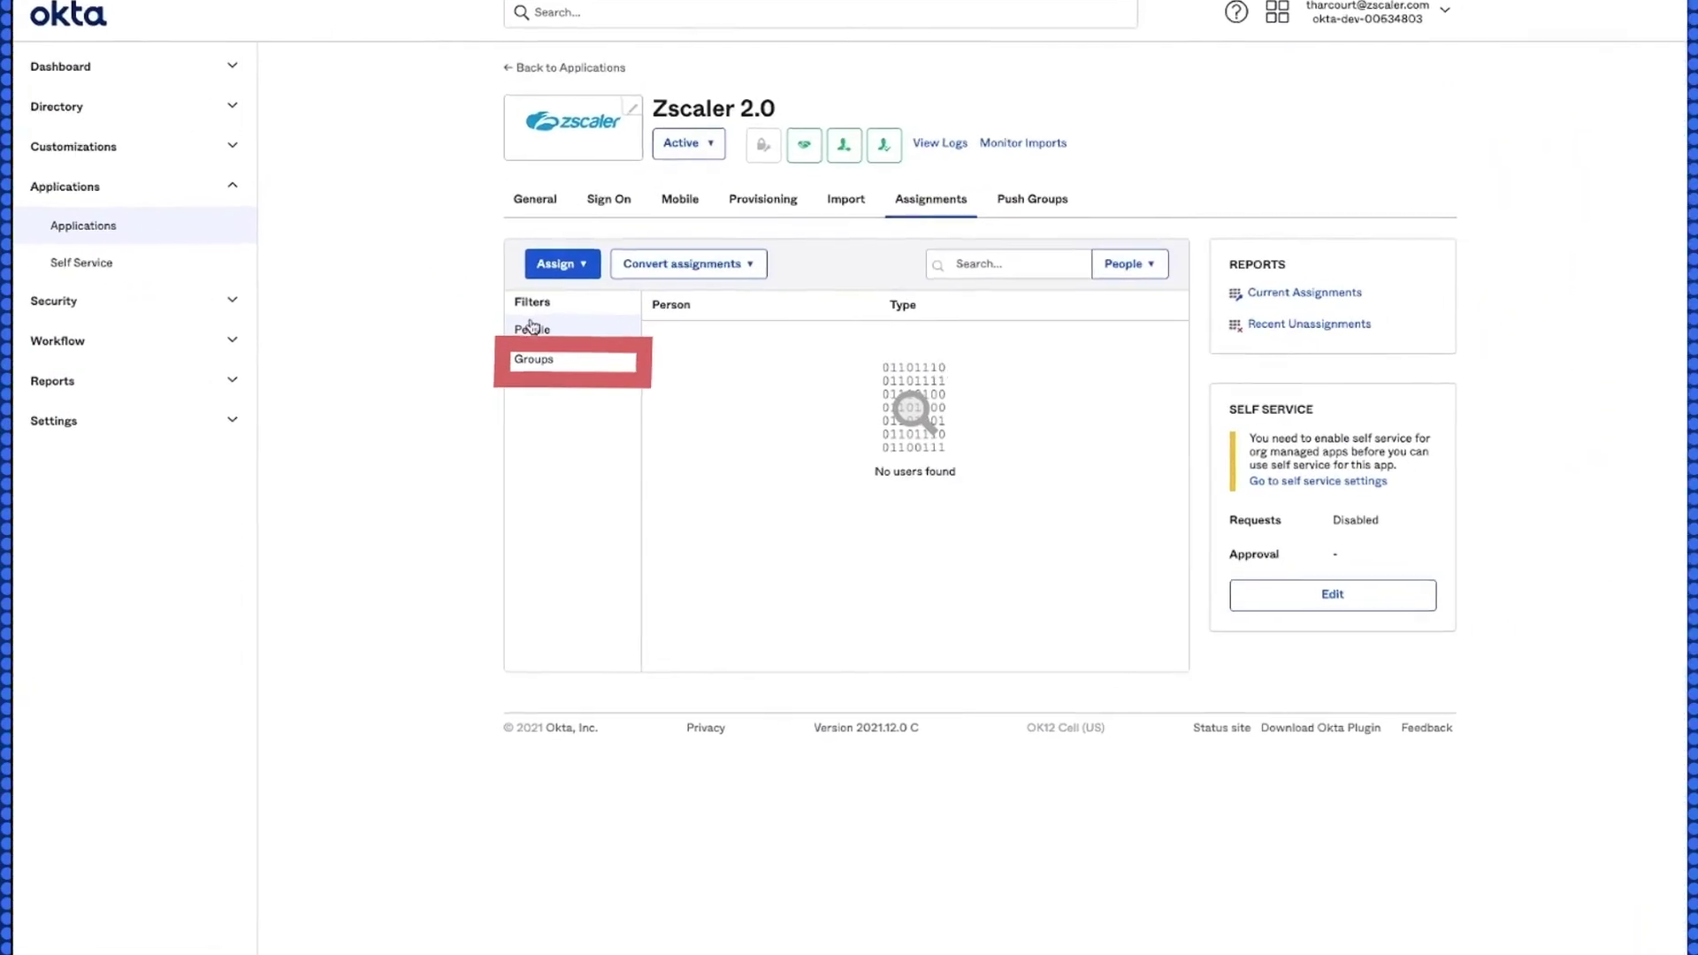
Assign ZIA-Group-1 and ZIA-Group-2 to the Zscaler 2.0 app as group assignments.
{"action": "left_click", "coordinate": [533, 359]}
{"action": "left_click", "coordinate": [575, 265]}
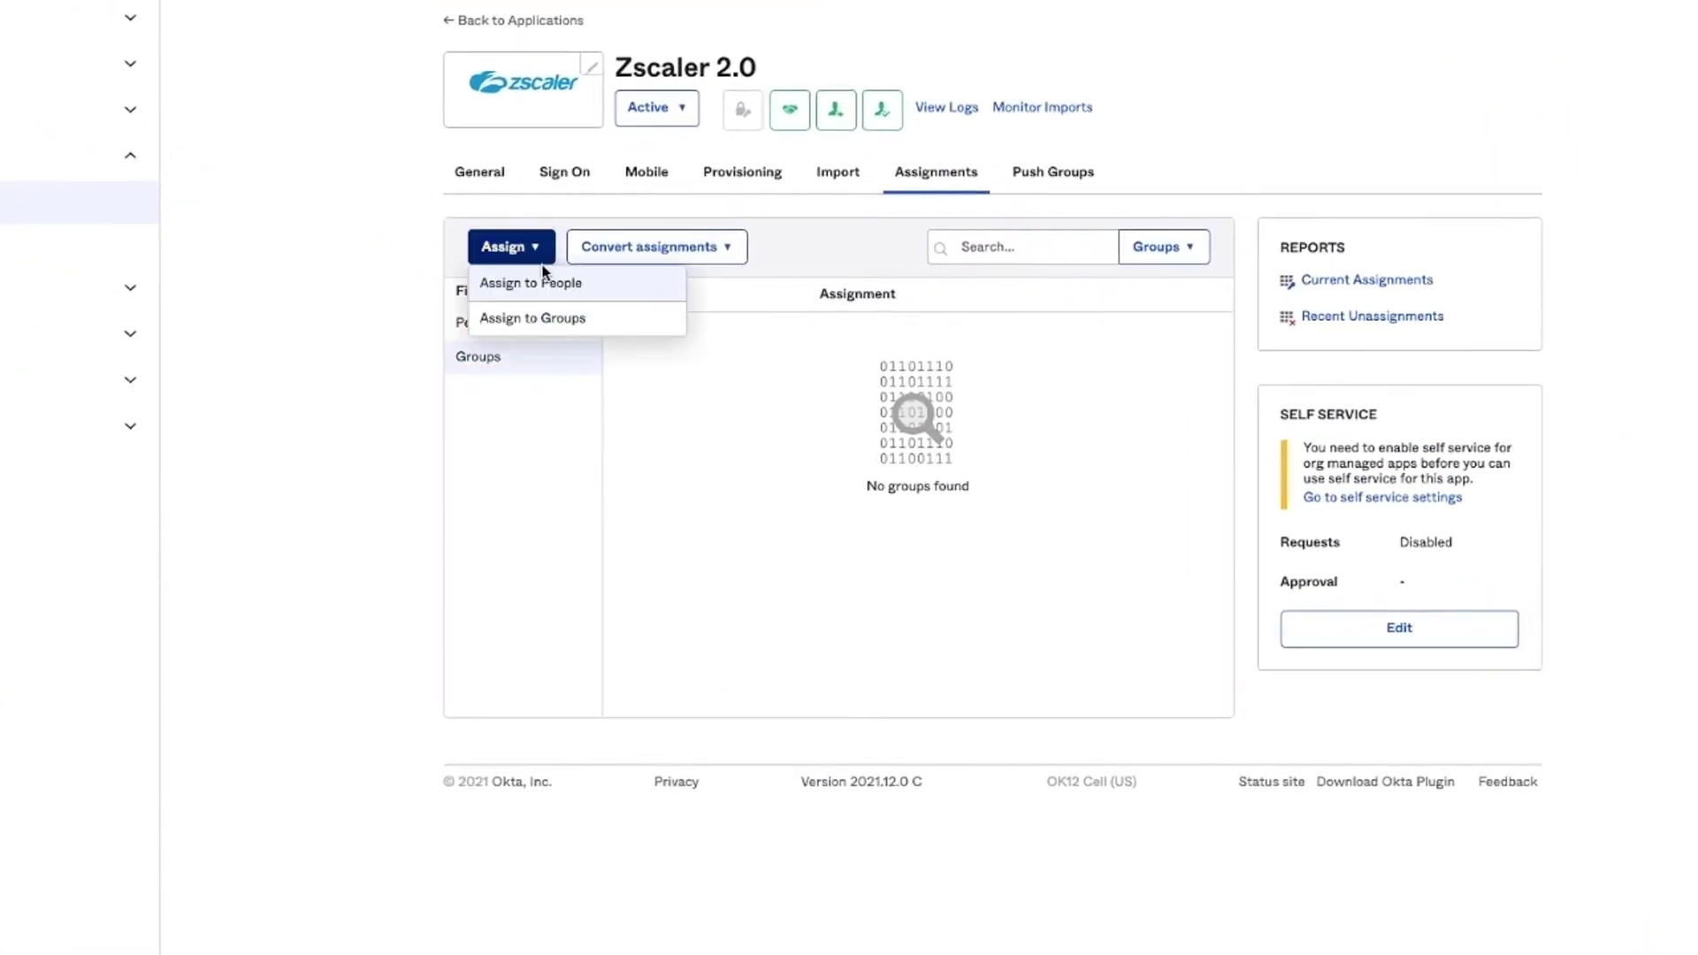
{"action": "left_click", "coordinate": [533, 317]}
{"action": "type", "text": "z"}
{"action": "left_click", "coordinate": [1137, 378]}
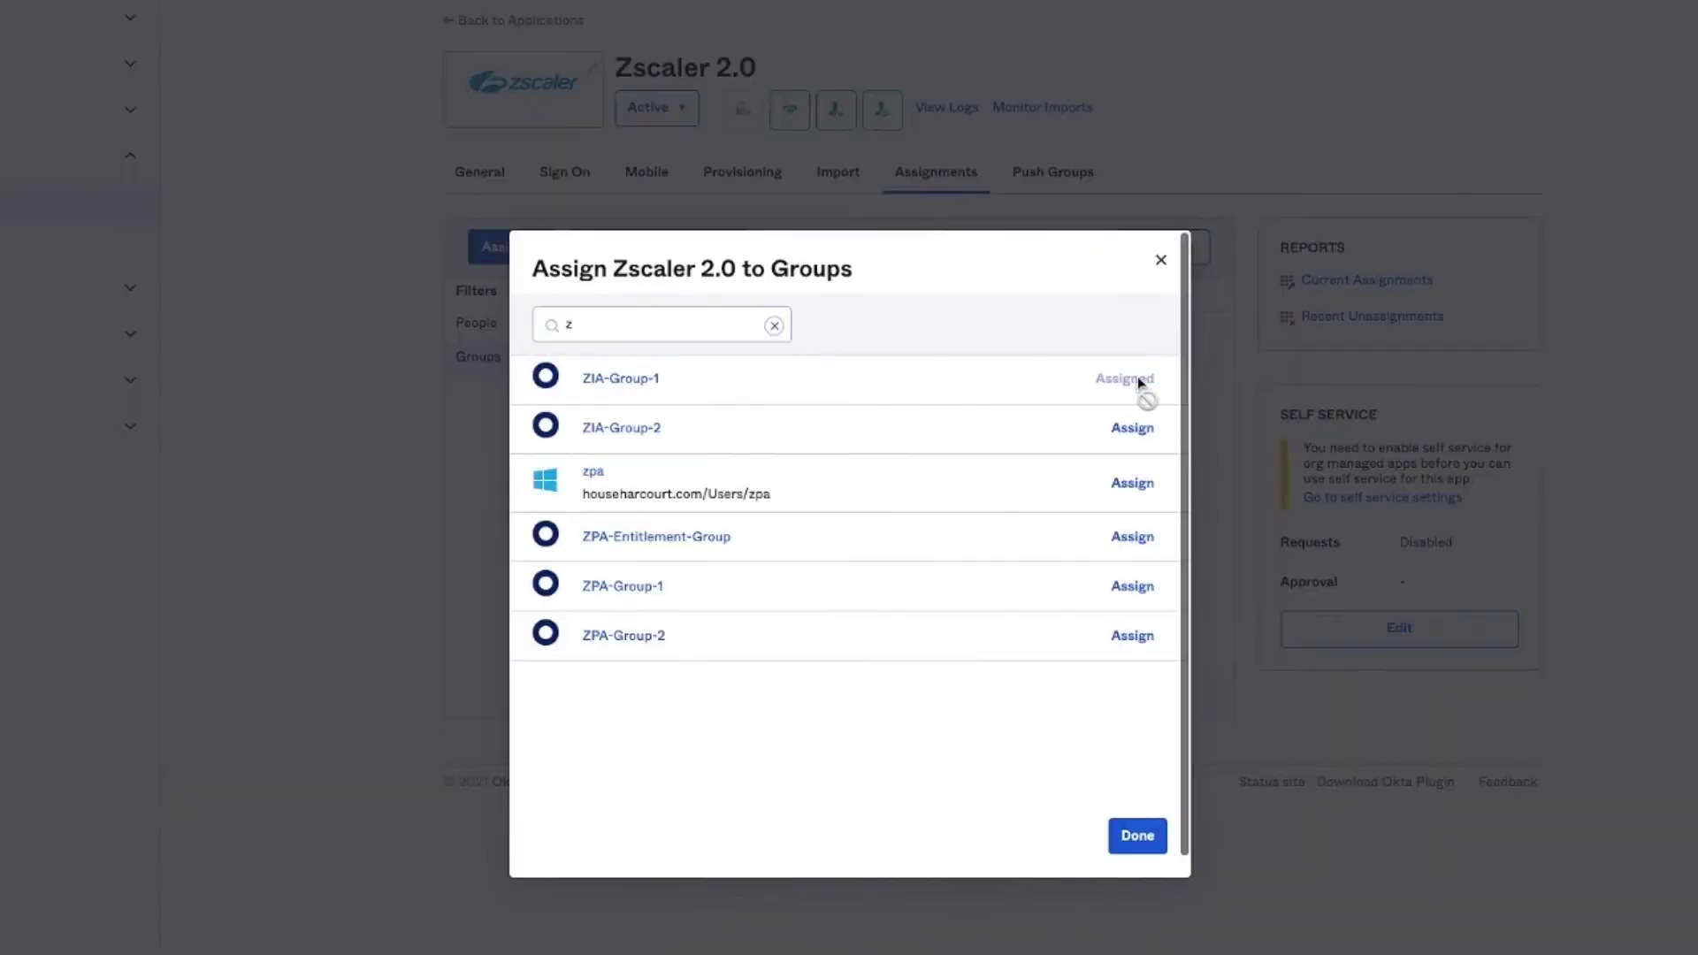
{"action": "left_click", "coordinate": [1136, 428]}
{"action": "left_click", "coordinate": [1138, 837]}
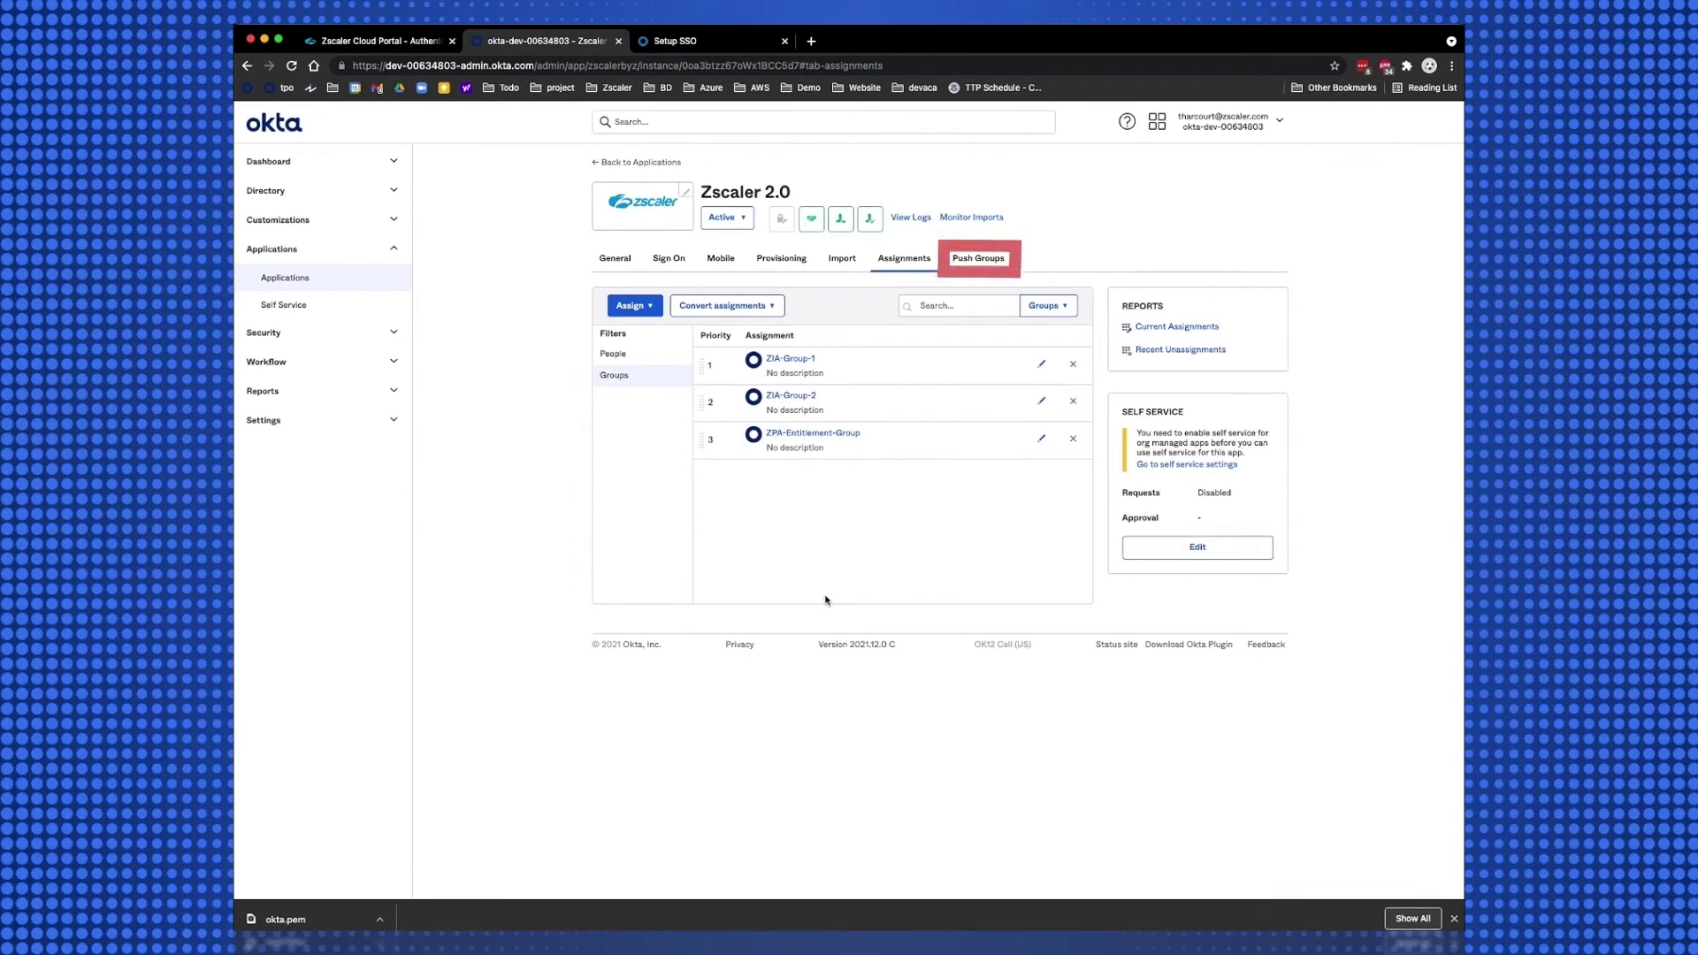
Push ZIA-Group-1 to Zscaler 2.0, found by group name.
{"action": "left_click", "coordinate": [996, 262]}
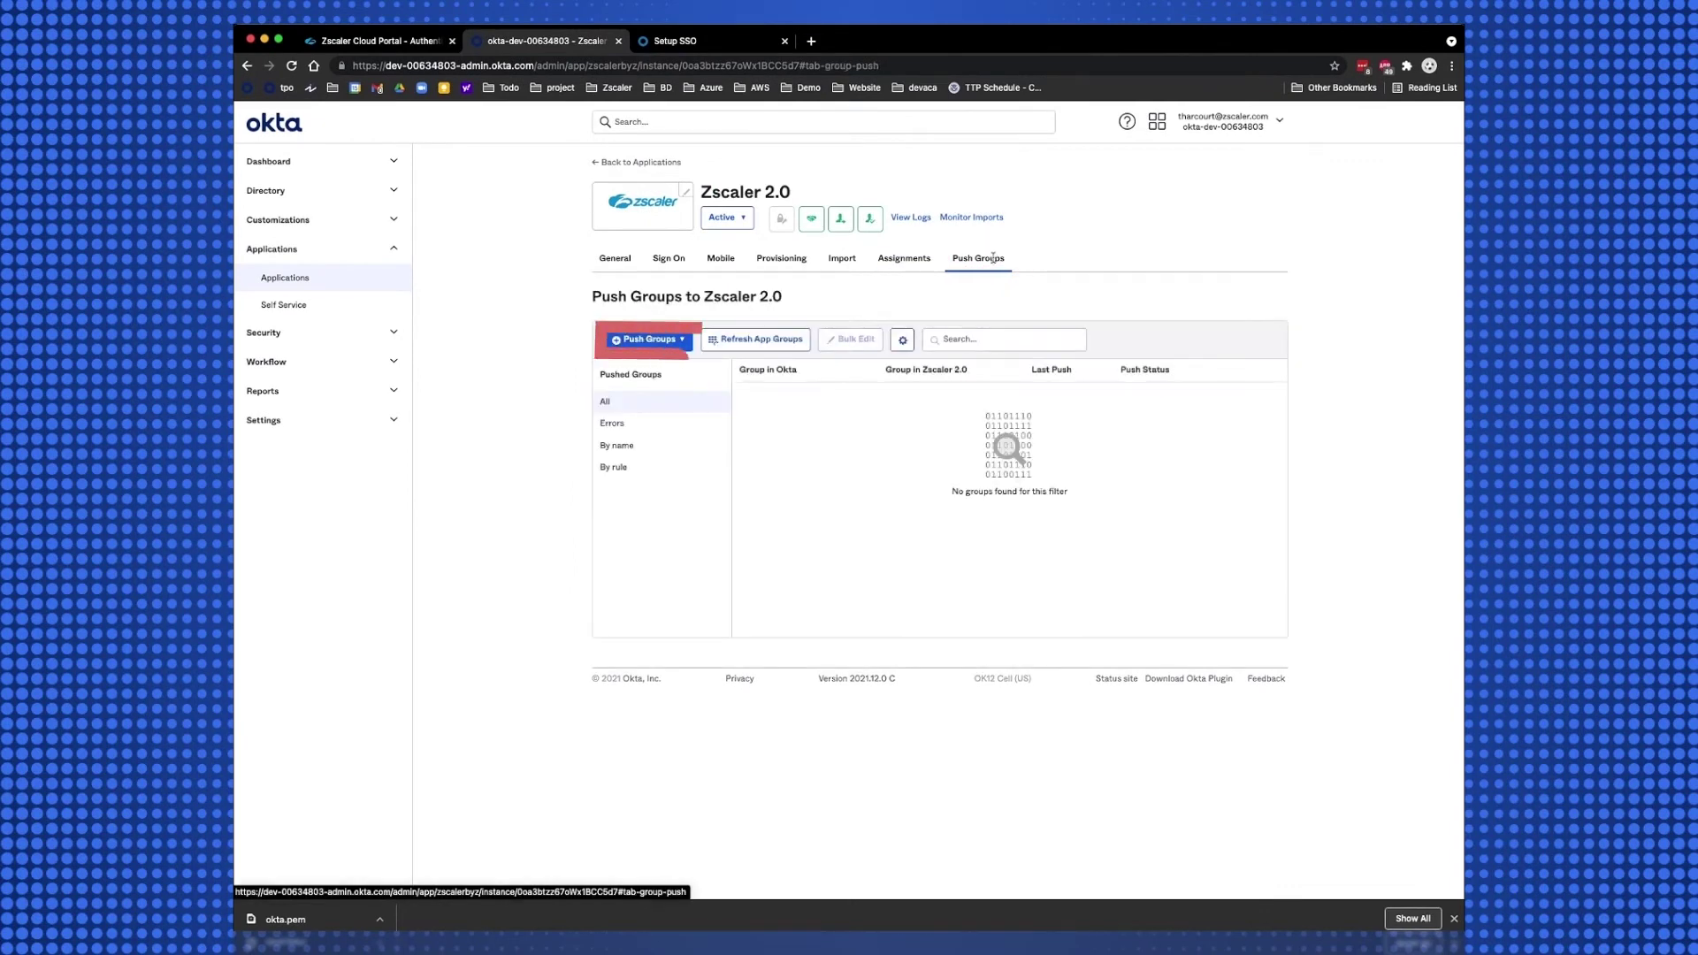
{"action": "left_click", "coordinate": [646, 348]}
{"action": "left_click", "coordinate": [649, 371]}
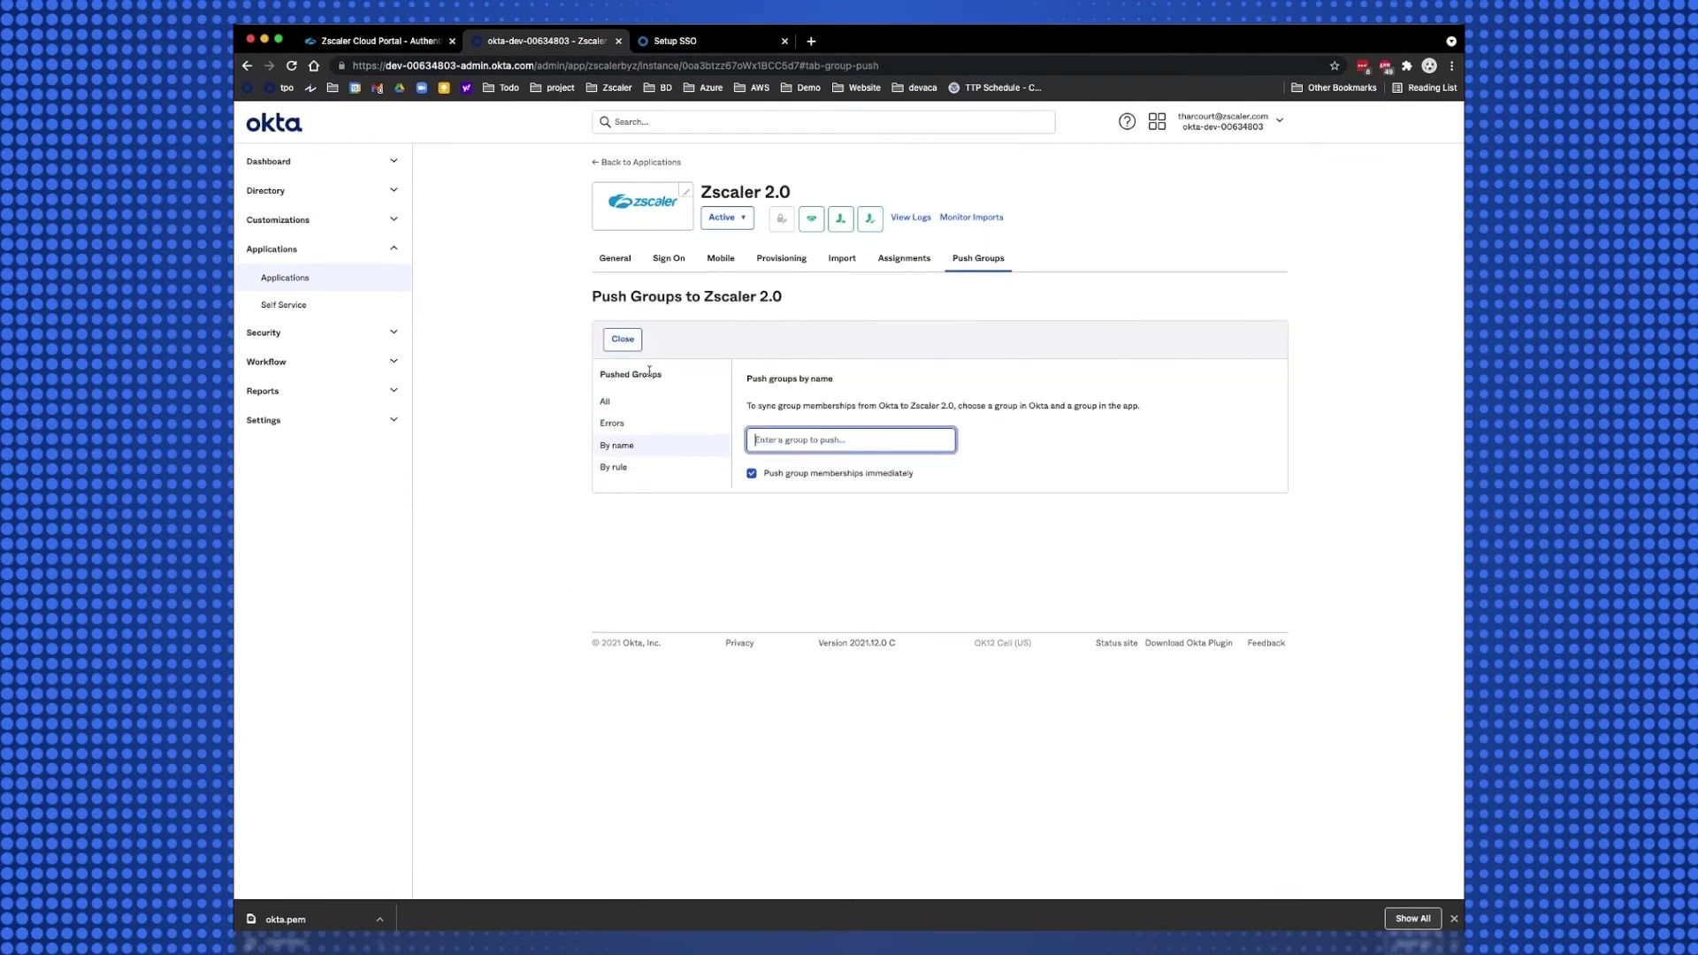
{"action": "type", "text": "Z"}
{"action": "key", "text": "Down"}
{"action": "key", "text": "Return"}
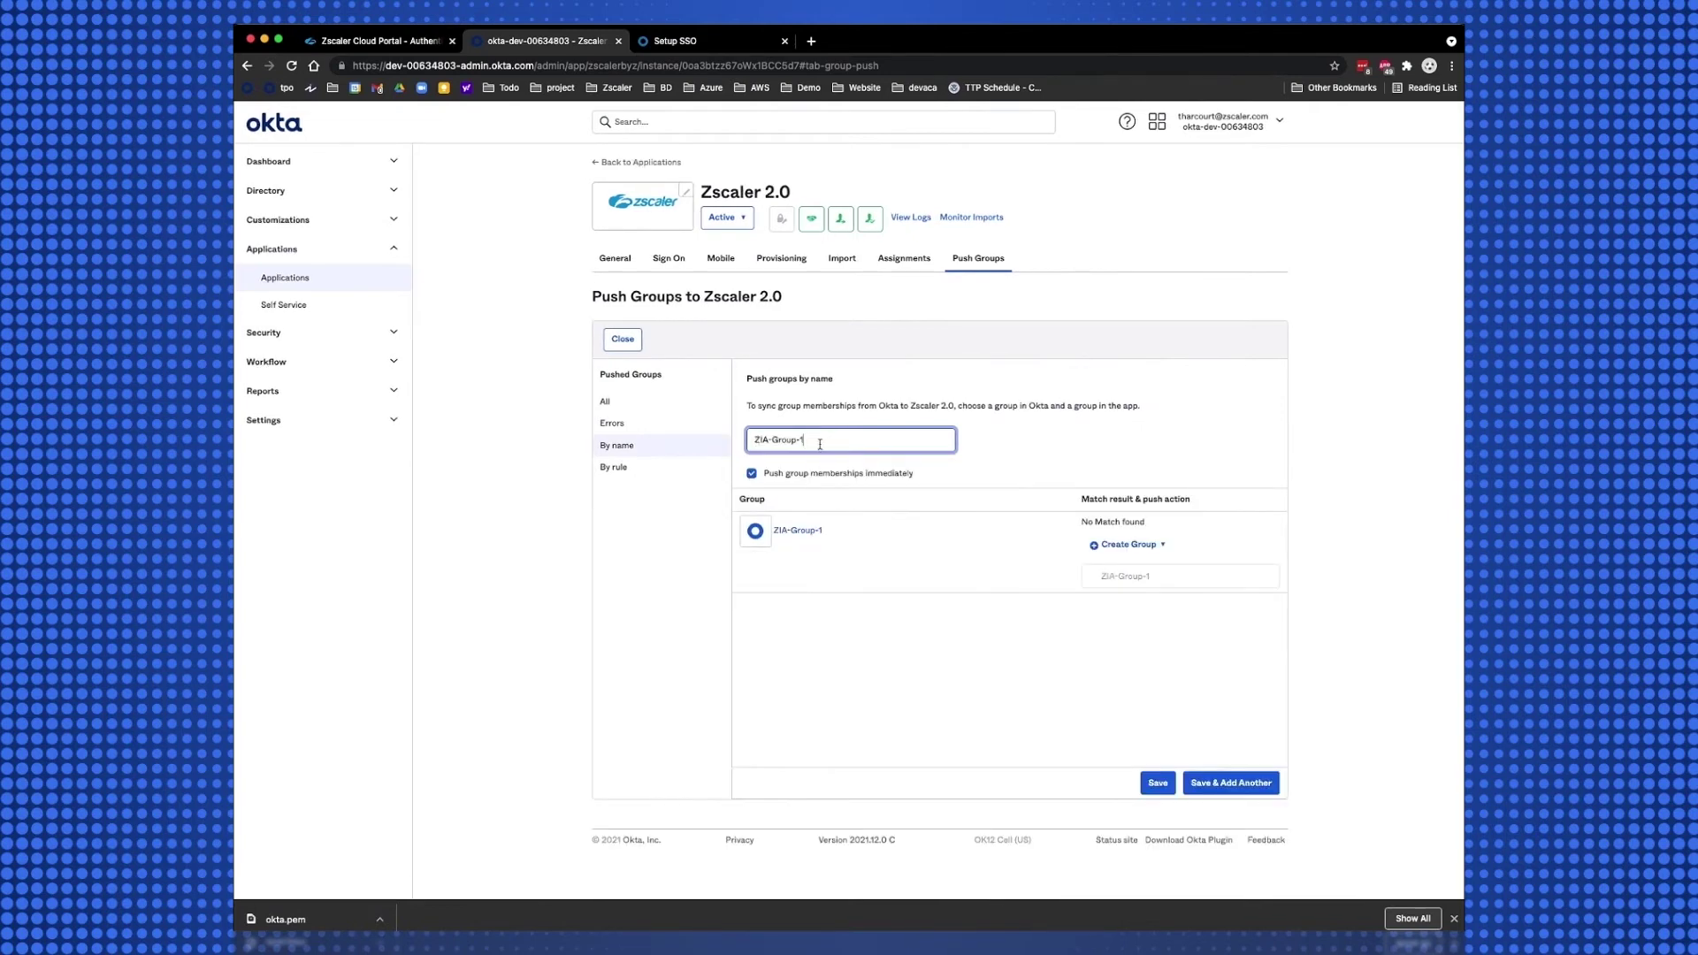
{"action": "left_click", "coordinate": [1212, 783]}
Push ZIA-Group-2 and ZPA-Entitlement-Group to Zscaler 2.0 and save the pushed groups.
{"action": "left_click", "coordinate": [869, 442]}
{"action": "type", "text": "Z"}
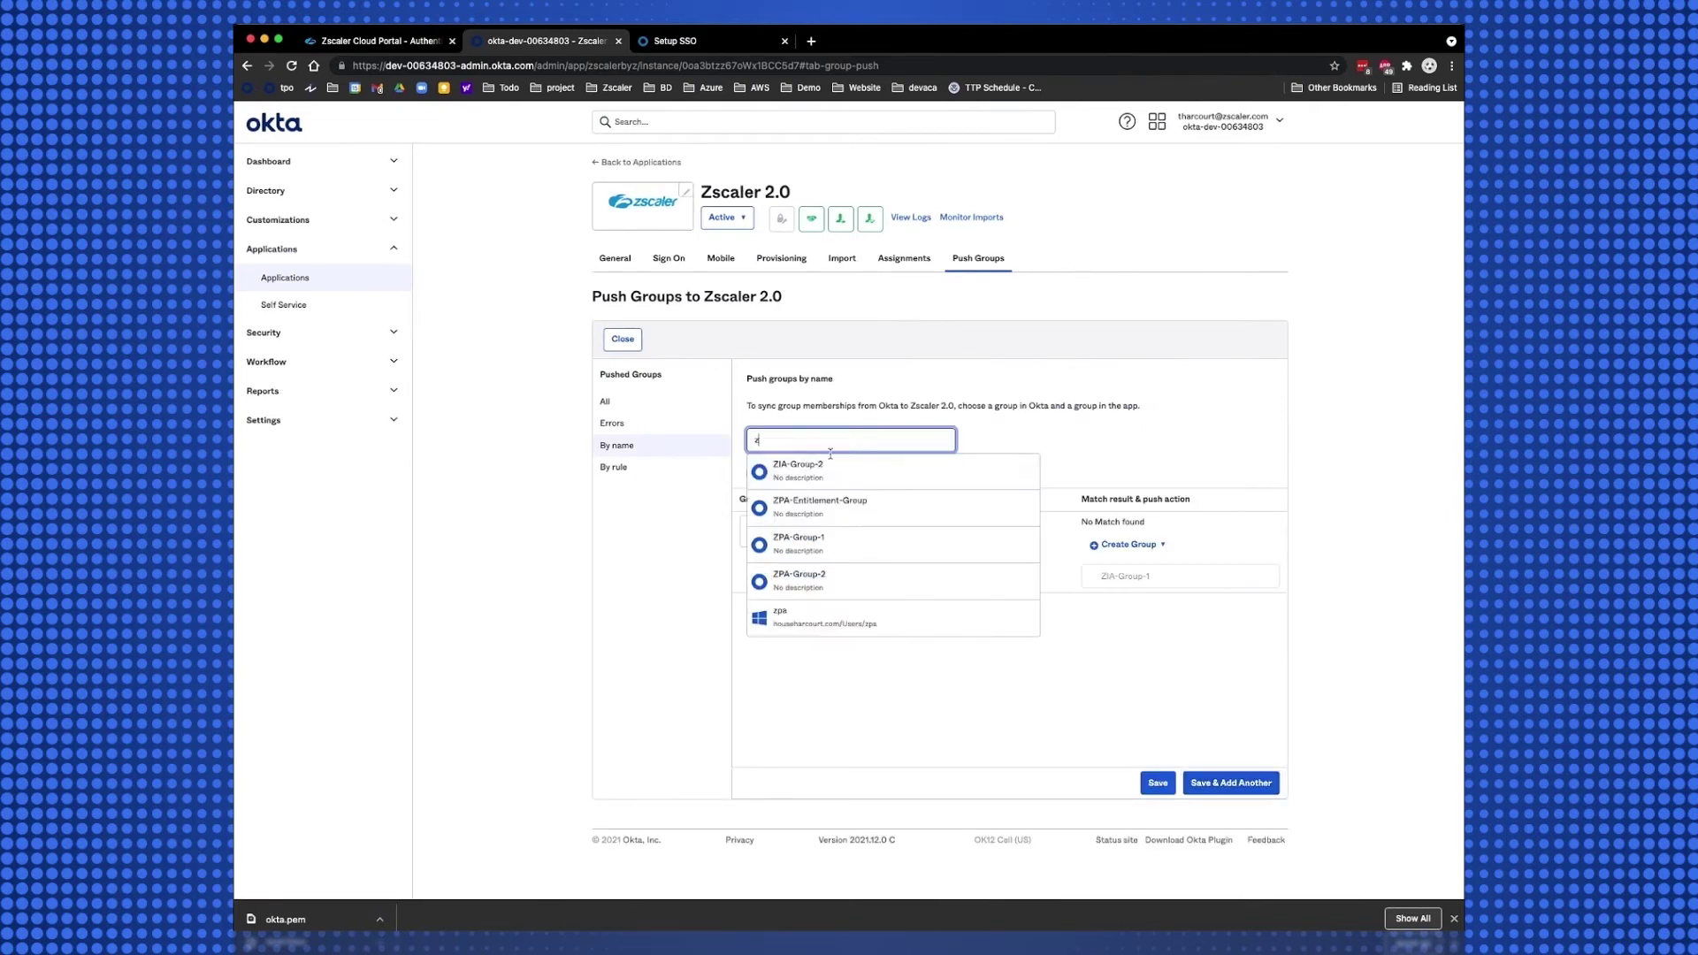
{"action": "left_click", "coordinate": [818, 475]}
{"action": "left_click", "coordinate": [1230, 783]}
{"action": "type", "text": "Z"}
{"action": "left_click", "coordinate": [826, 472]}
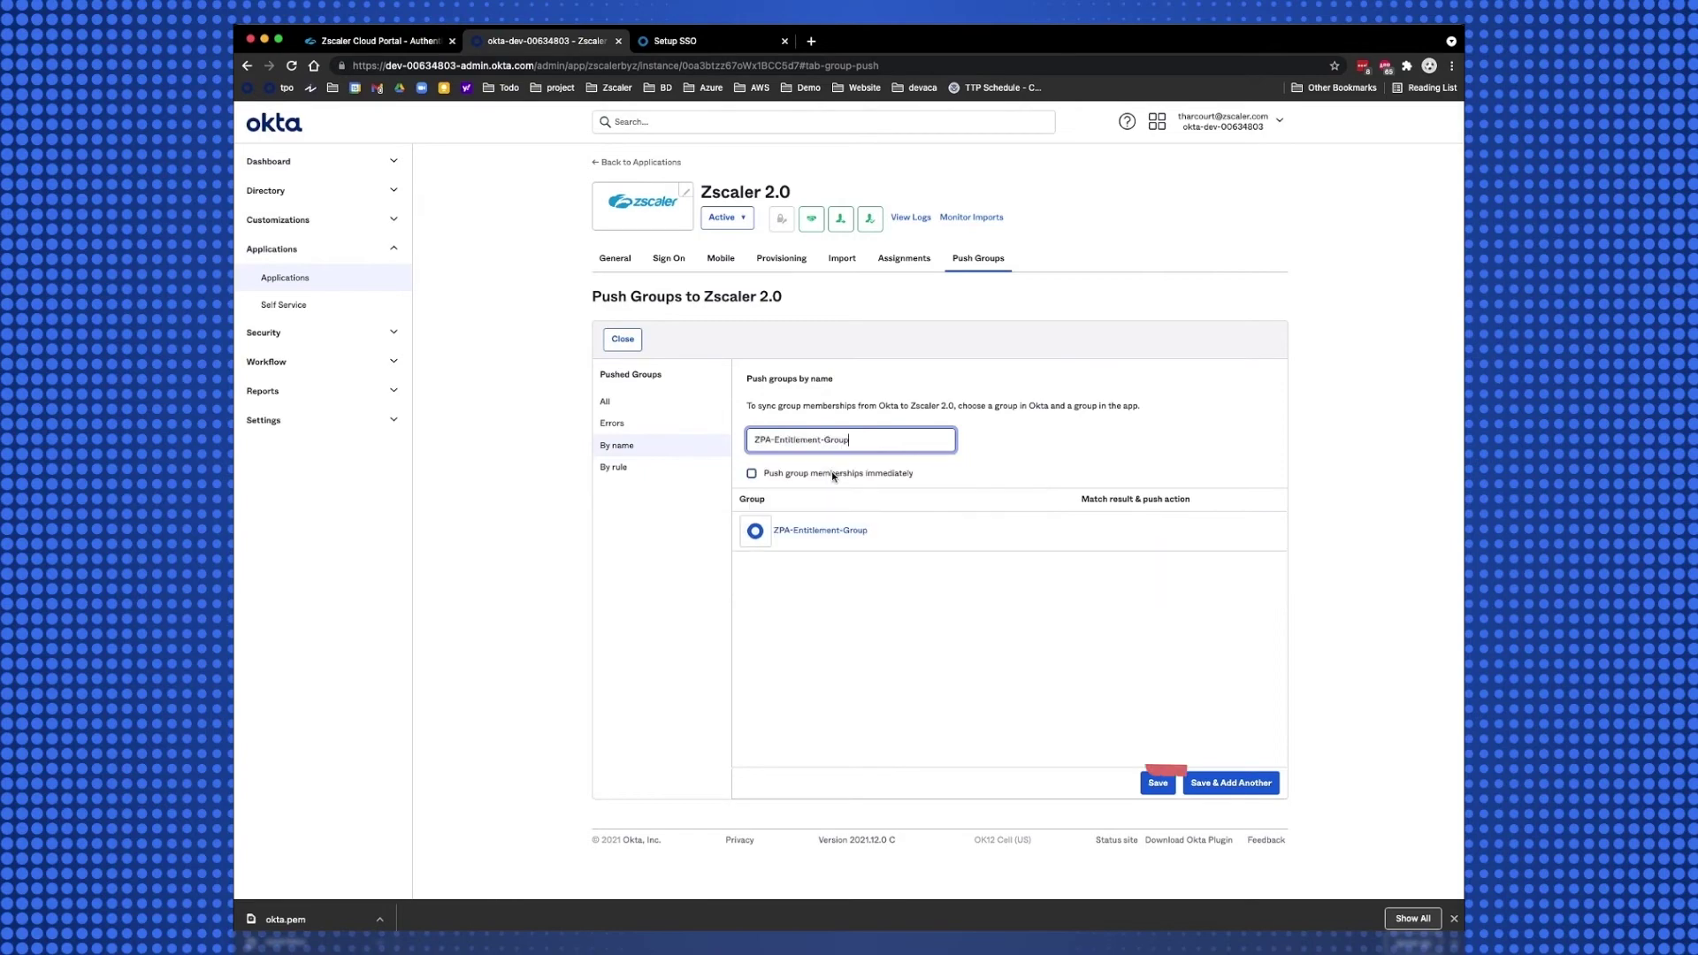
{"action": "left_click", "coordinate": [1242, 785]}
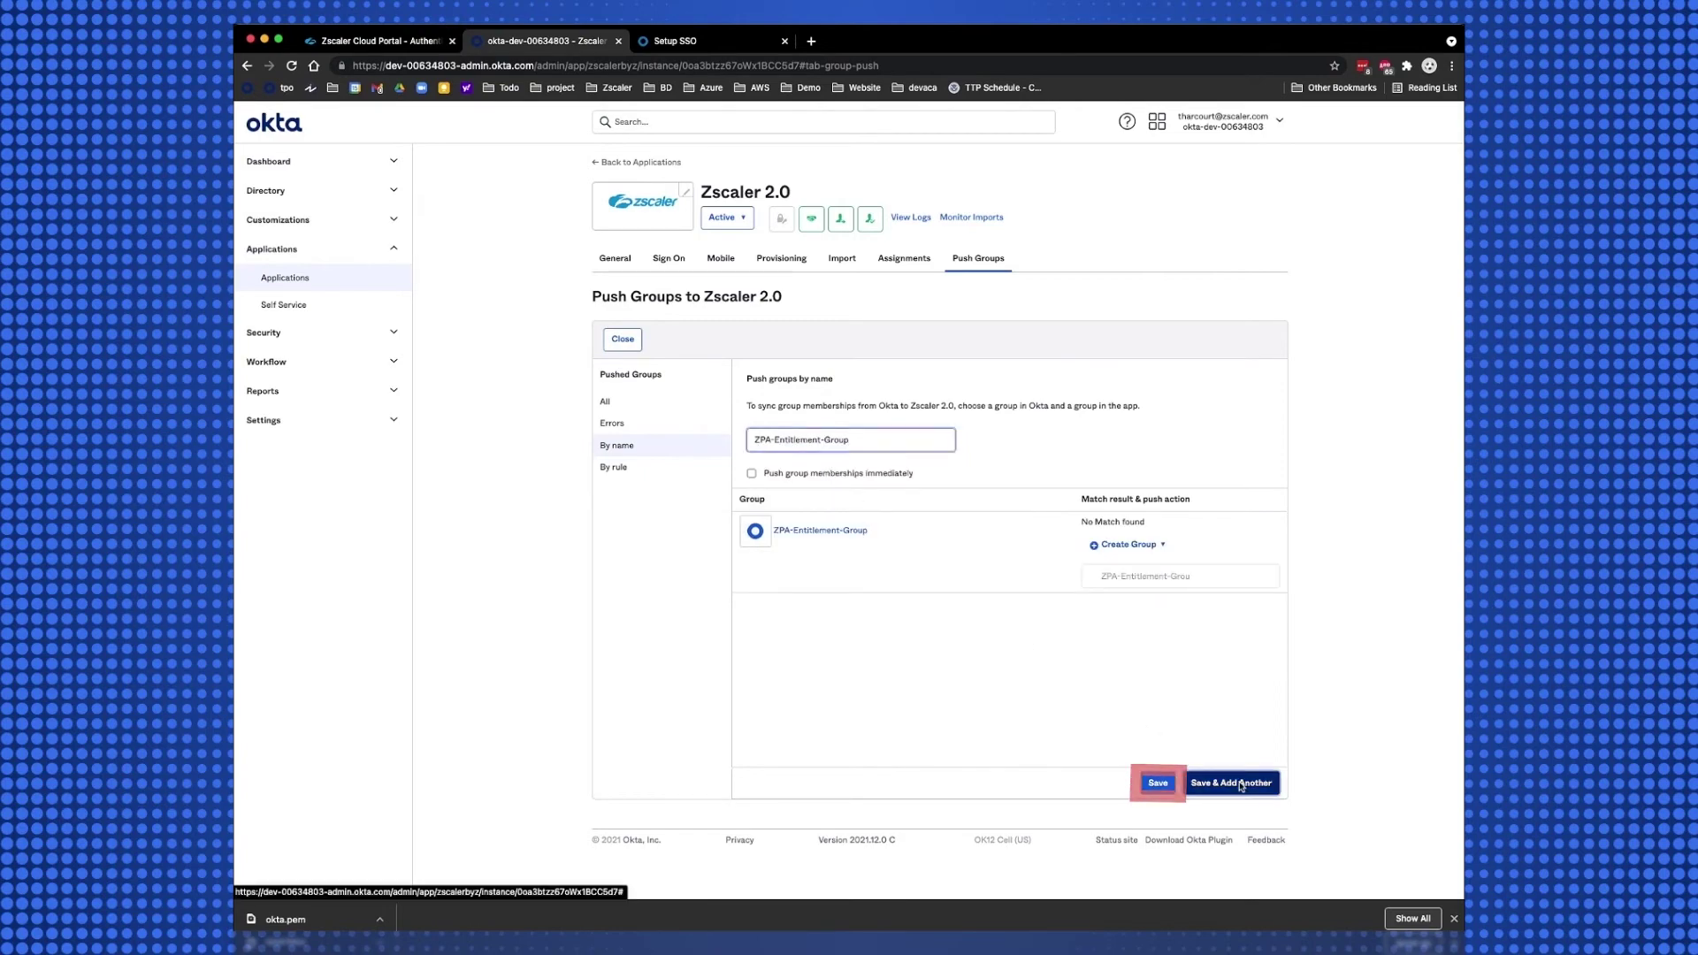
{"action": "left_click", "coordinate": [1166, 789]}
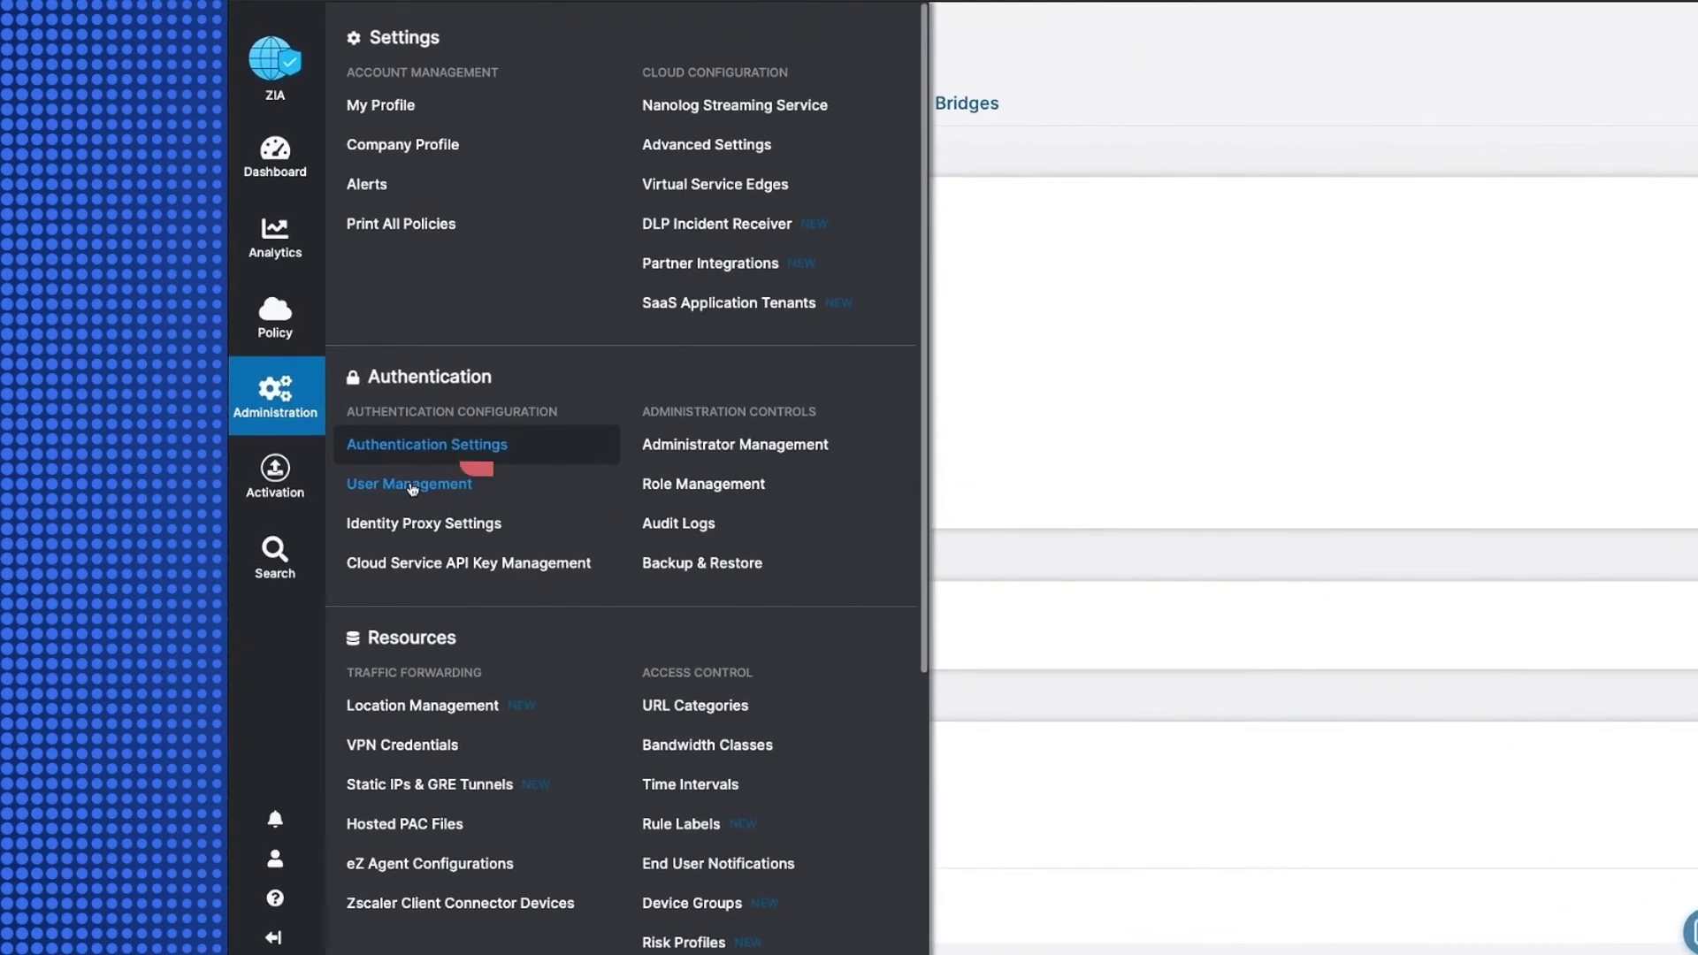
Review the Okta-synced users in User Management, then view the Groups list.
{"action": "left_click", "coordinate": [412, 486]}
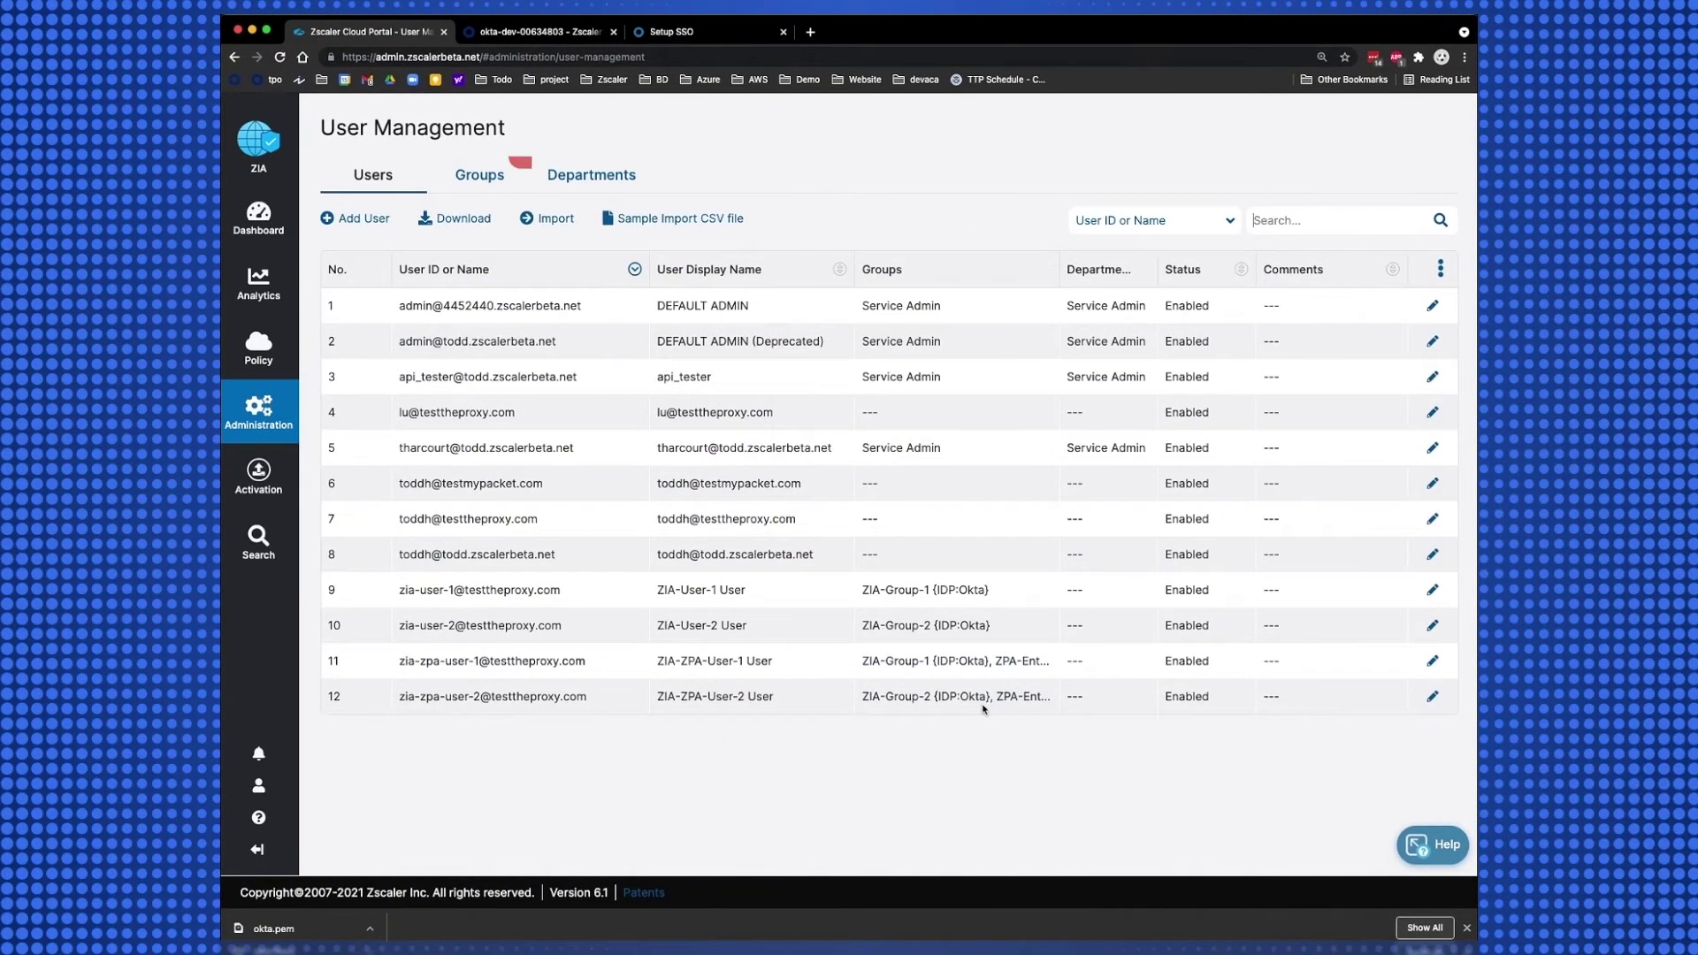
{"action": "left_click", "coordinate": [471, 176]}
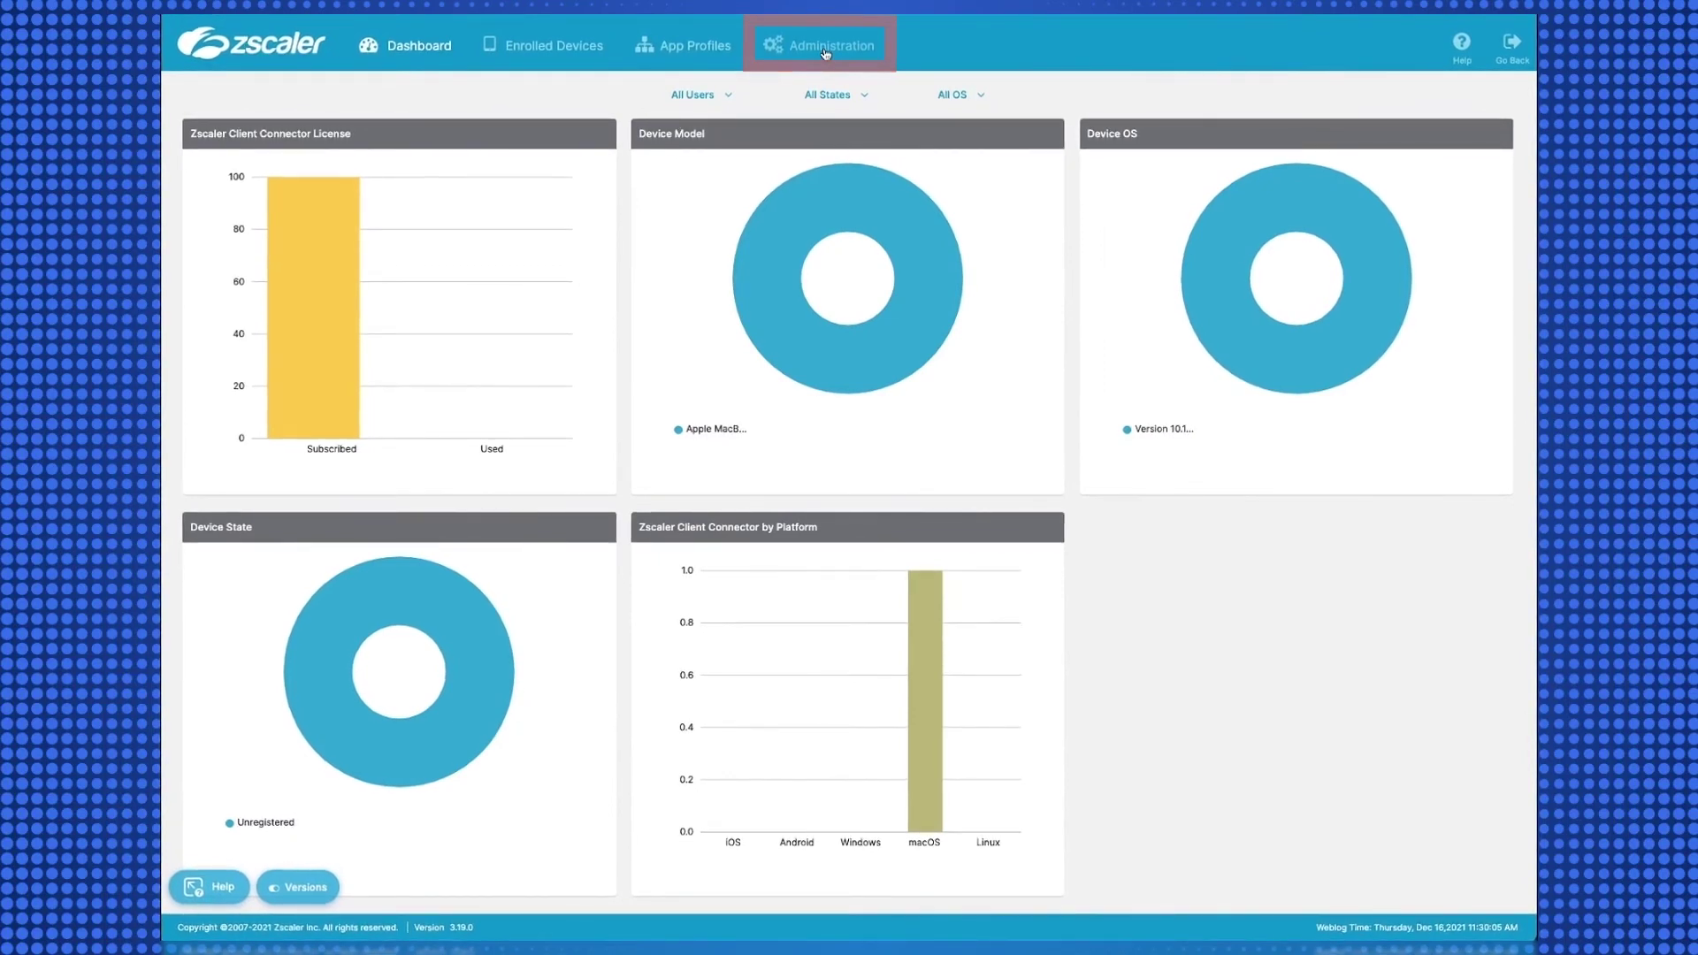
Open Zscaler Service Entitlement and list the Okta-synced groups available to enable for ZPA.
{"action": "left_click", "coordinate": [824, 51]}
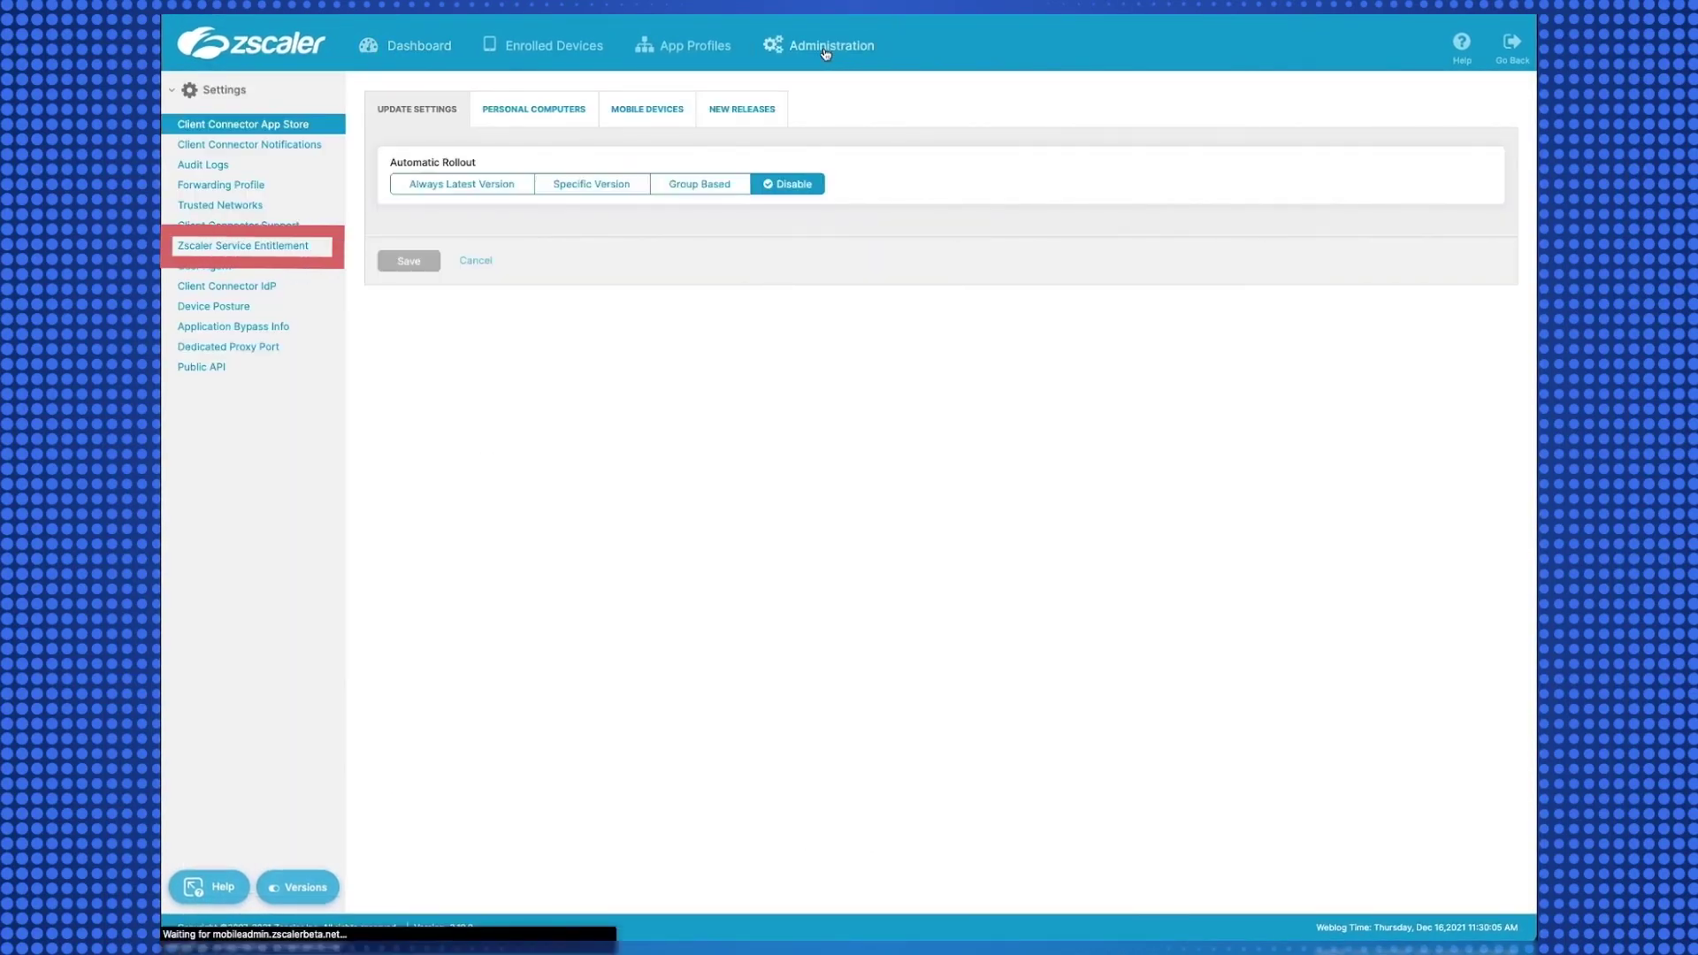
{"action": "left_click", "coordinate": [240, 248]}
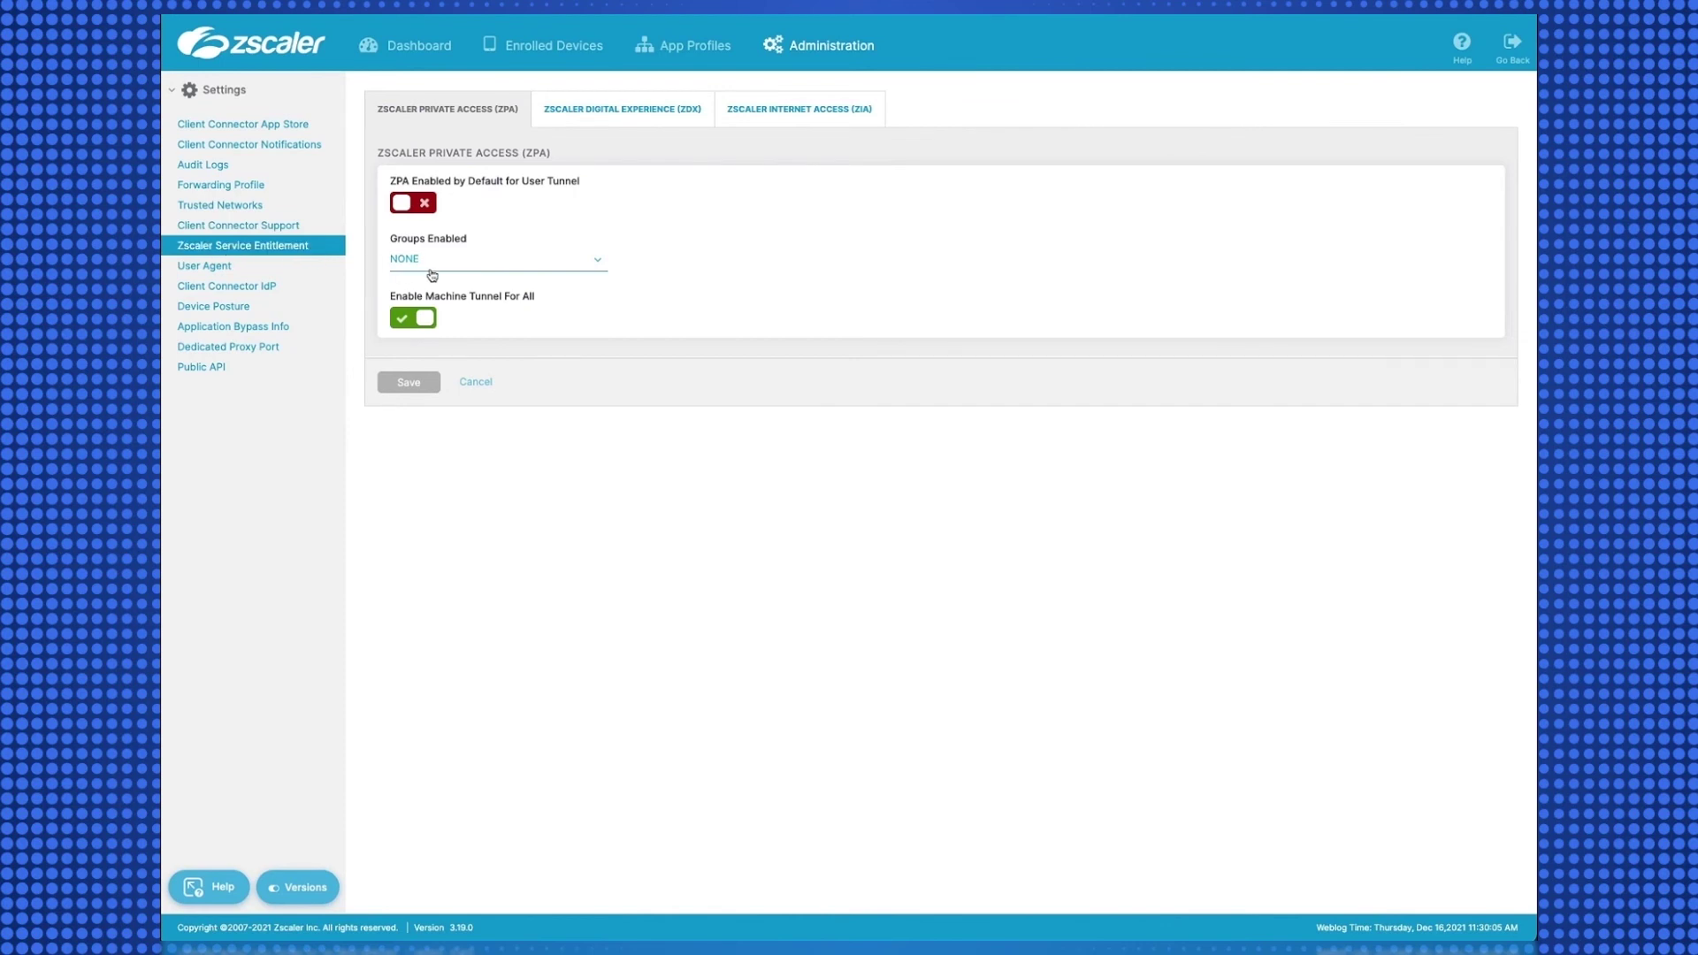
{"action": "left_click", "coordinate": [598, 260]}
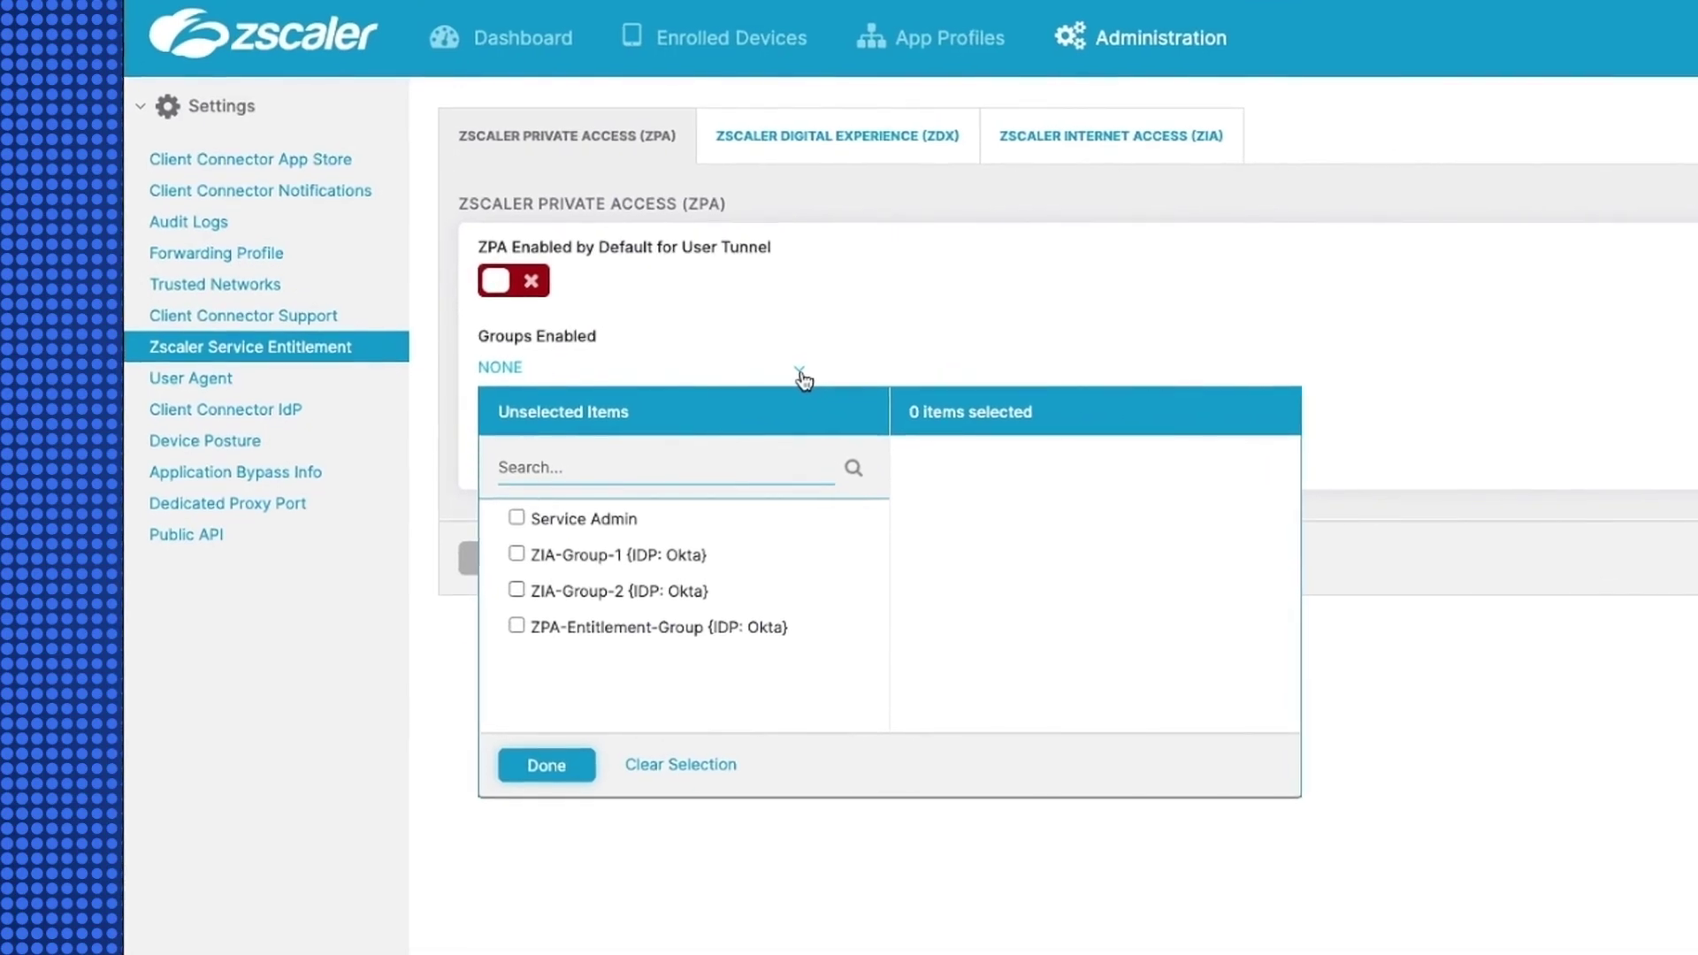